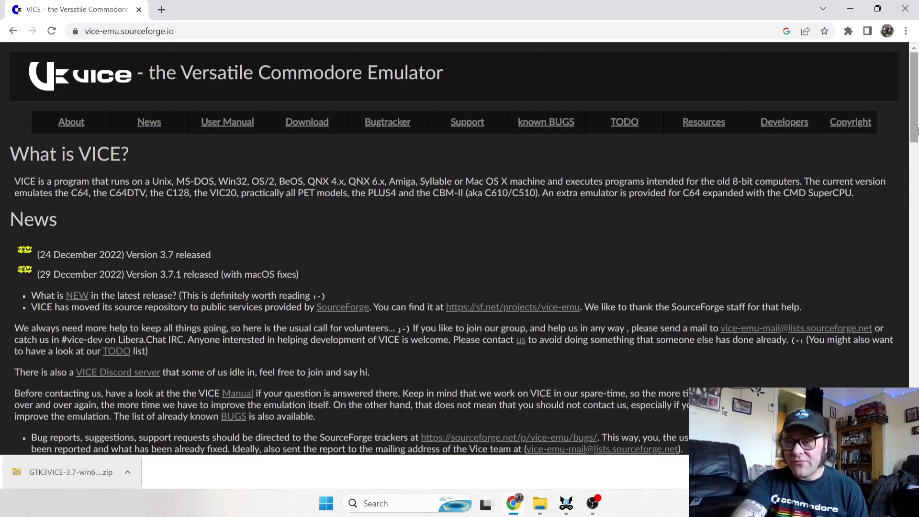
Download the Windows 64bit GTK3 build of VICE 3.7 and place its zip archive on the desktop.
click(309, 123)
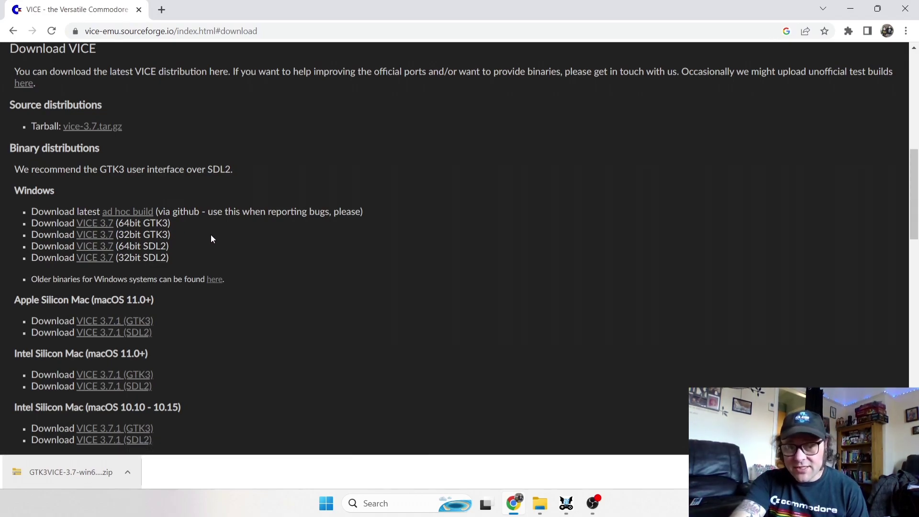
click(103, 229)
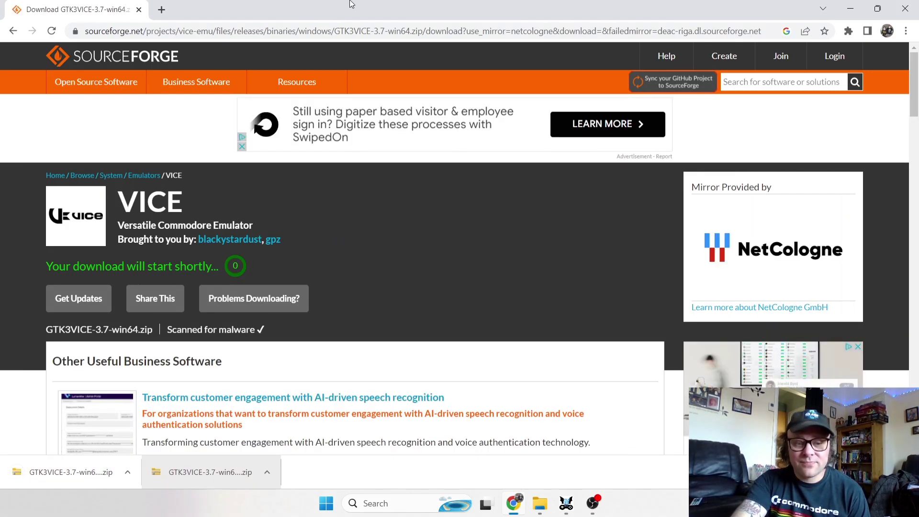
double_click(350, 4)
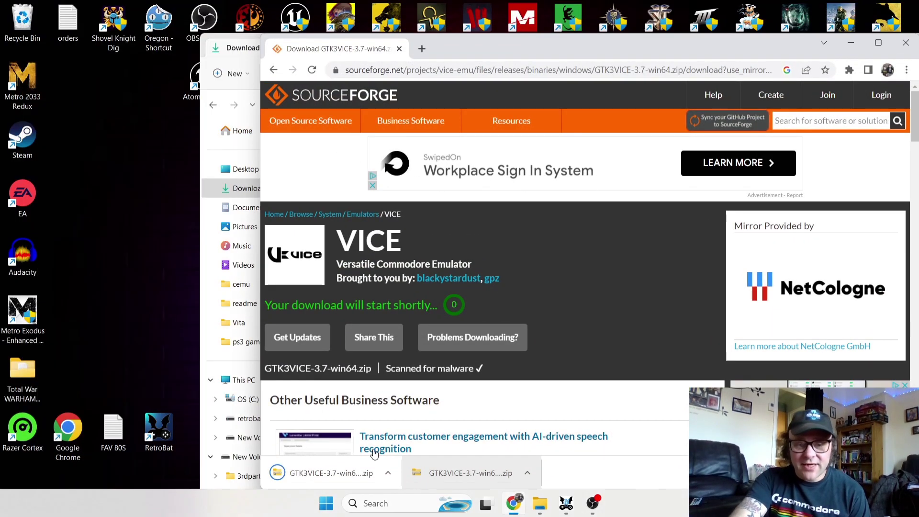
drag(332, 473, 105, 200)
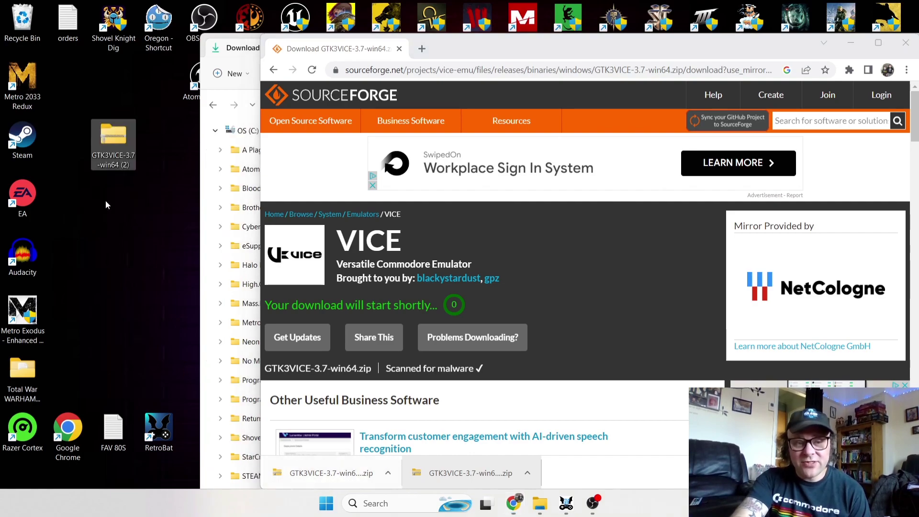
Return to the VICE download page and download the Windows 64bit SDL2 build of VICE 3.7.
click(272, 70)
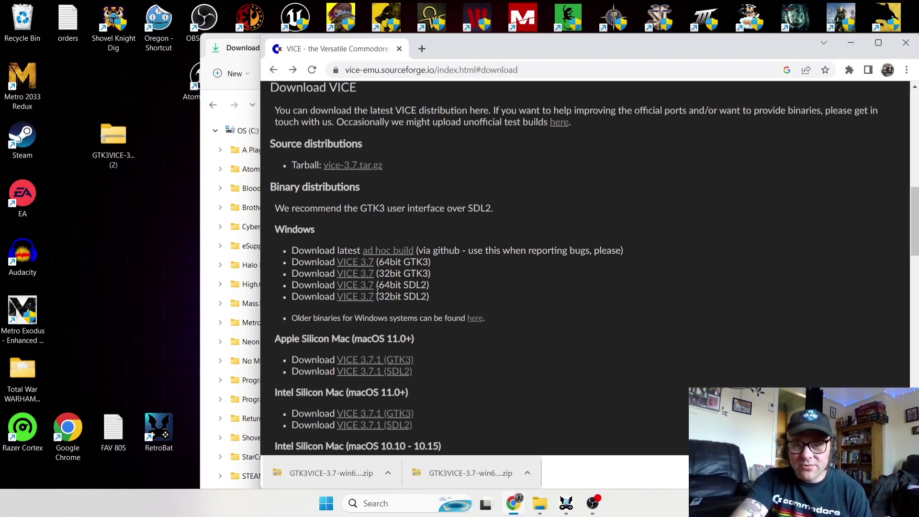
click(360, 289)
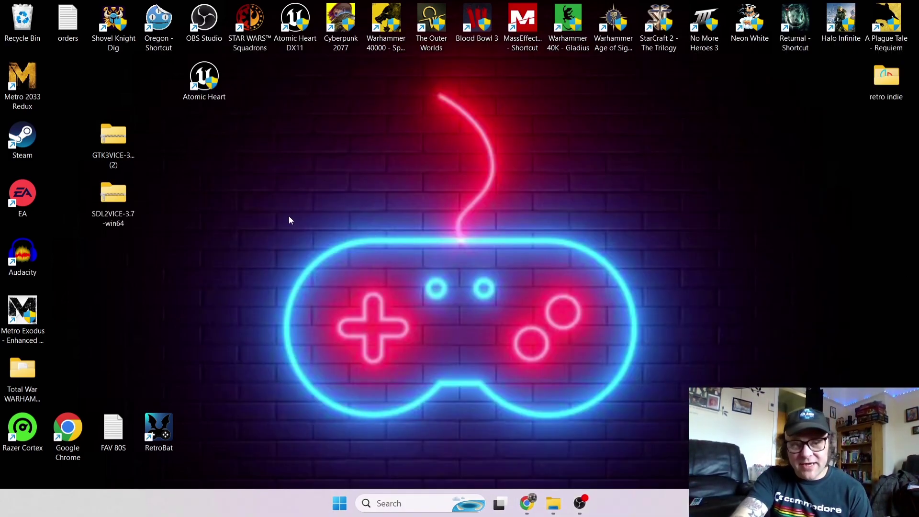
Create a desktop folder named sdl2 and move the SDL2VICE-3.7-win64 archive into it.
right_click(289, 220)
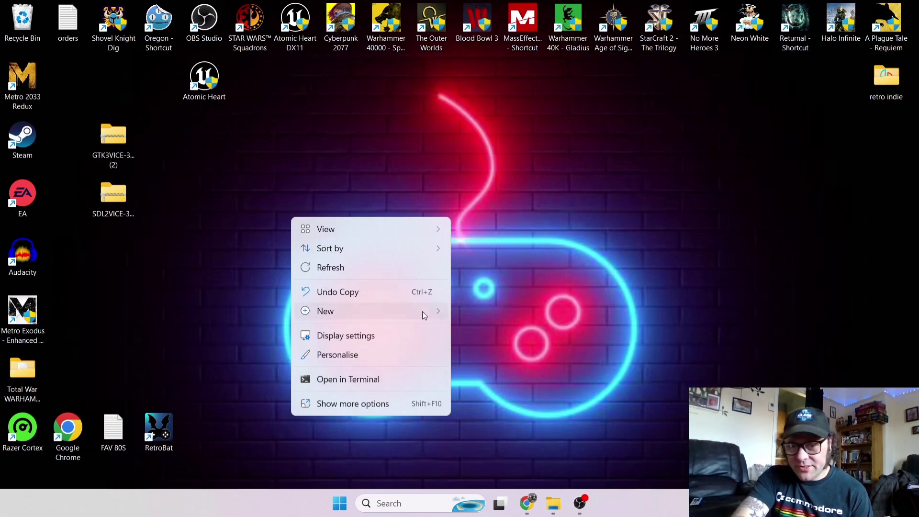
mouse_move(422, 311)
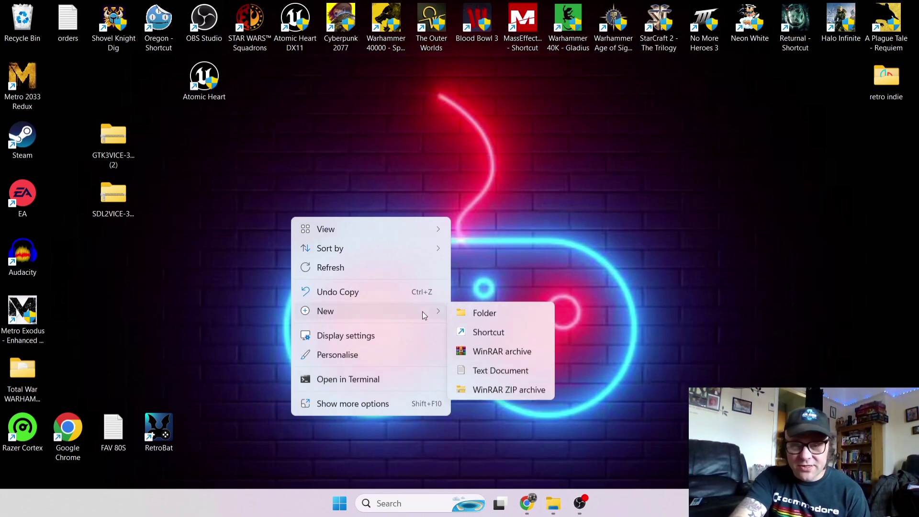
click(487, 312)
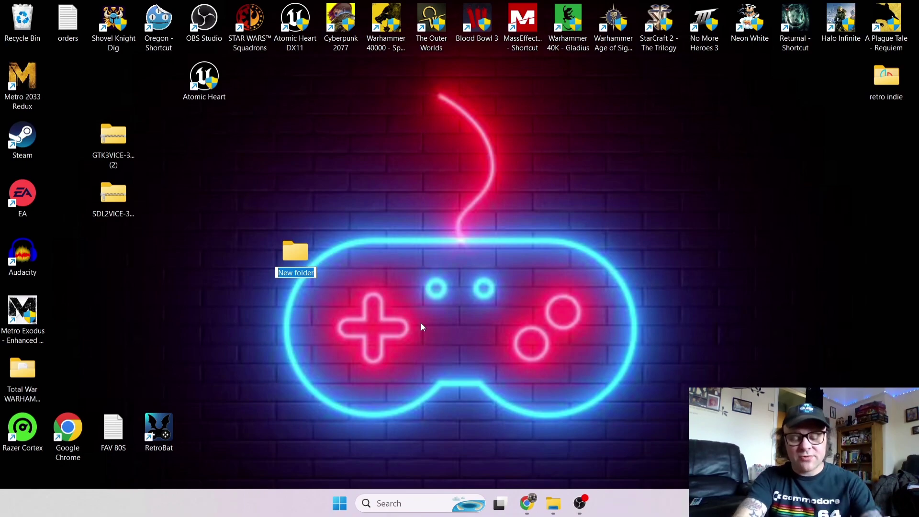
text(sdl2)
key(Return)
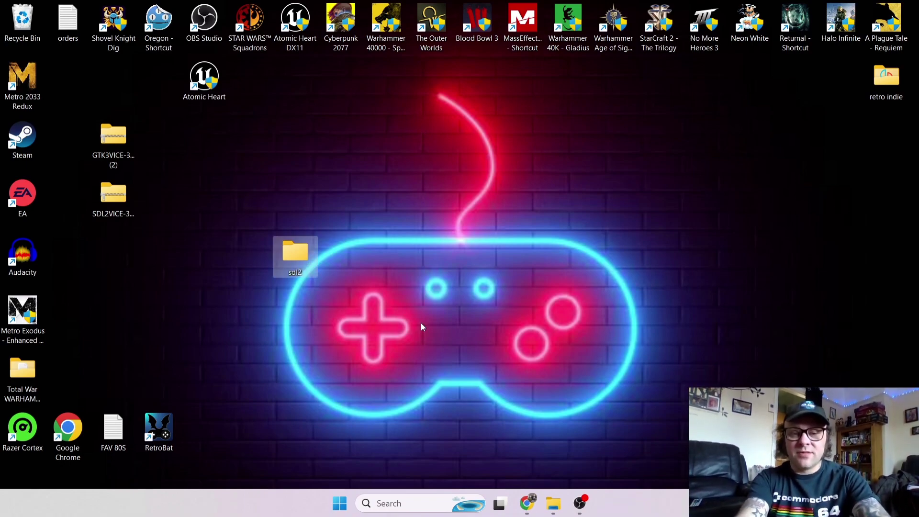
drag(120, 198, 349, 324)
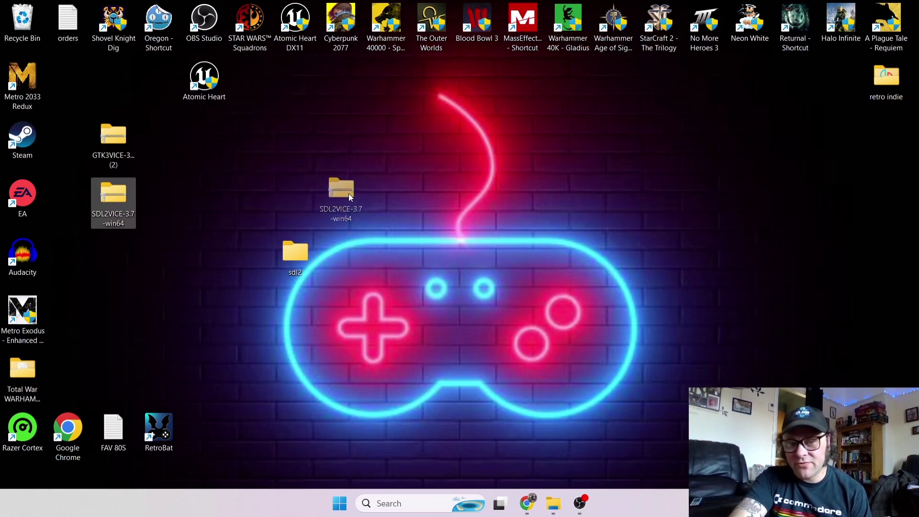
mouse_move(315, 256)
mouse_down()
mouse_move(291, 246)
mouse_move(301, 253)
mouse_up()
Create a desktop folder named gtk3 and move the GTK3VICE archive into it.
right_click(158, 205)
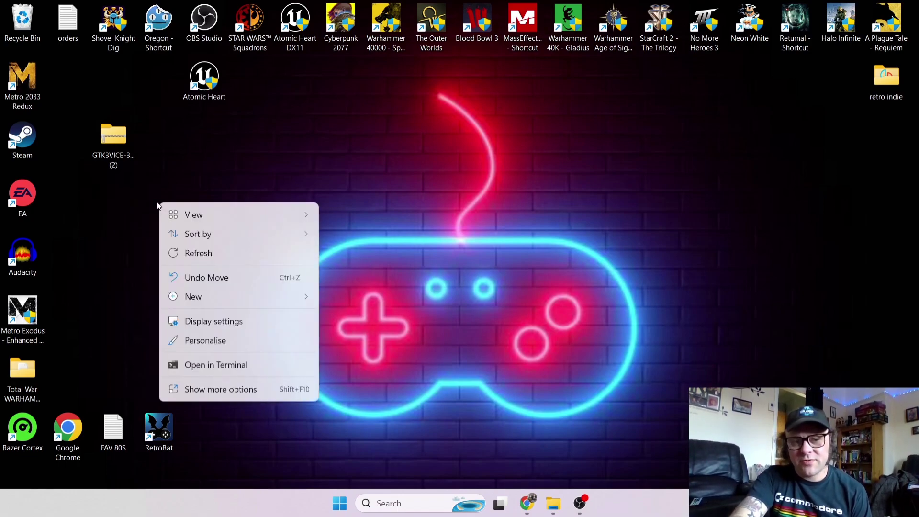
mouse_move(217, 296)
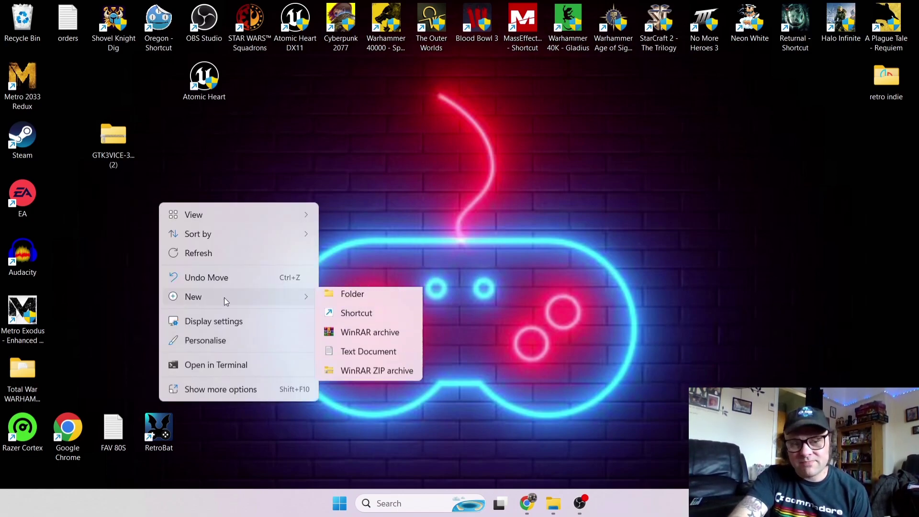
click(347, 293)
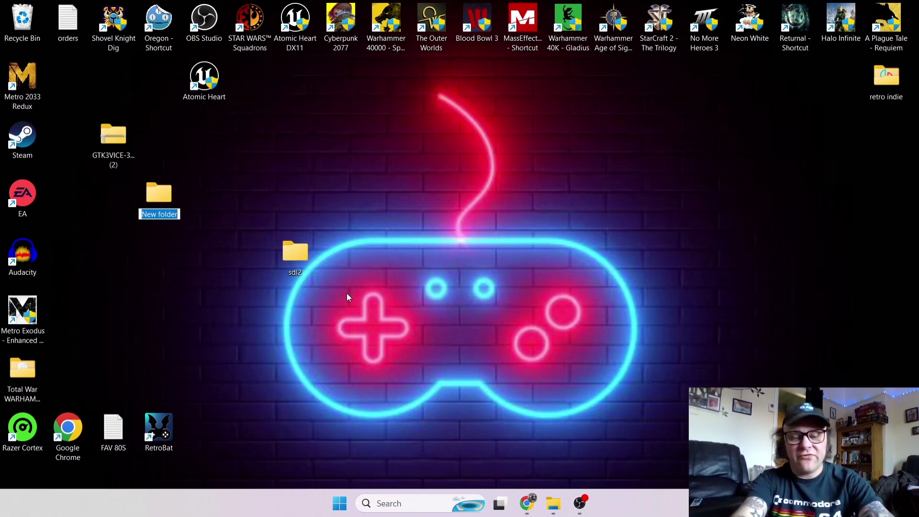
text(gtk3)
key(Return)
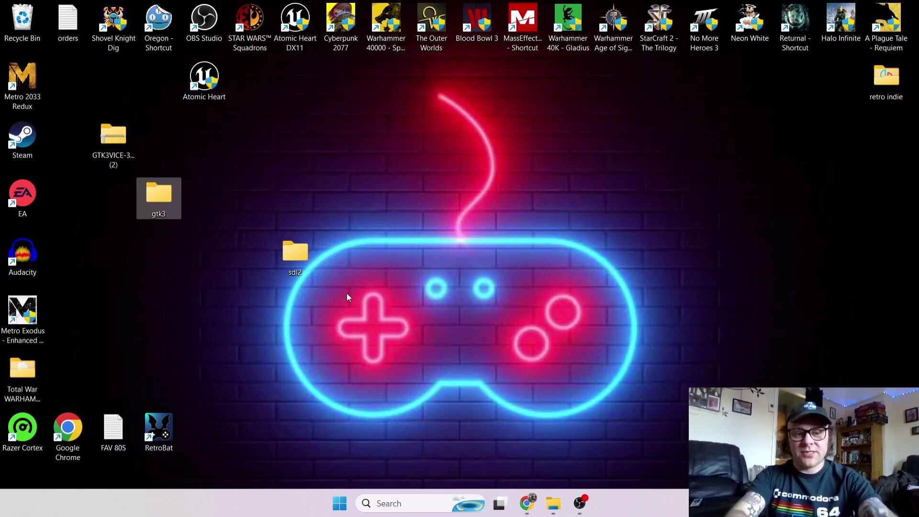
click(267, 174)
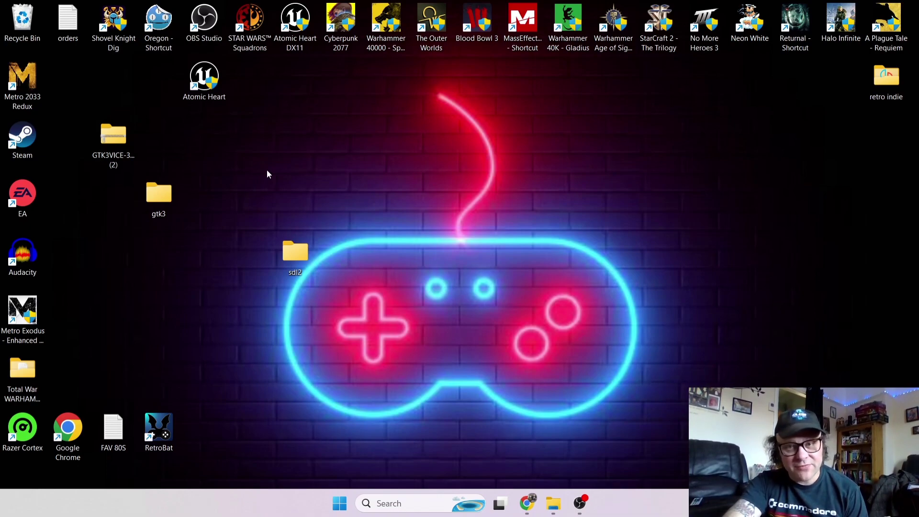
drag(99, 138, 157, 205)
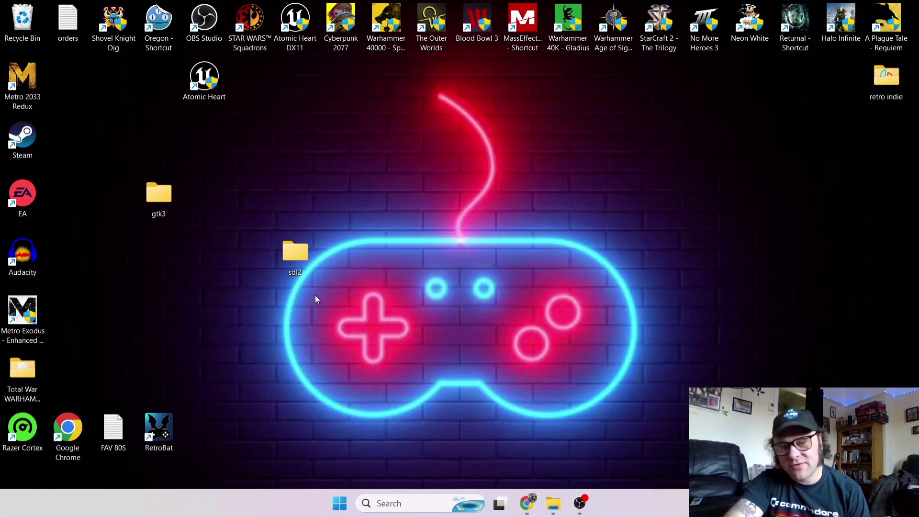
Extract the SDL2VICE-3.7-win64 archive inside the sdl2 folder with WinRAR and delete the zip file.
mouse_move(312, 249)
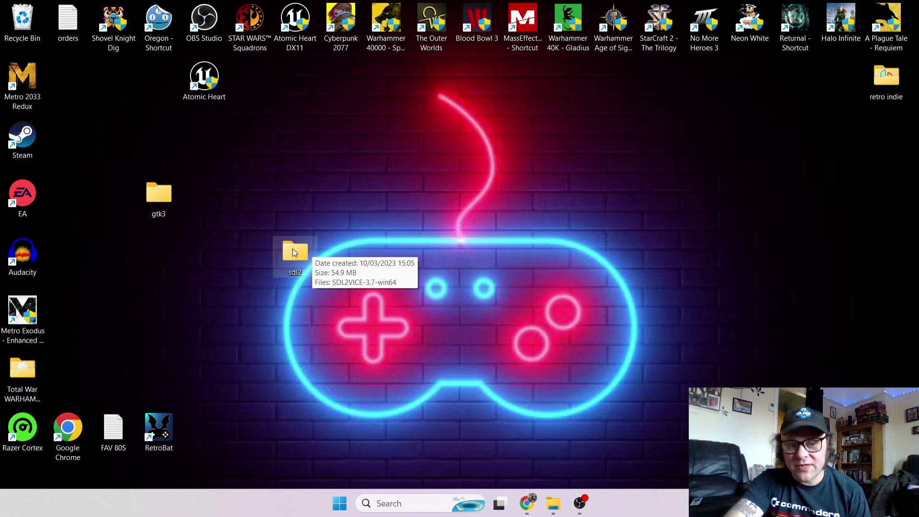
double_click(294, 252)
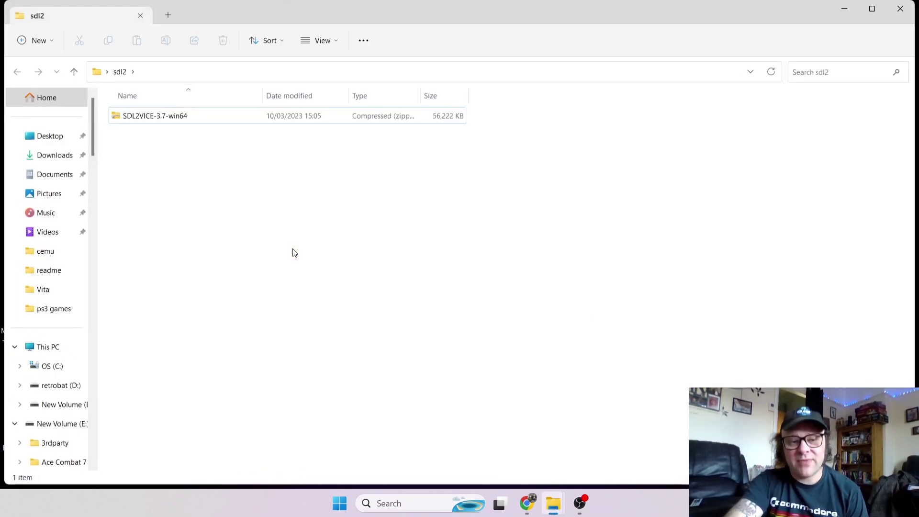
click(156, 122)
right_click(156, 123)
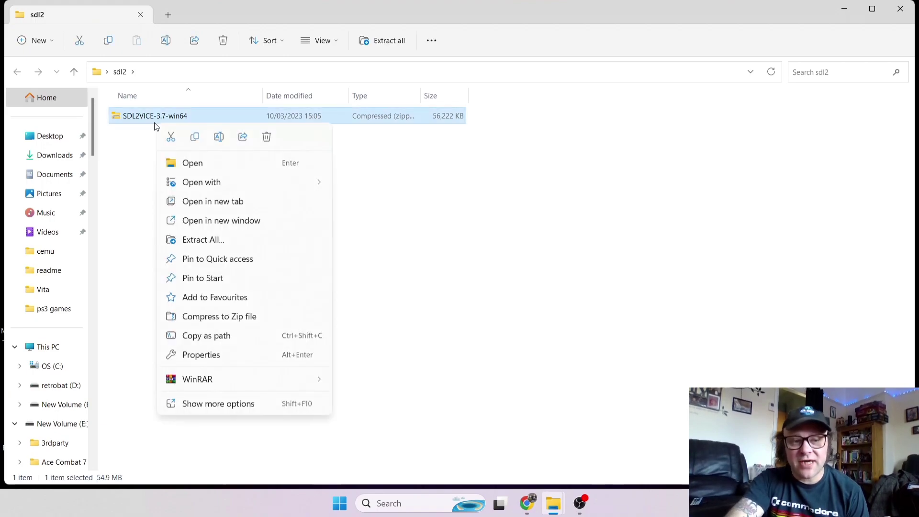
mouse_move(264, 385)
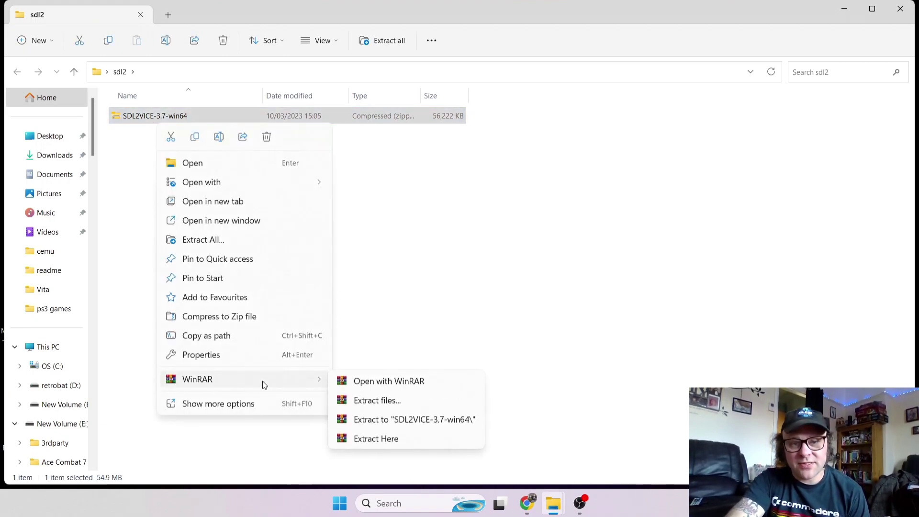
click(373, 438)
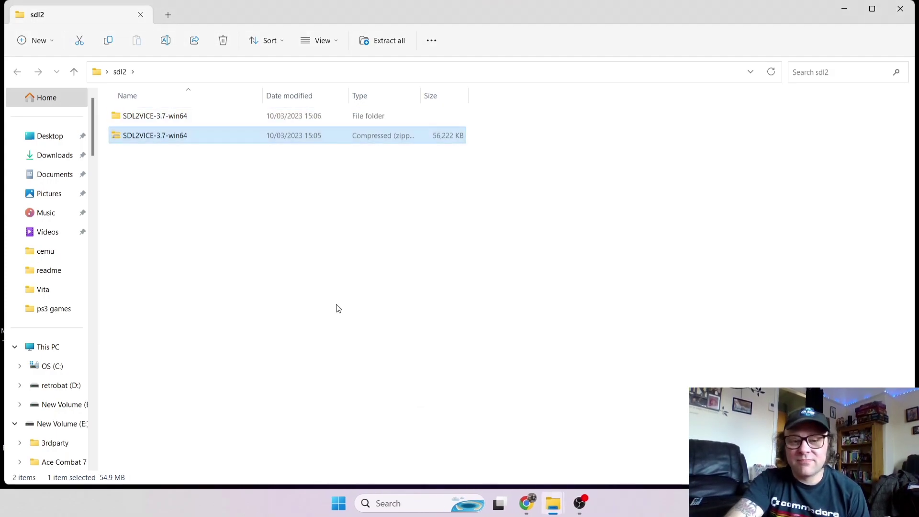
right_click(172, 137)
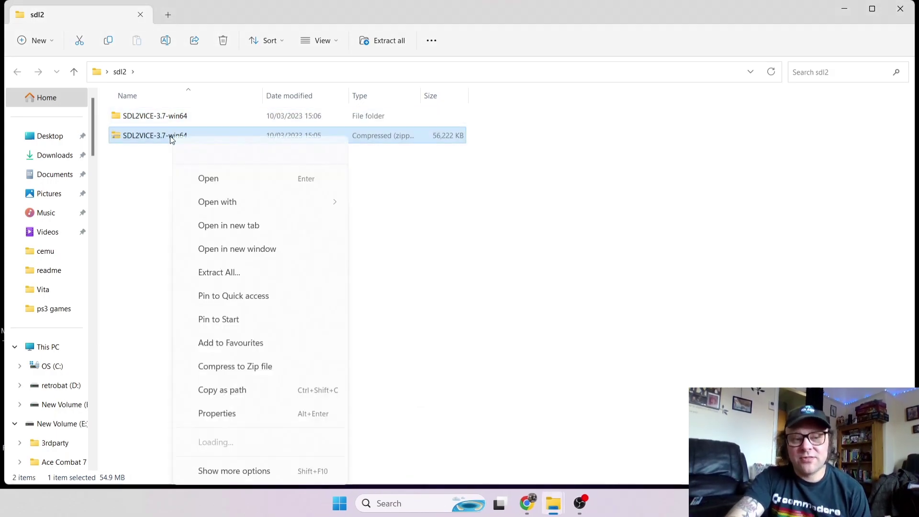
click(284, 150)
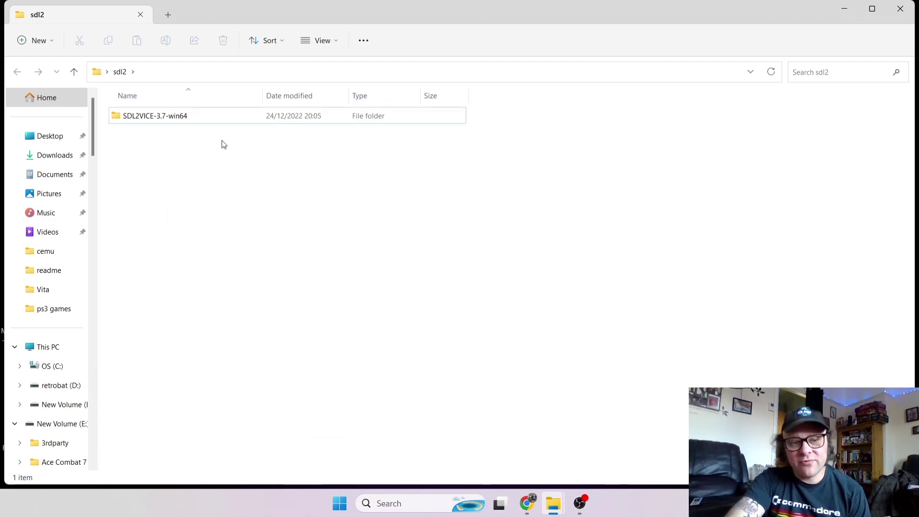
Launch the x64sc emulator from the extracted SDL2VICE-3.7-win64 folder and maximize its window.
double_click(174, 123)
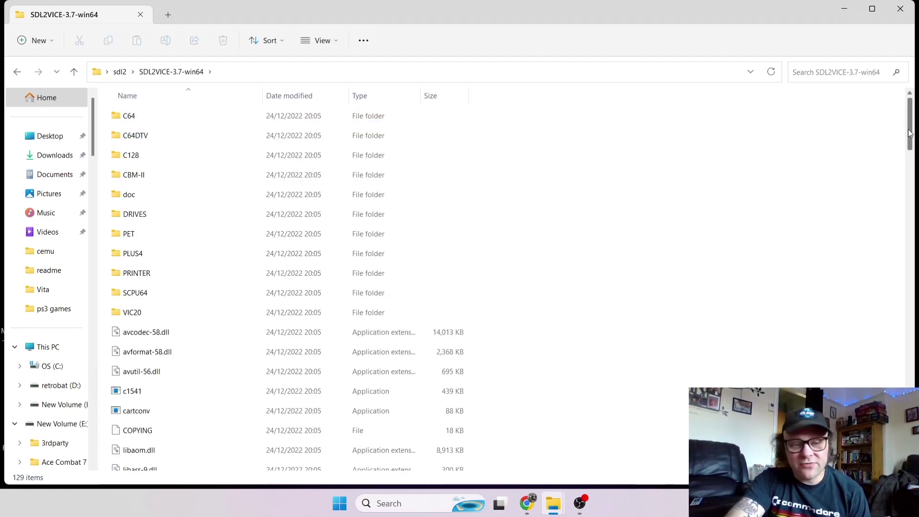
drag(910, 126, 911, 419)
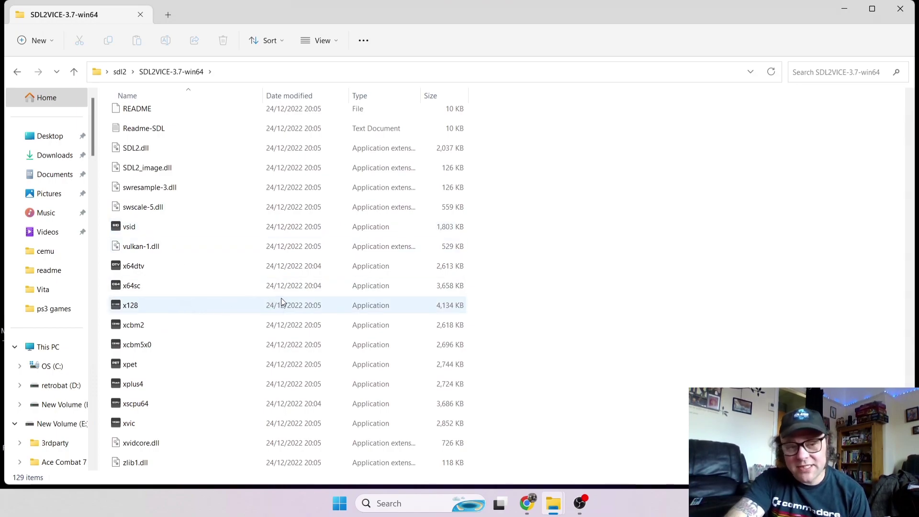
click(160, 226)
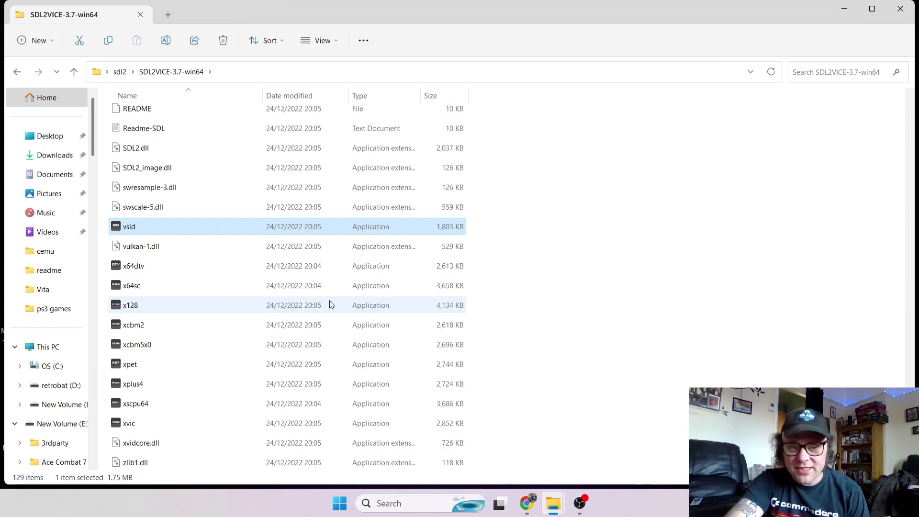
click(674, 309)
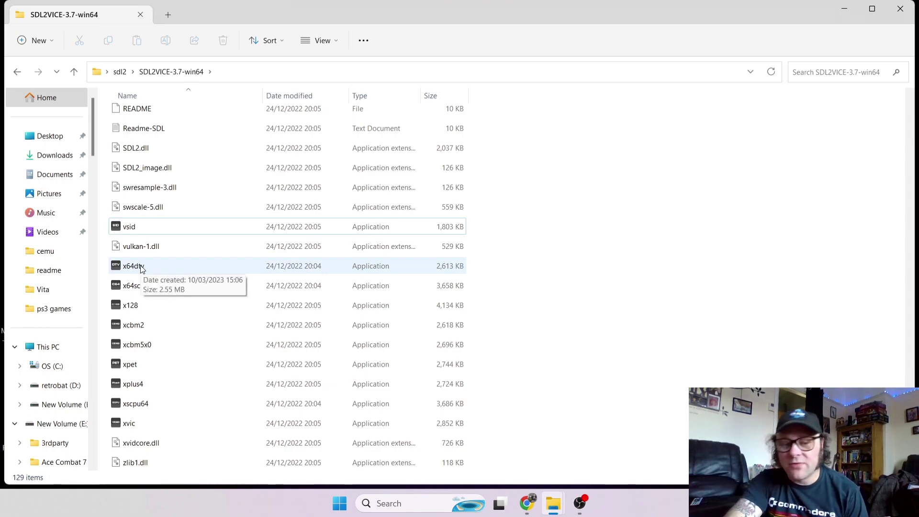
click(161, 286)
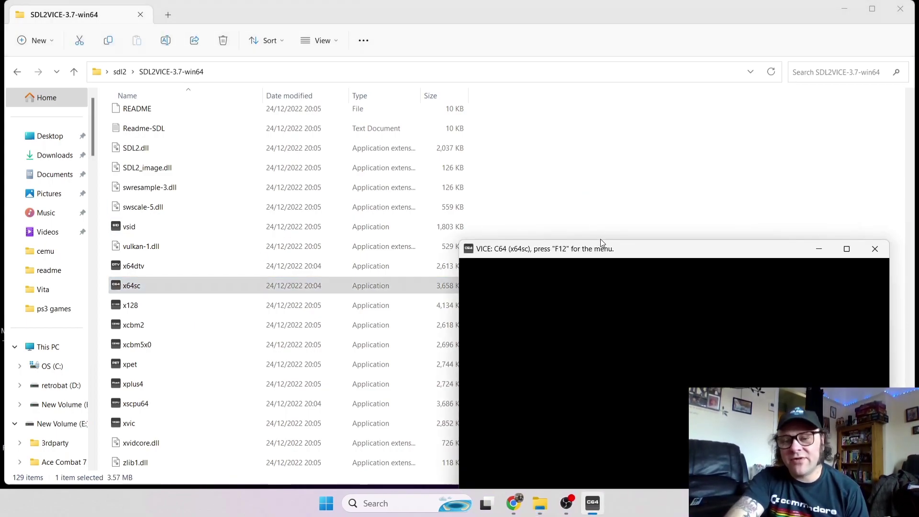
drag(600, 250, 494, 122)
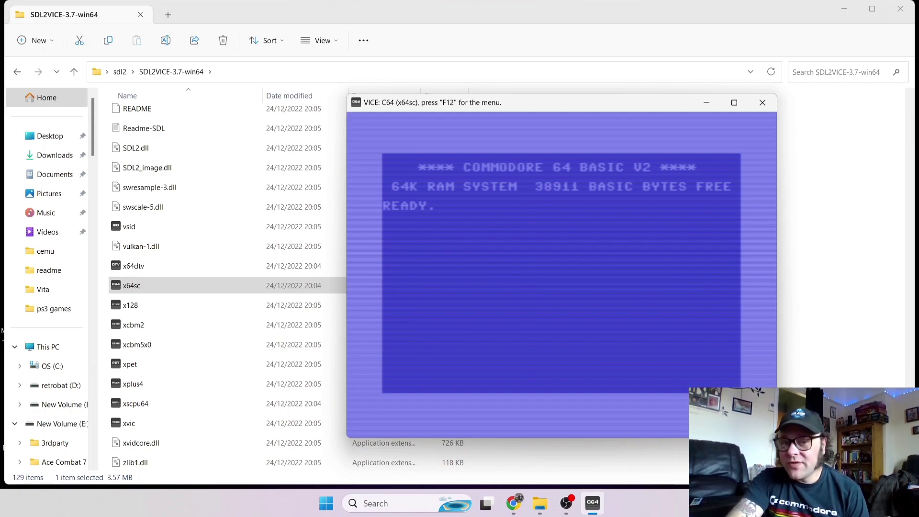
double_click(579, 103)
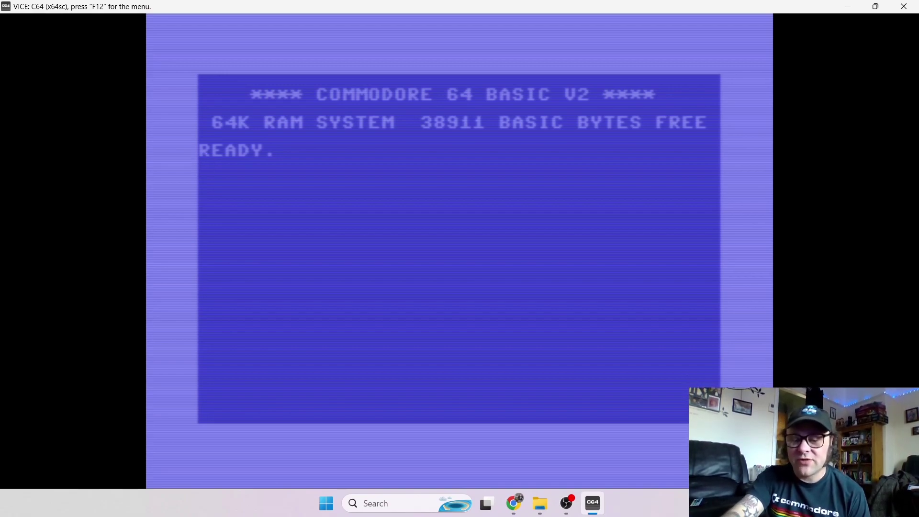
Open the emulator's autostart image browser and switch it to the d:/ drive.
key(F12)
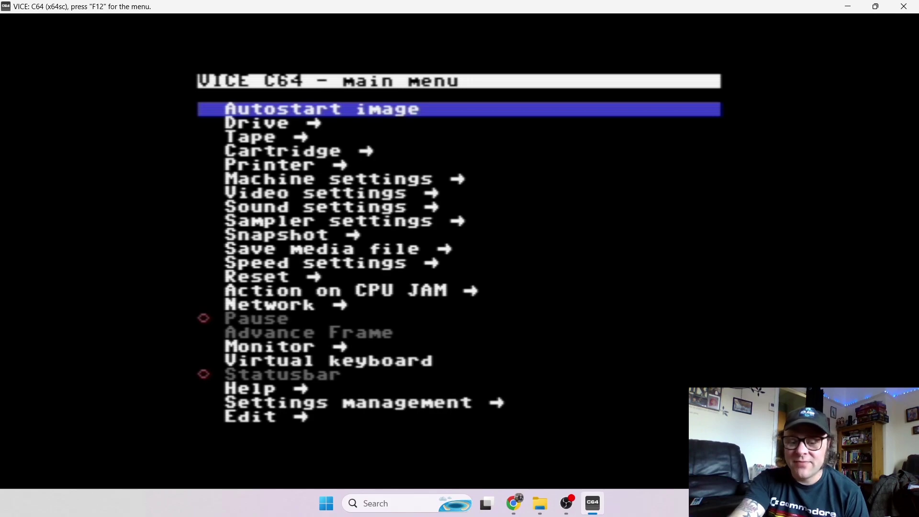
key(Return)
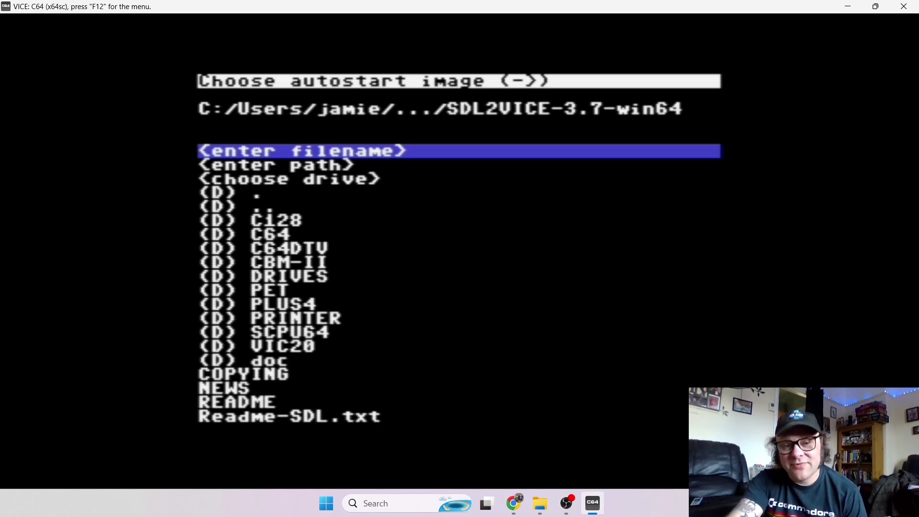
key(Down)
key(Down)
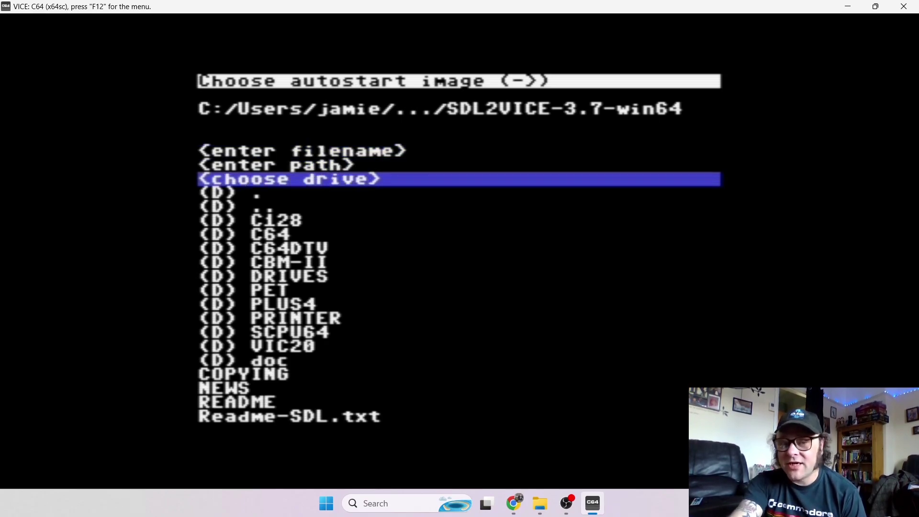
key(Return)
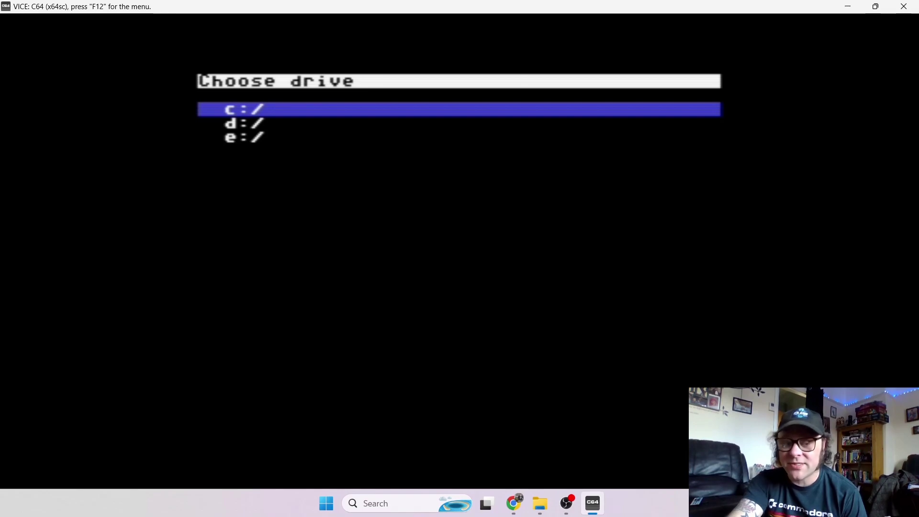
key(Down)
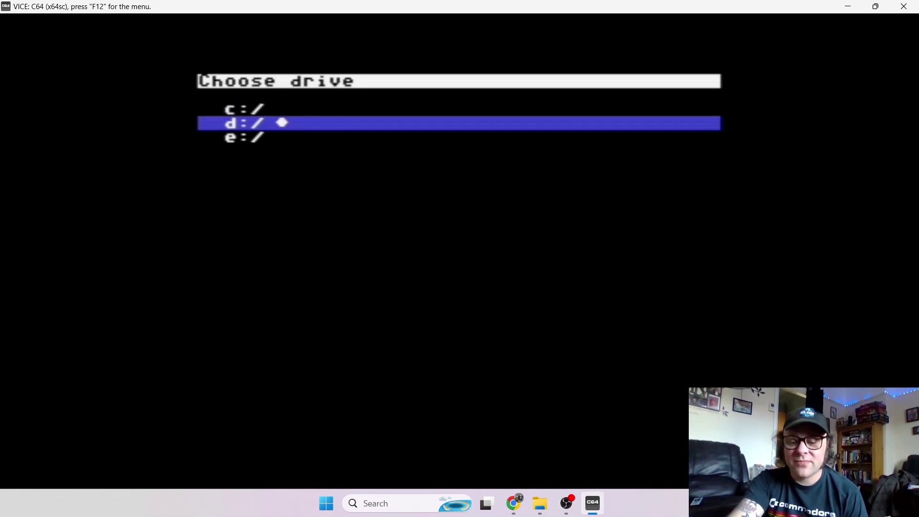
key(Return)
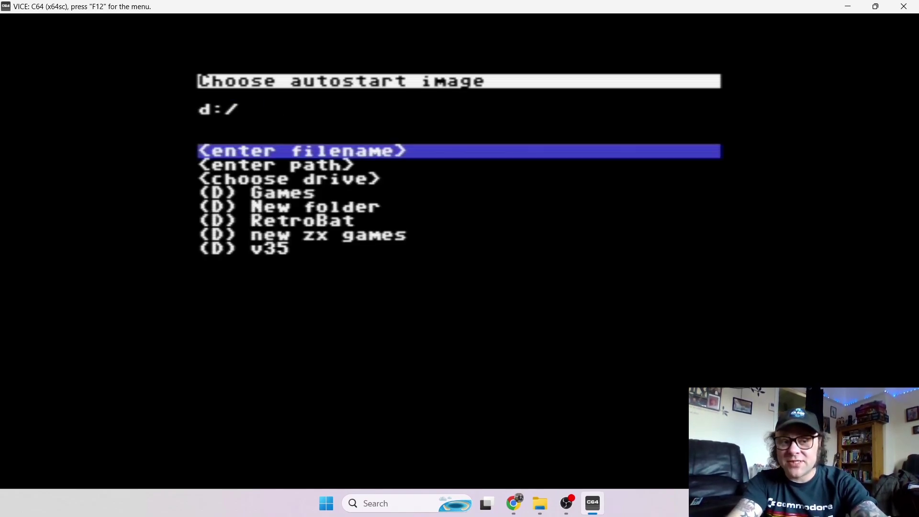
Go to the RetroBat/roms/c64 folder on the d:/ drive in the autostart image browser.
key(Down)
key(Down)
key(Down)
key(Down)
key(Down)
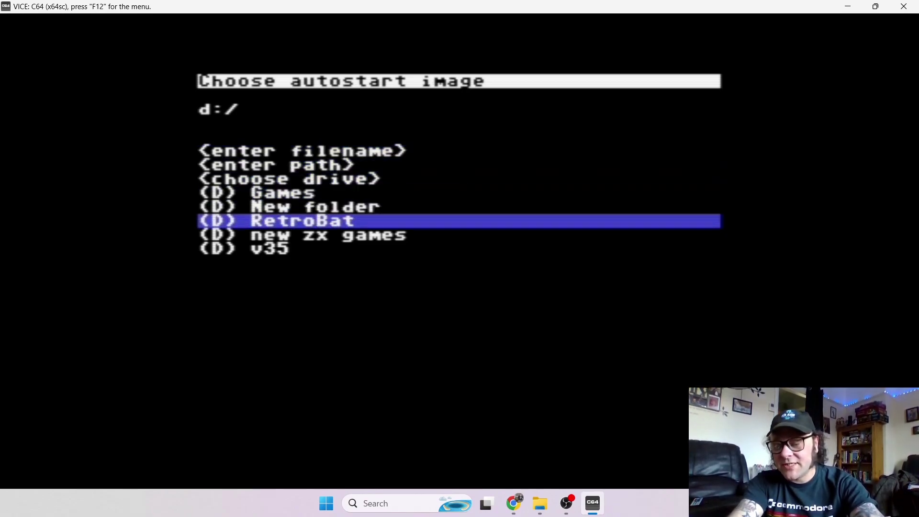
key(Return)
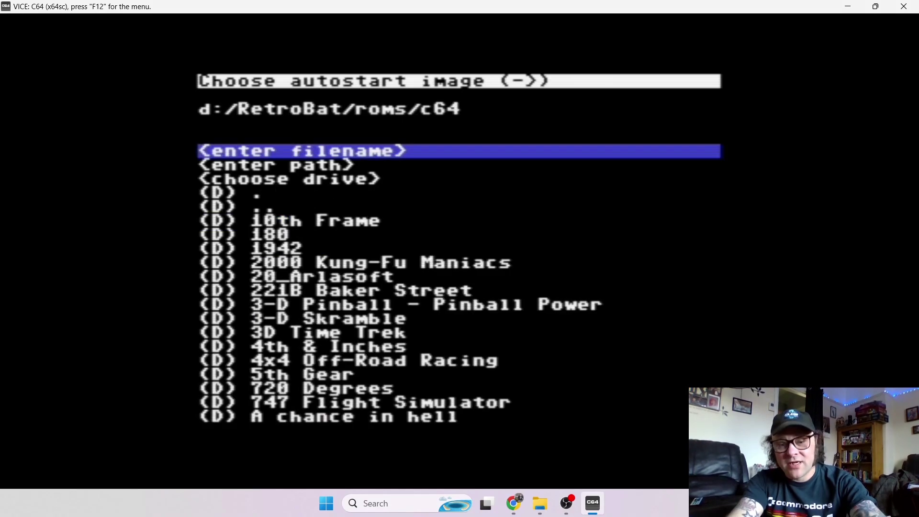
Open the 2000 Kung-Fu Maniacs game folder.
key(Down)
key(Down)
key(Down)
key(Down)
key(Down)
key(Down)
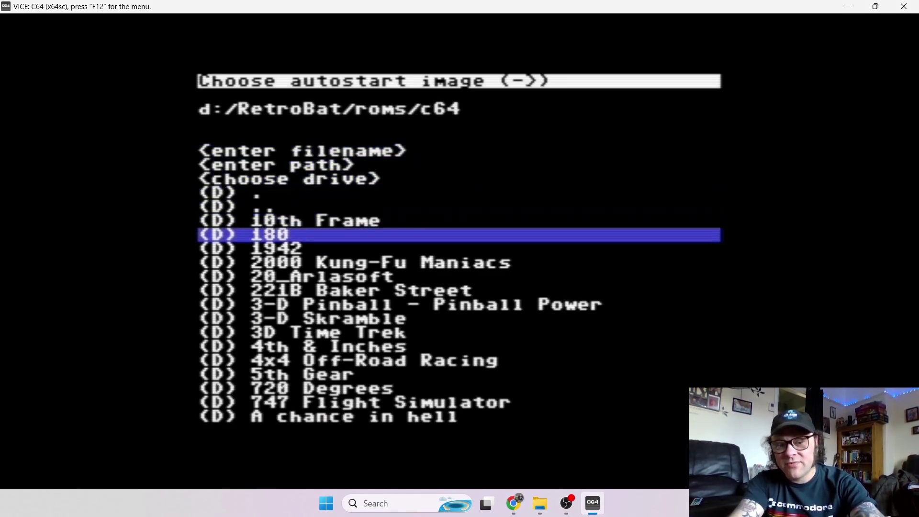
key(Down)
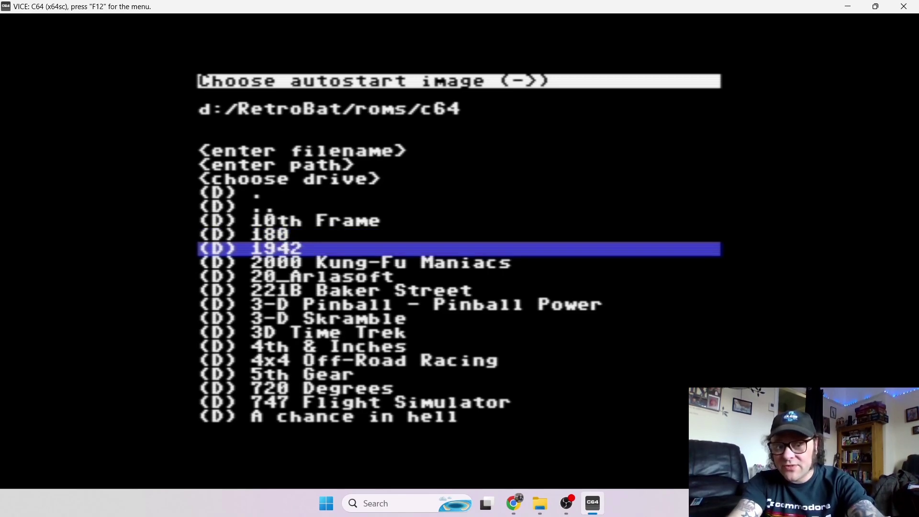
key(Down)
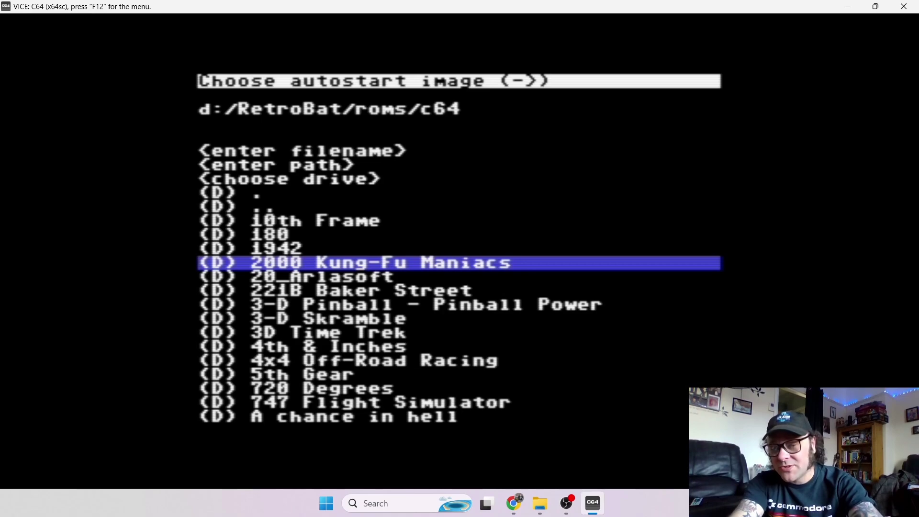
key(Return)
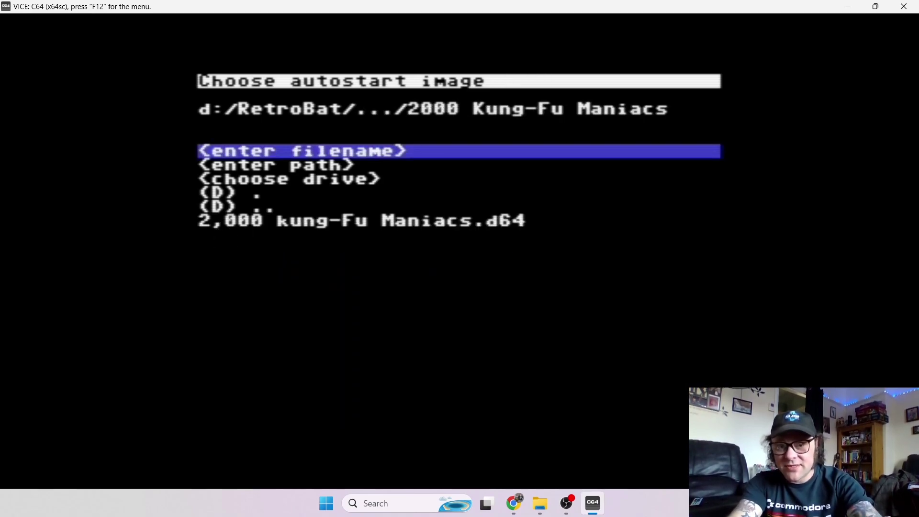
Open the contents list of the 2,000 kung-Fu Maniacs.d64 disk image.
key(Down)
key(Down)
key(Down)
key(Down)
key(Down)
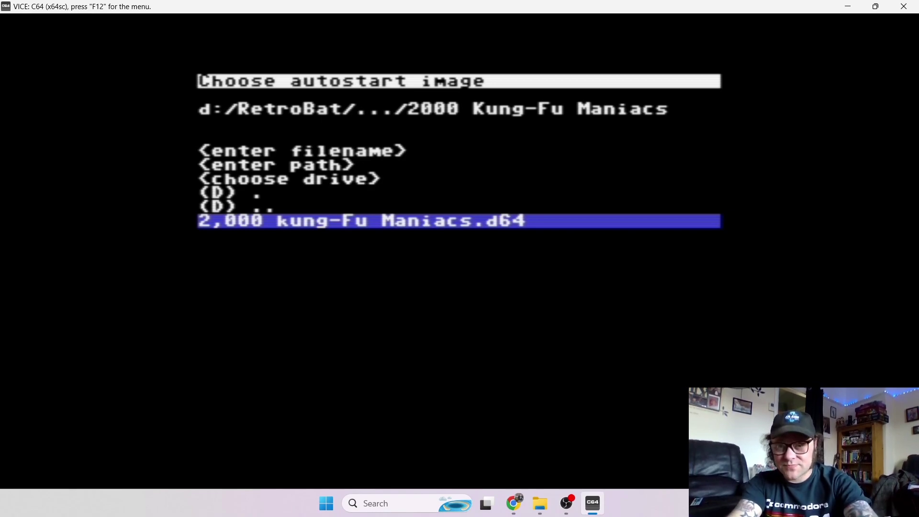
key(Return)
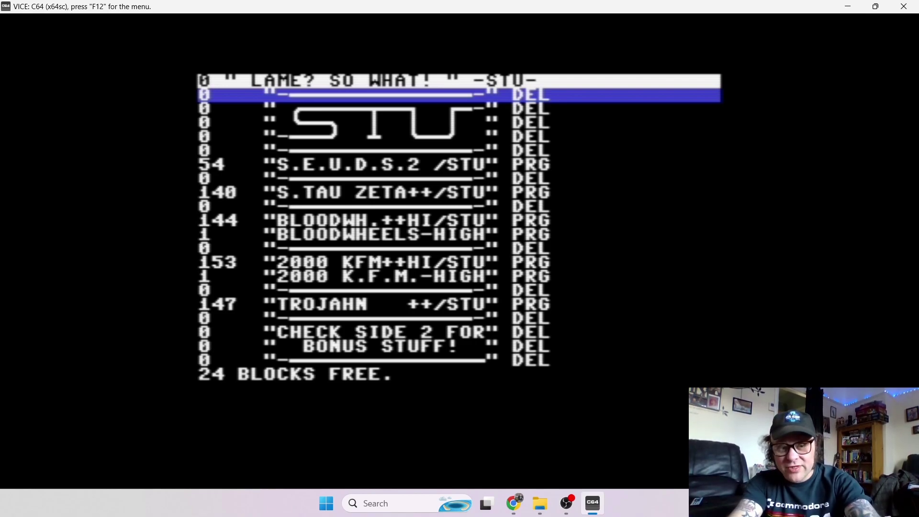
Autostart the S.TAU ZETA++/STU program from the disk image's contents list.
key(Down)
key(Down)
key(Down)
key(Down)
key(Down)
key(Down)
key(Down)
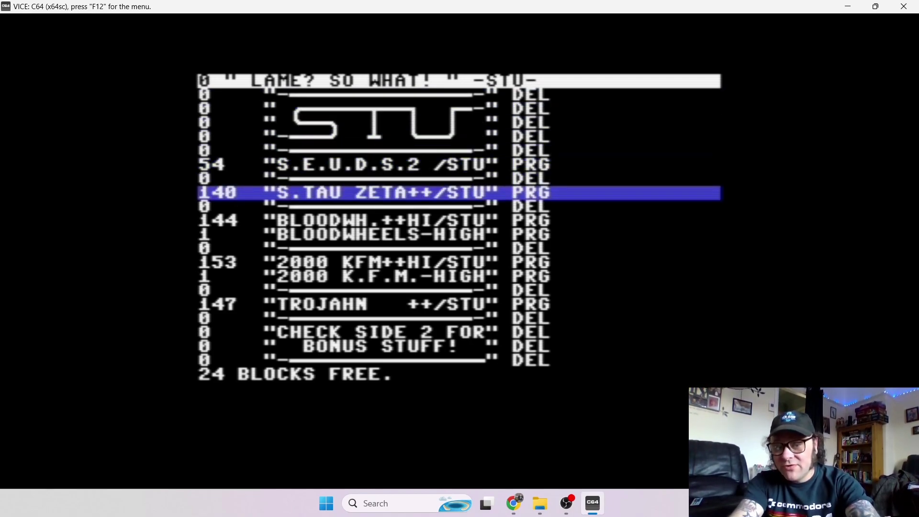
key(Up)
key(Up)
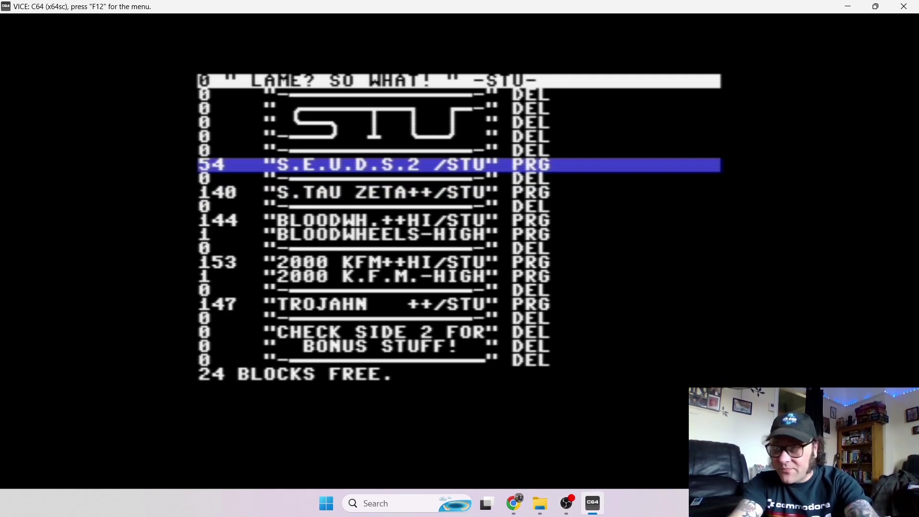
key(Down)
key(Down)
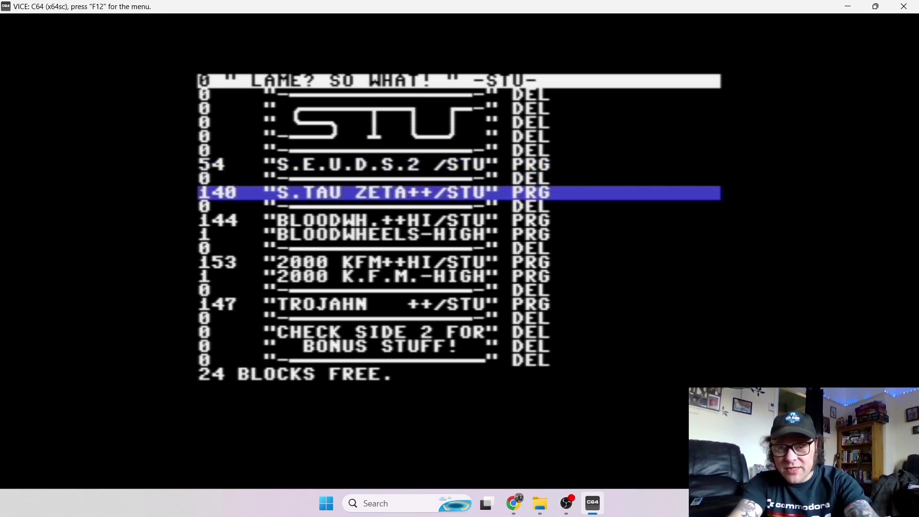
key(Down)
key(Down)
key(Down)
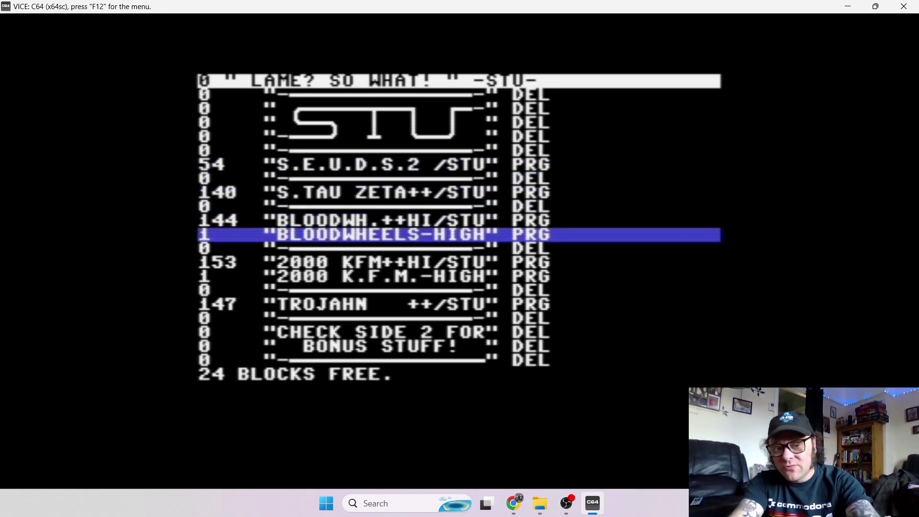
key(Up)
key(Up)
key(Up)
key(Up)
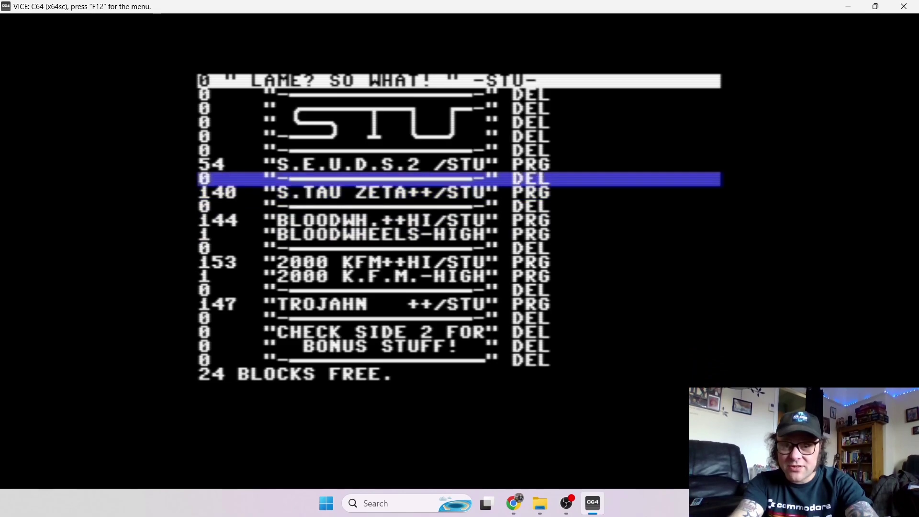
key(Down)
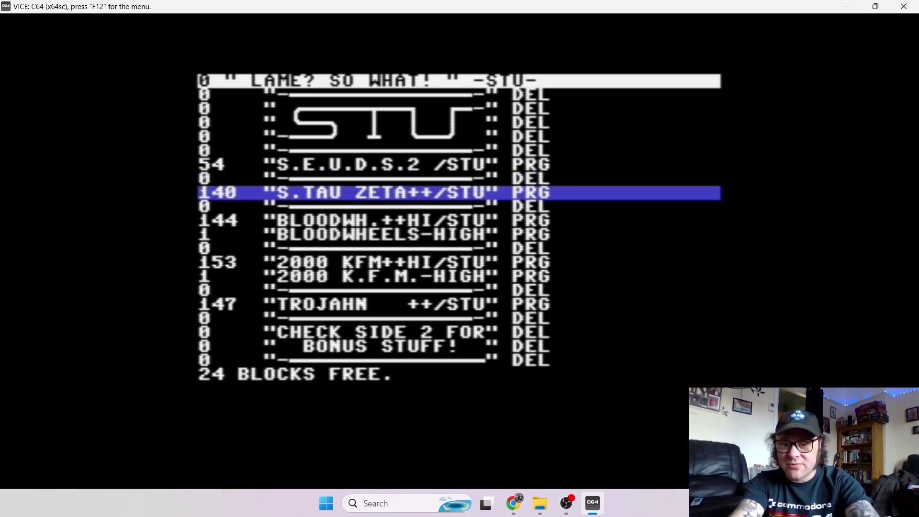
key(Return)
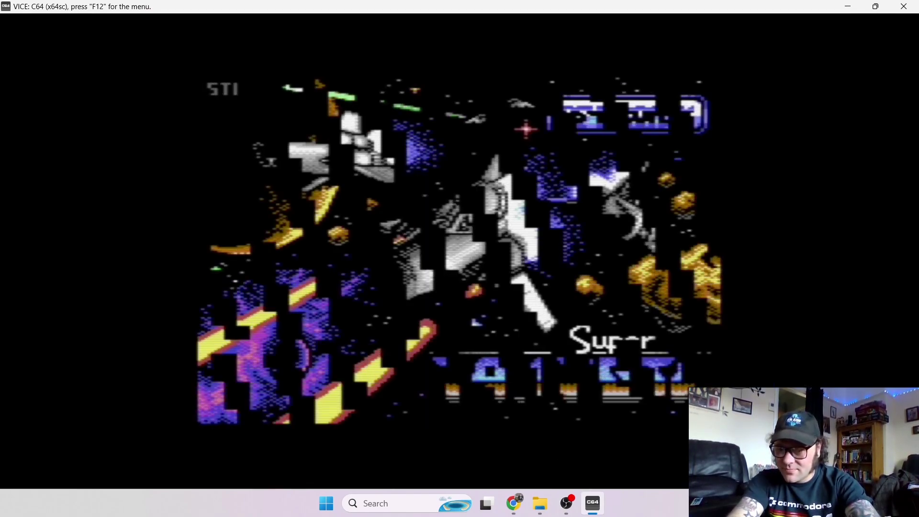
Decline both infinite lives and invulnerability in the Super Tau Zeta trainer and continue to the game's title screen.
key(super+a)
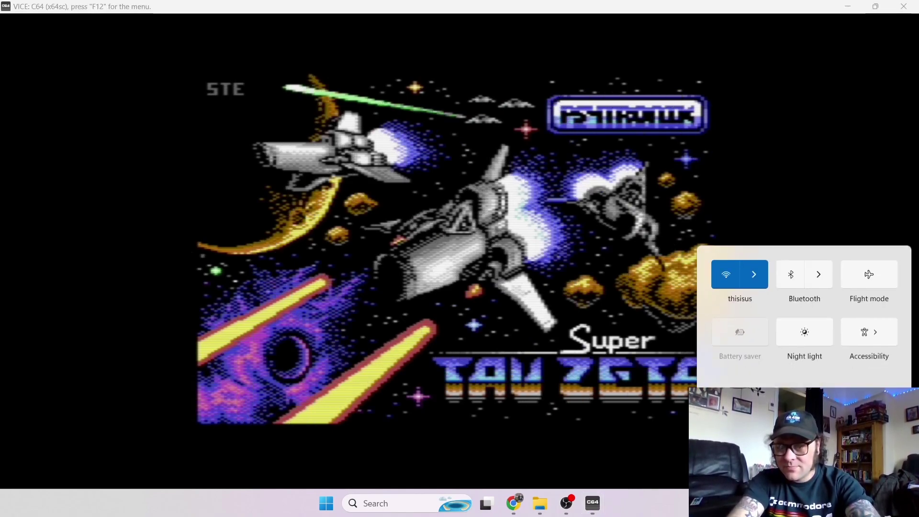
click(733, 200)
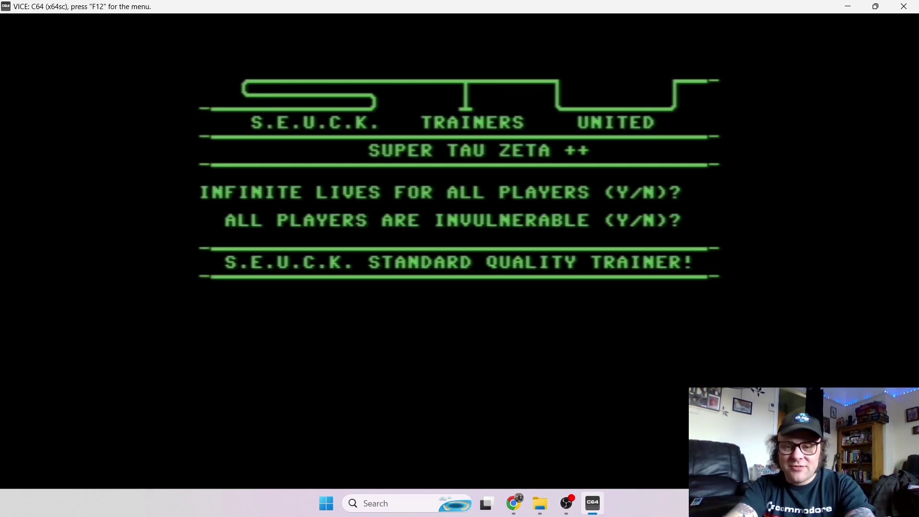
key(n)
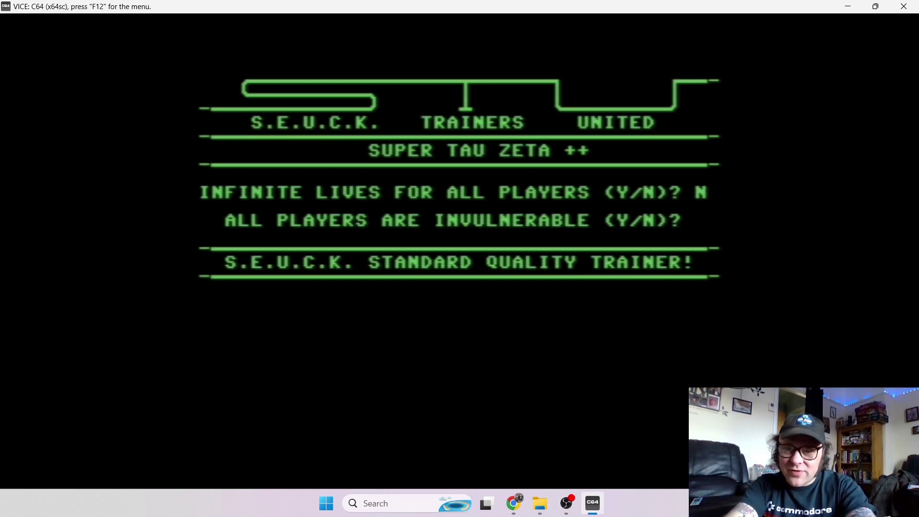
key(n)
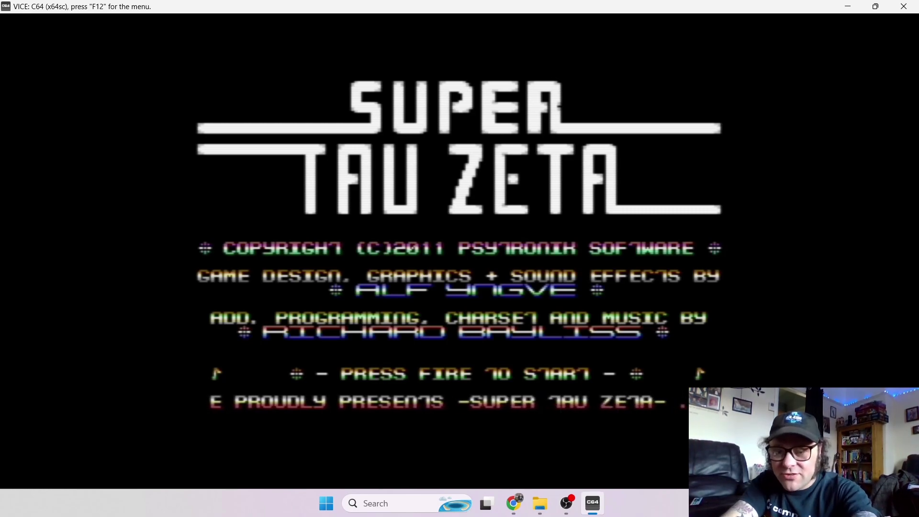
View the emulator's Printer settings and return to the running game.
key(F12)
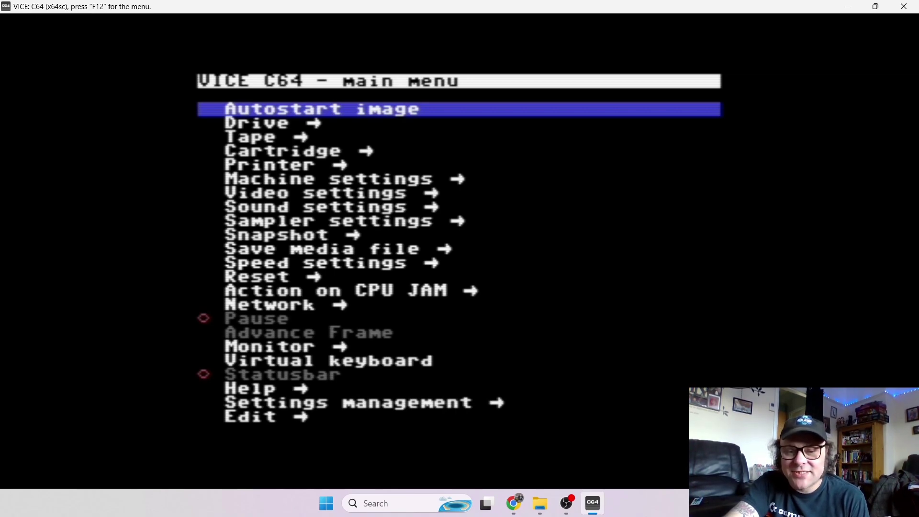
key(Down)
key(Down)
key(Down)
key(Down)
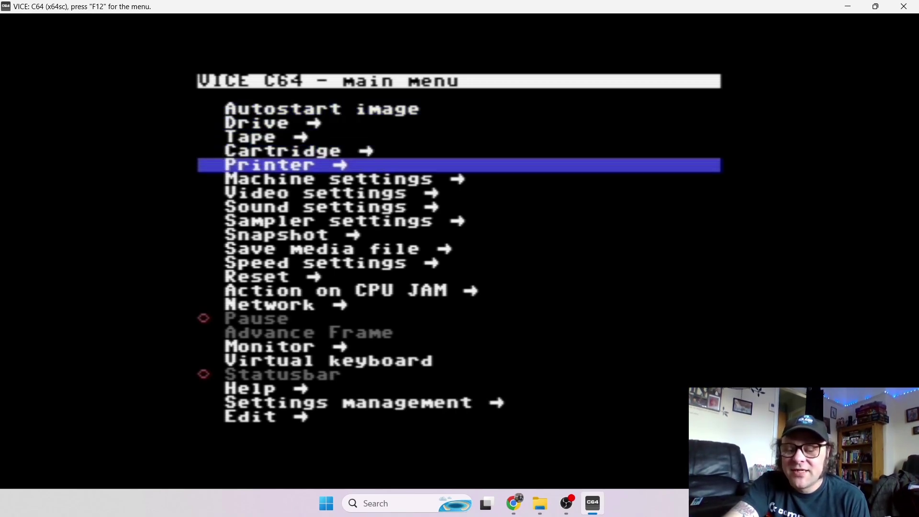
key(Return)
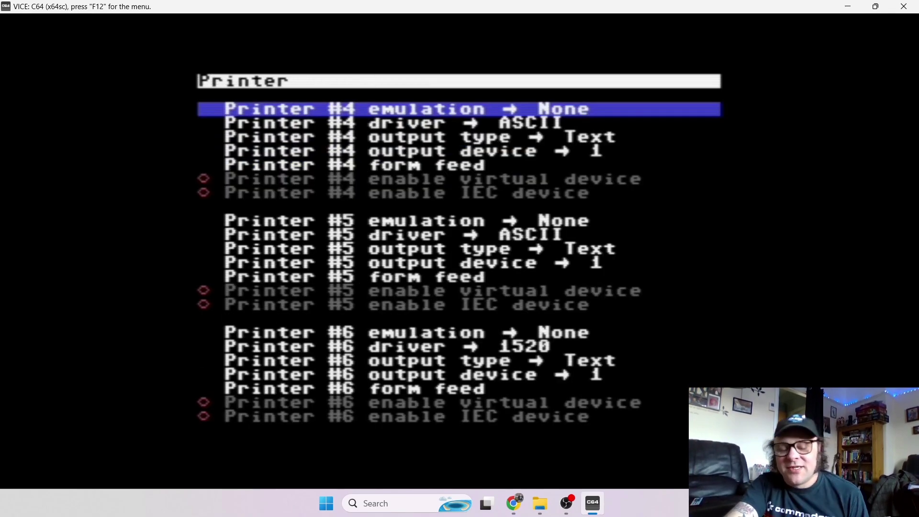
key(F12)
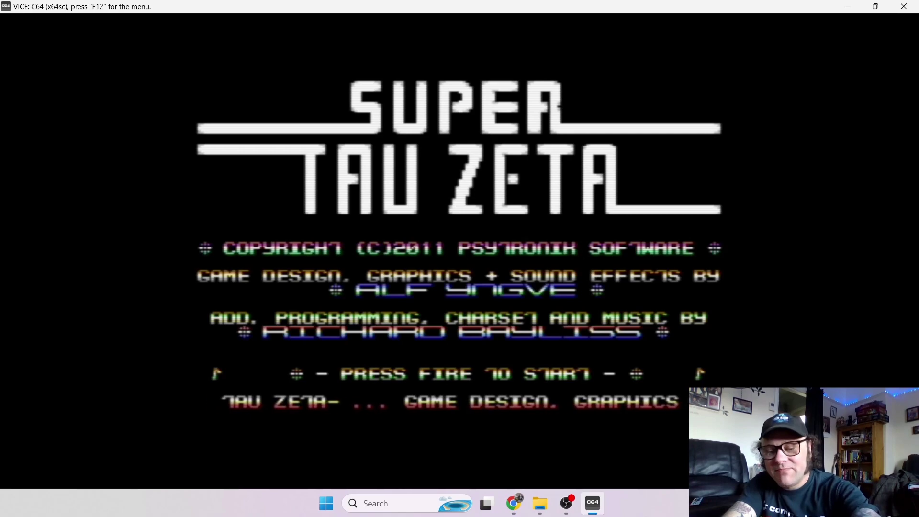
Look through the Size settings under Video settings, covering fullscreen mode and custom resolution, and return to the game.
key(F12)
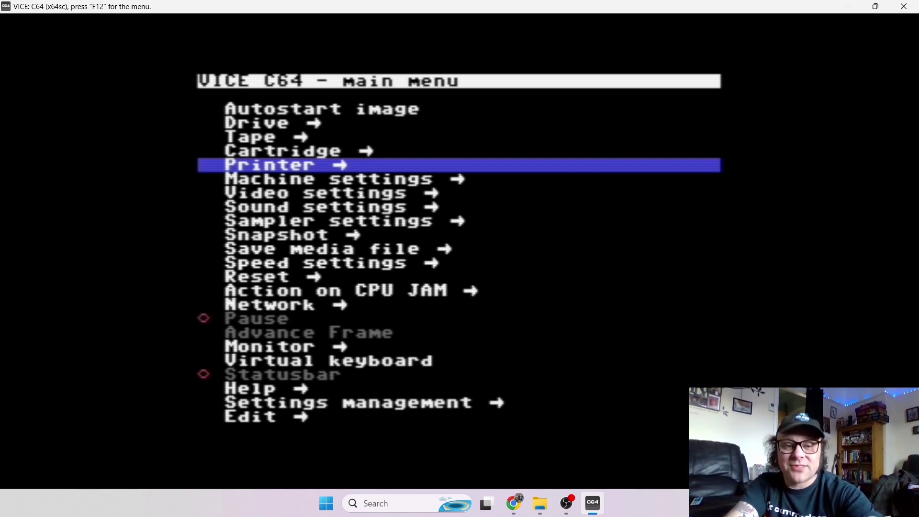
key(Down)
key(Down)
key(Return)
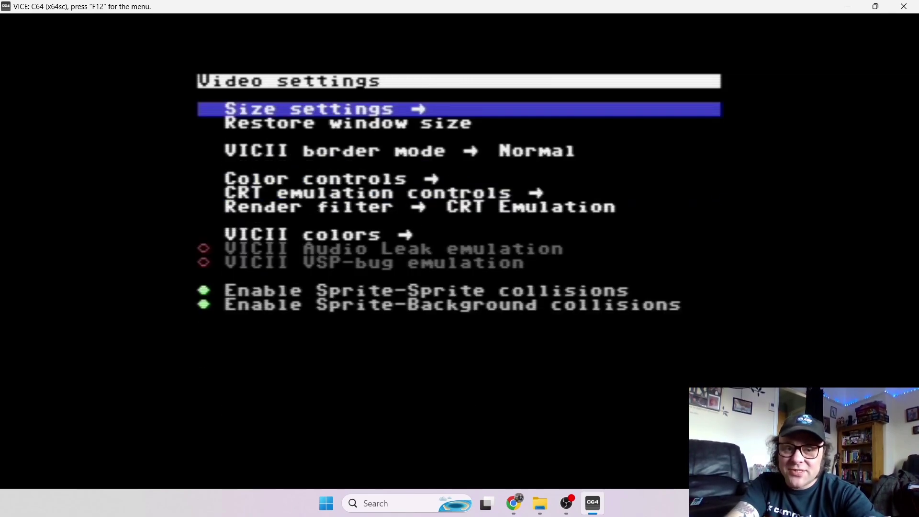
key(Return)
key(Down)
key(Down)
key(Down)
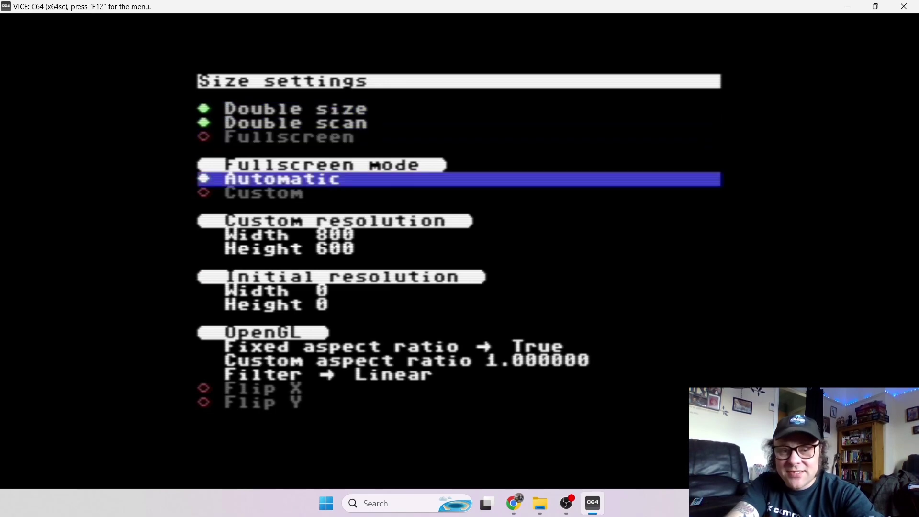
key(Down)
key(Down)
key(Down)
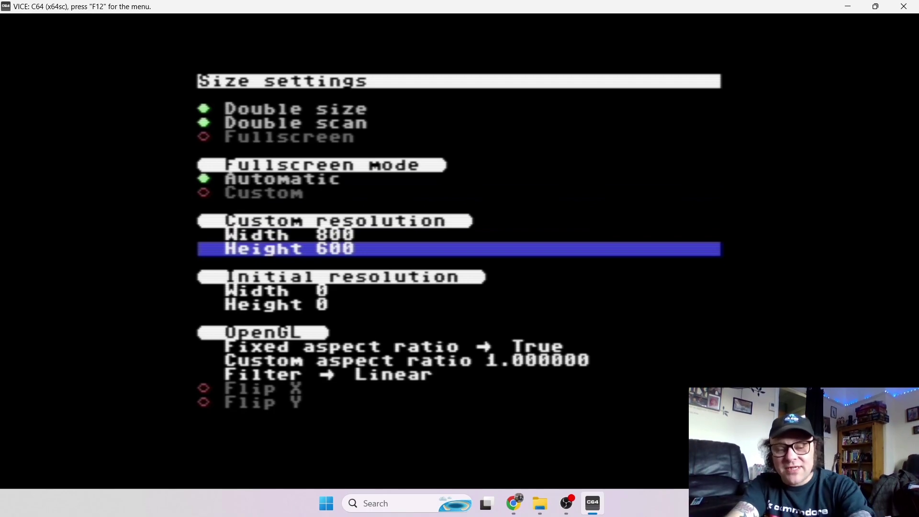
key(F12)
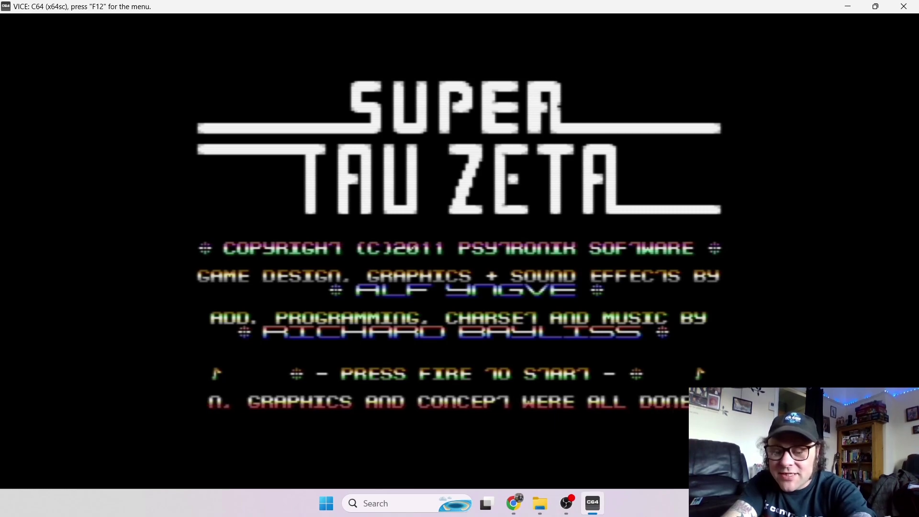
Open the list of C64 models within the Model settings of the Machine settings.
key(F12)
key(Up)
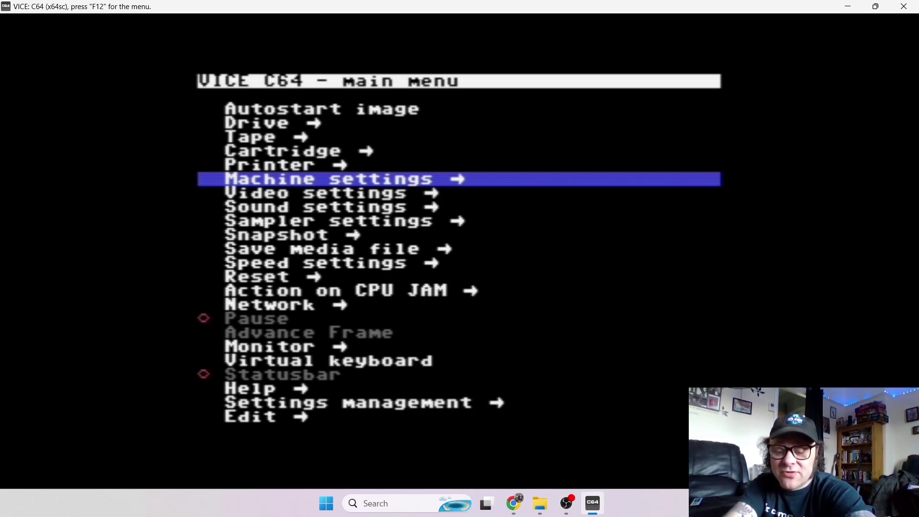
key(Up)
key(Down)
key(Return)
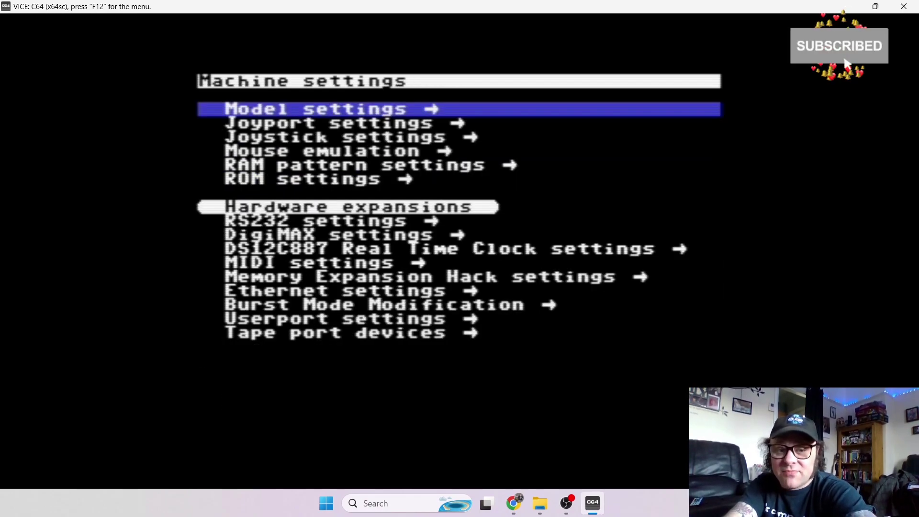
key(Return)
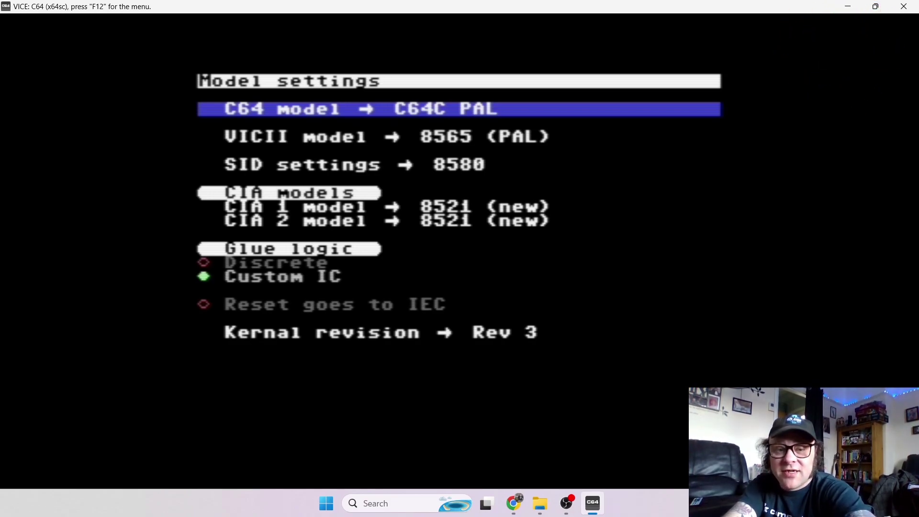
key(Return)
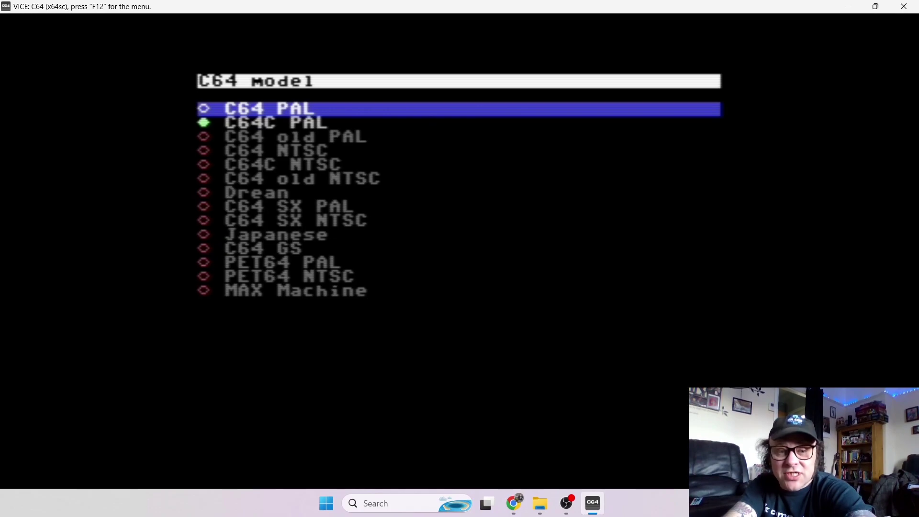
Look through the selectable C64 models, including the NTSC, SX and GS variants, and return to the game.
key(Down)
key(Down)
key(Down)
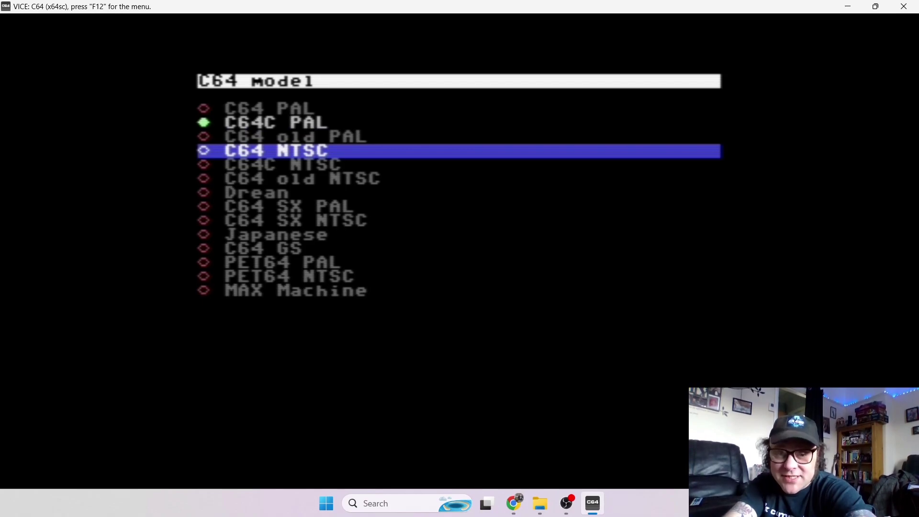
key(Down)
key(Down)
key(Down)
key(Down)
key(Down)
key(Down)
key(Down)
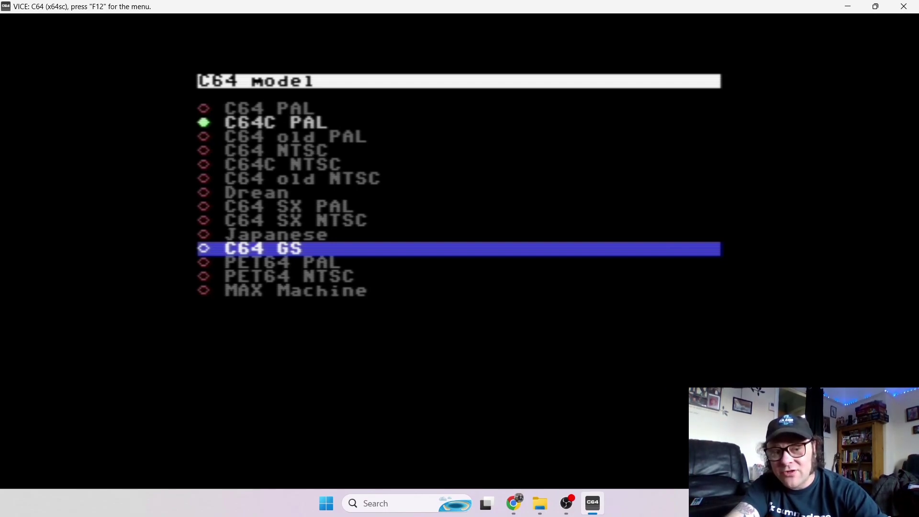
key(Up)
key(Up)
key(Up)
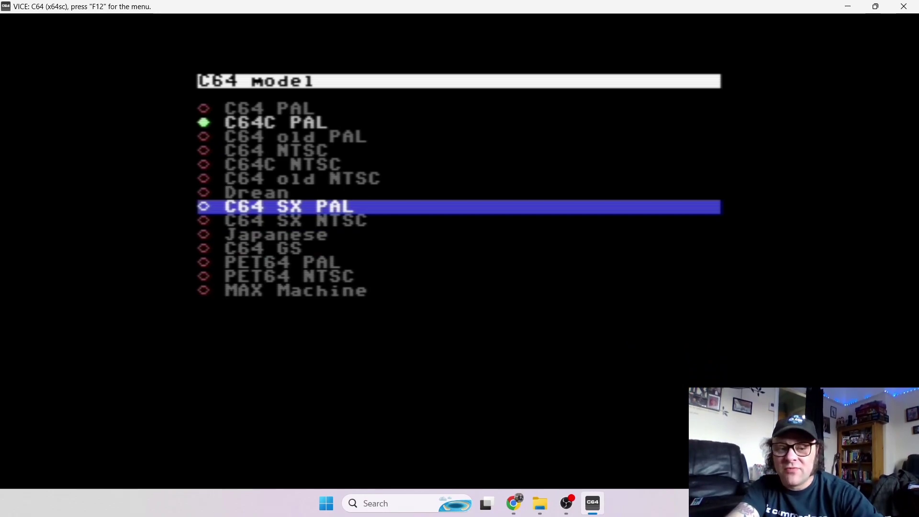
key(F12)
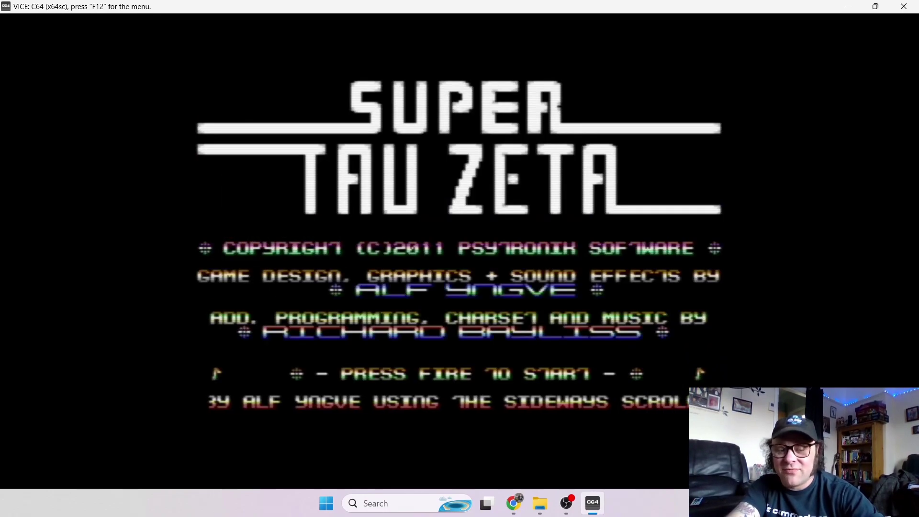
View the emulator's Speed settings and return to the running game.
key(F12)
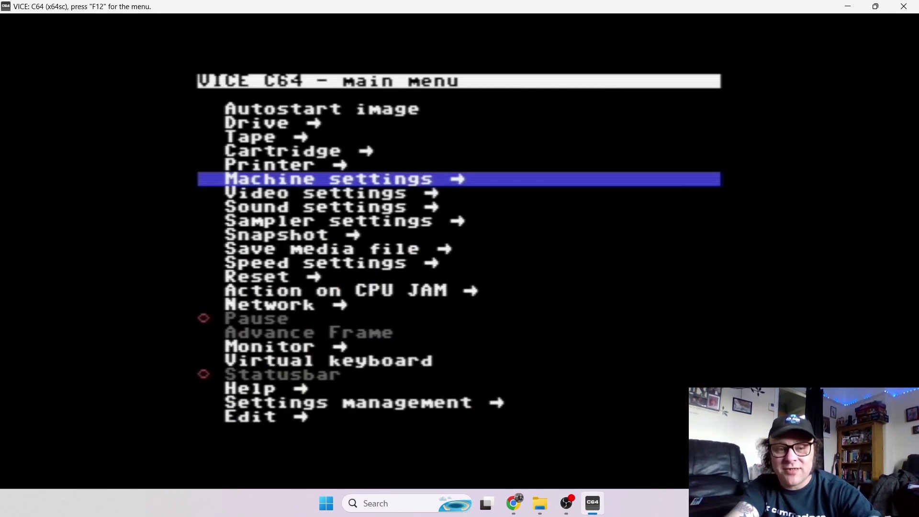
key(Down)
key(Down)
key(Down)
key(Down)
key(Down)
key(Down)
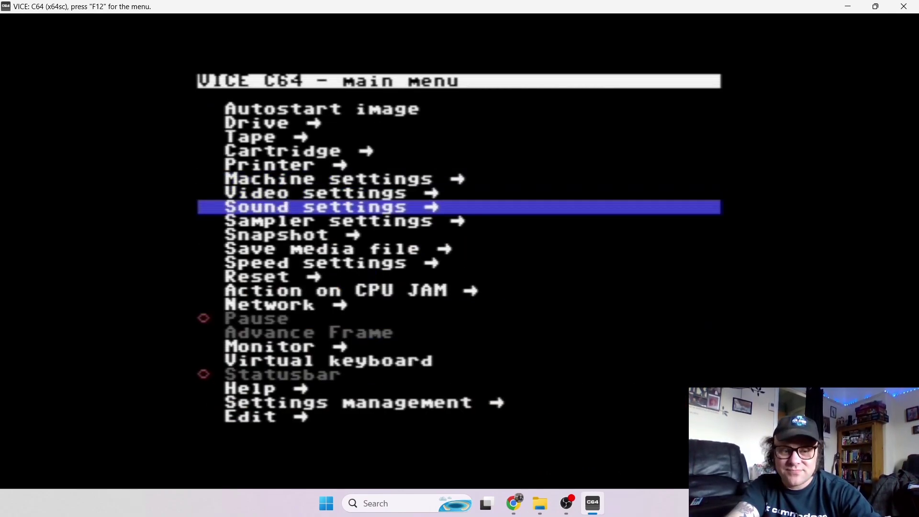
key(Return)
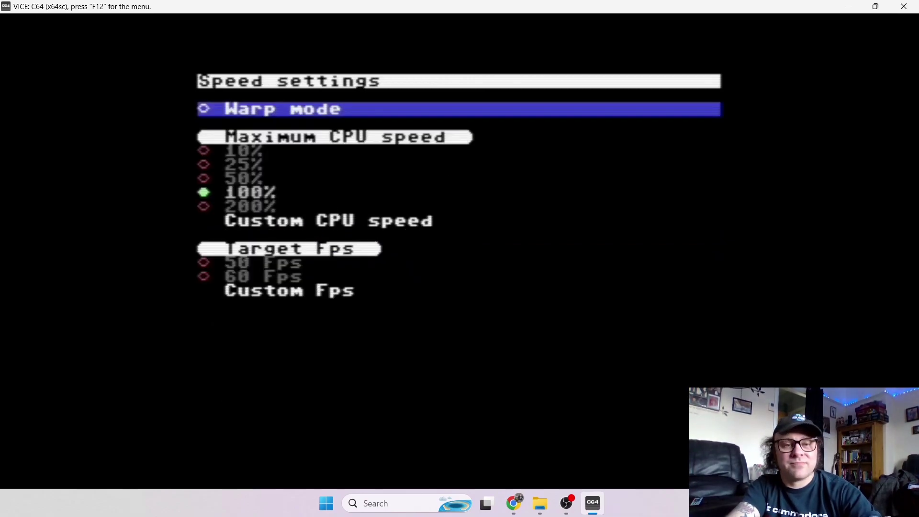
key(F12)
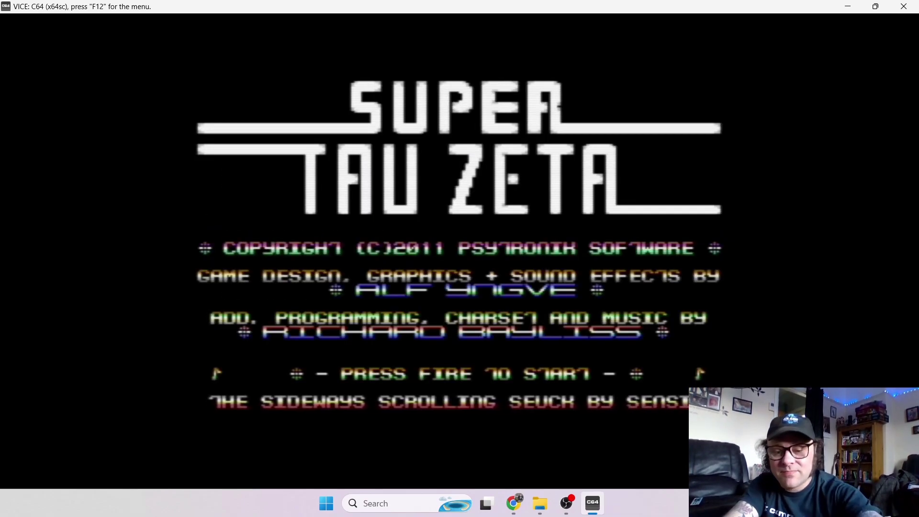
Examine the maximum CPU speed options in the Speed settings and leave the emulator menu.
key(F12)
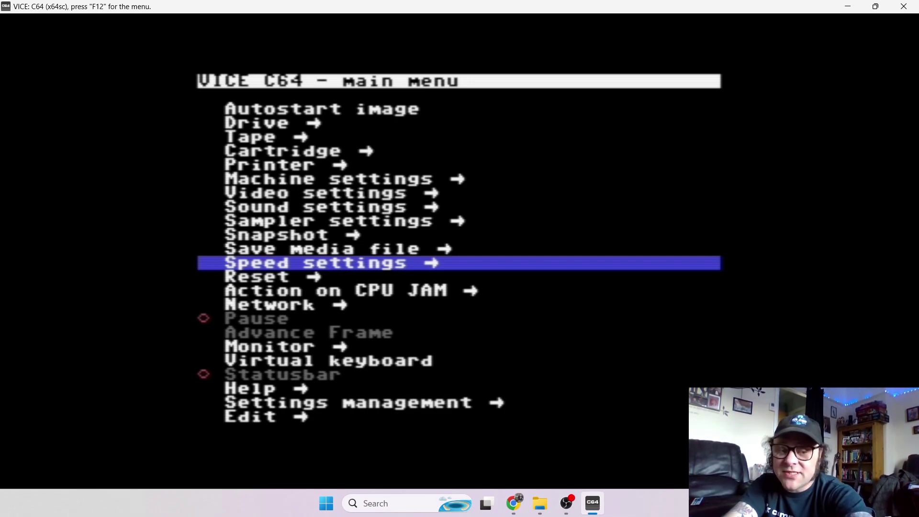
key(Return)
key(Down)
key(Down)
key(Down)
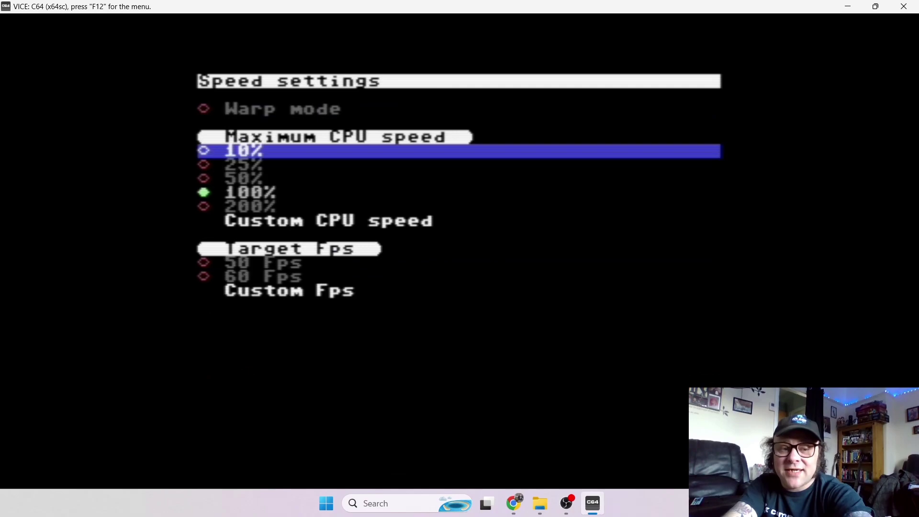
key(Down)
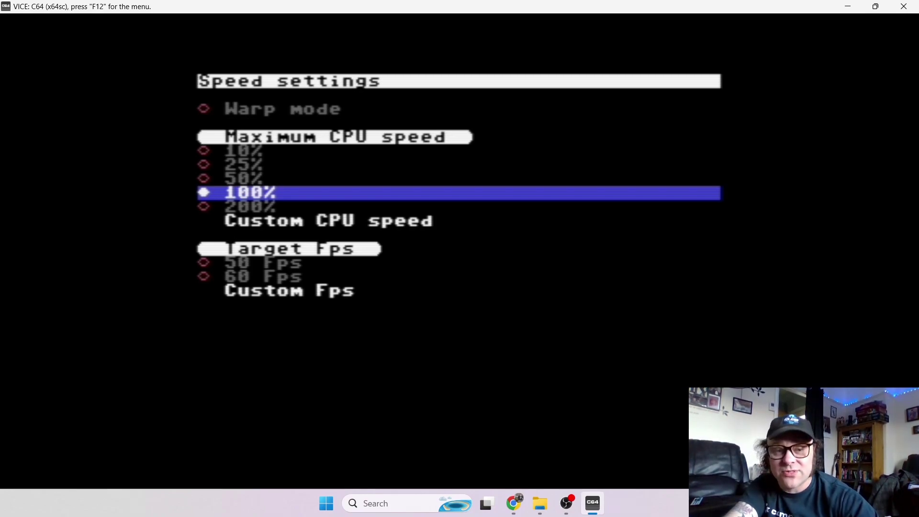
key(F12)
Open the Sound settings from the emulator's main menu.
key(F12)
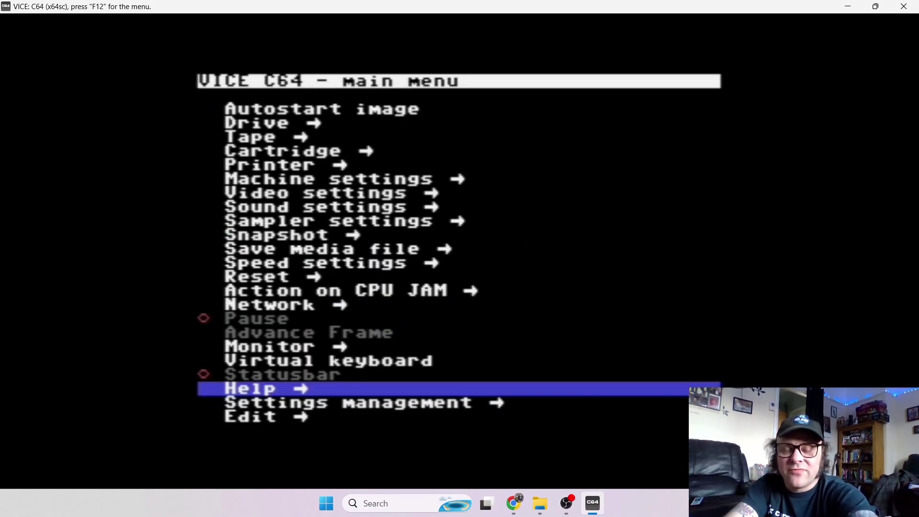
key(Up)
key(Up)
key(Up)
key(Up)
key(Up)
key(Up)
key(Up)
key(Up)
key(Up)
key(Up)
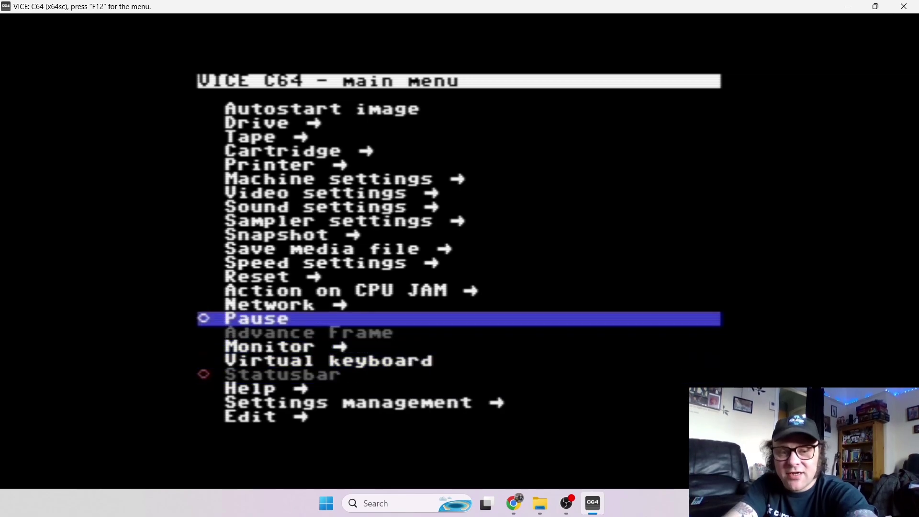
key(Up)
key(Up)
key(Up)
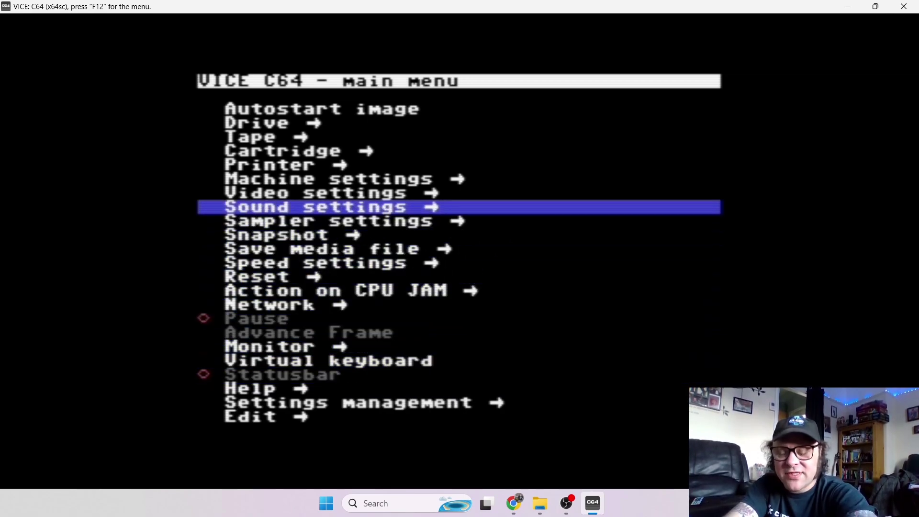
key(Return)
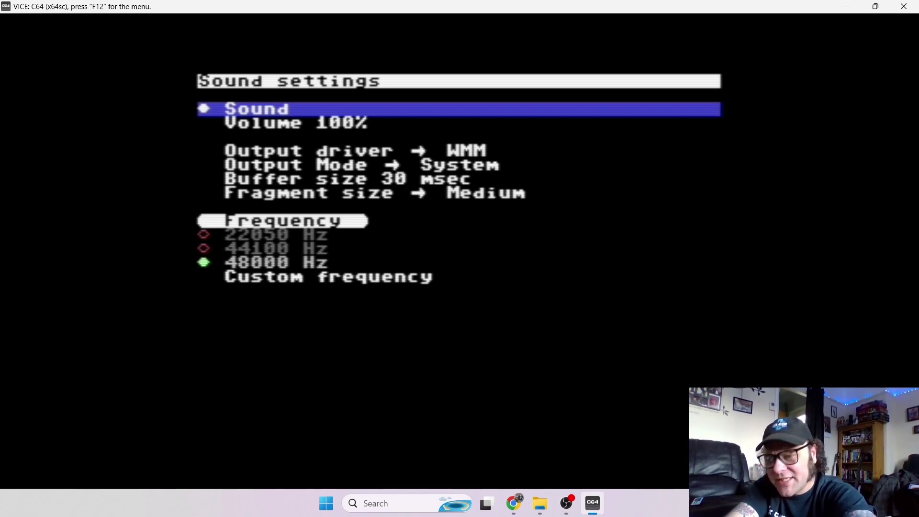
Look through the sound output driver, output mode, buffer size and fragment size options, and return to the game.
key(Down)
key(Down)
key(Down)
key(Down)
key(Down)
key(Down)
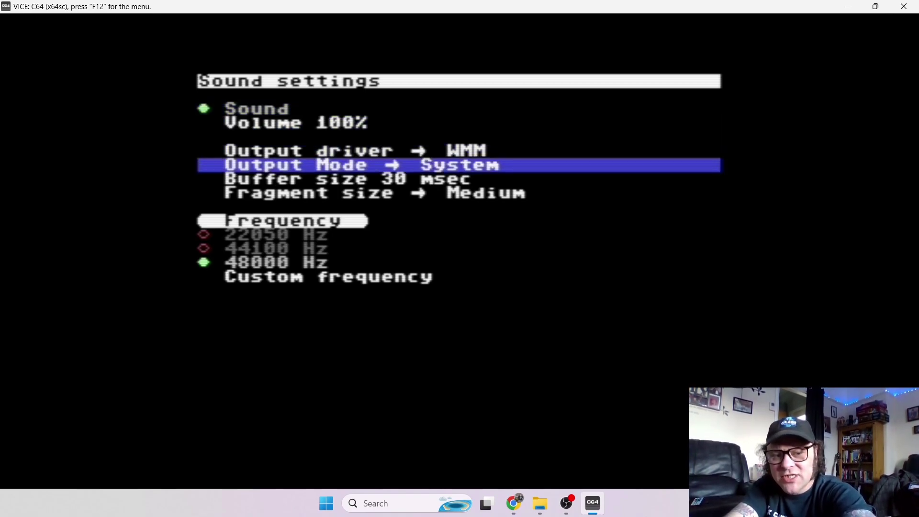
key(Up)
key(Up)
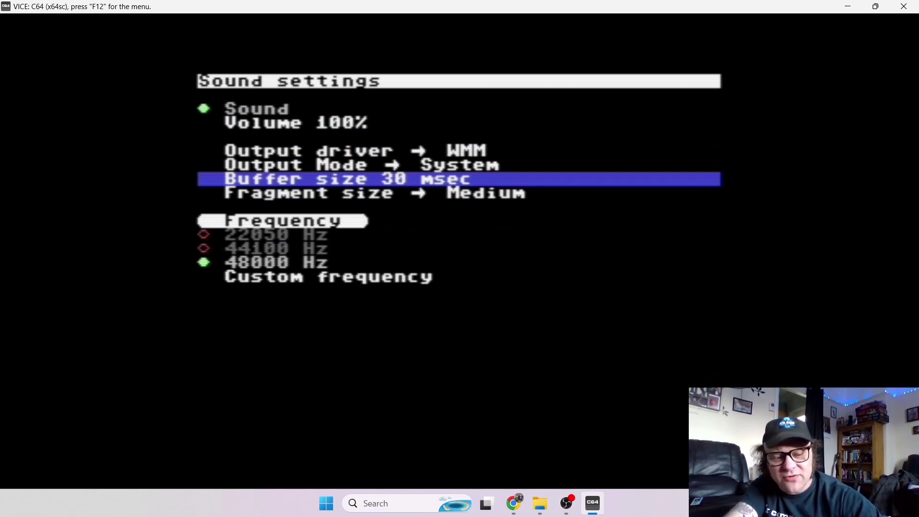
key(F12)
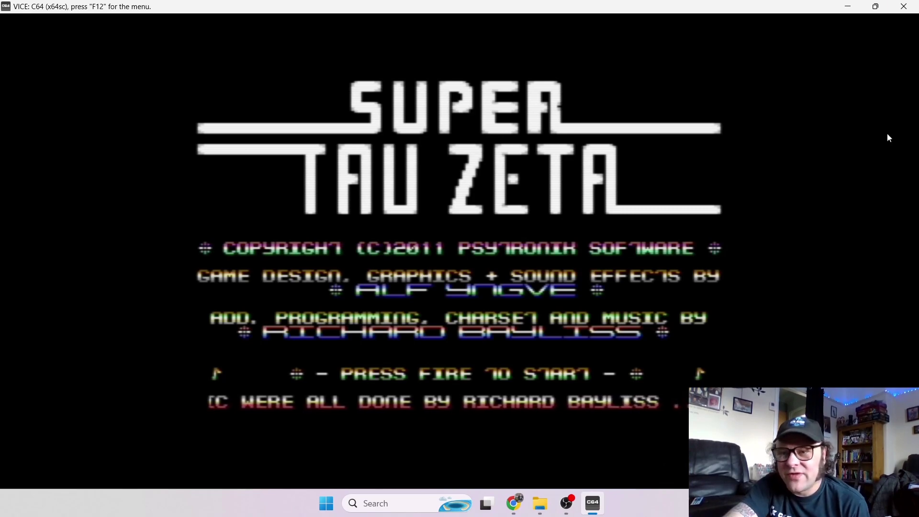
Close the SDL2 emulator and the SDL2VICE-3.7-win64 folder window.
click(915, 6)
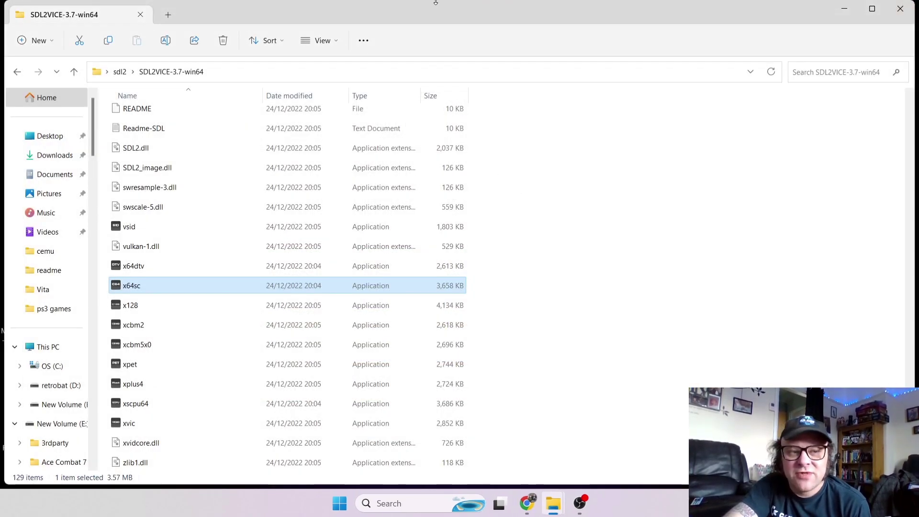
drag(430, 20, 402, 213)
click(872, 204)
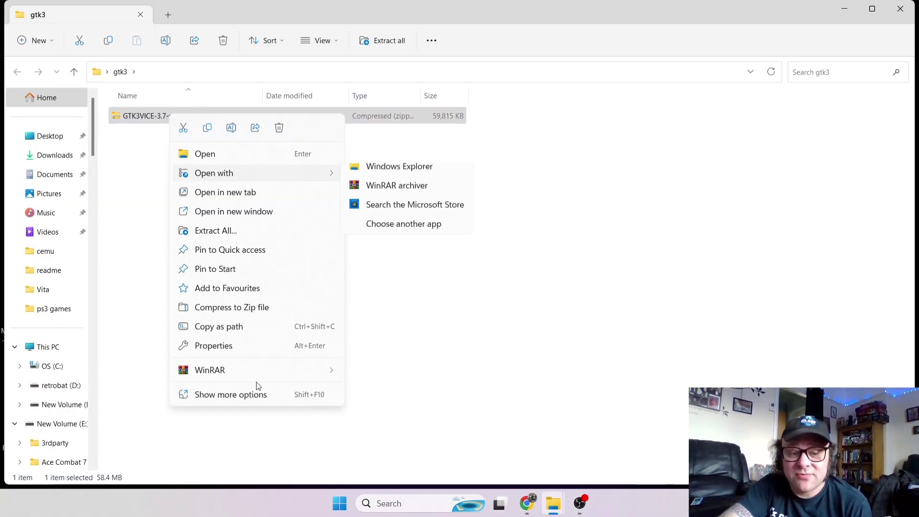
Extract the GTK3VICE-3.7-win64 (2) archive directly into the gtk3 folder with WinRAR and open the extracted folder.
mouse_move(293, 373)
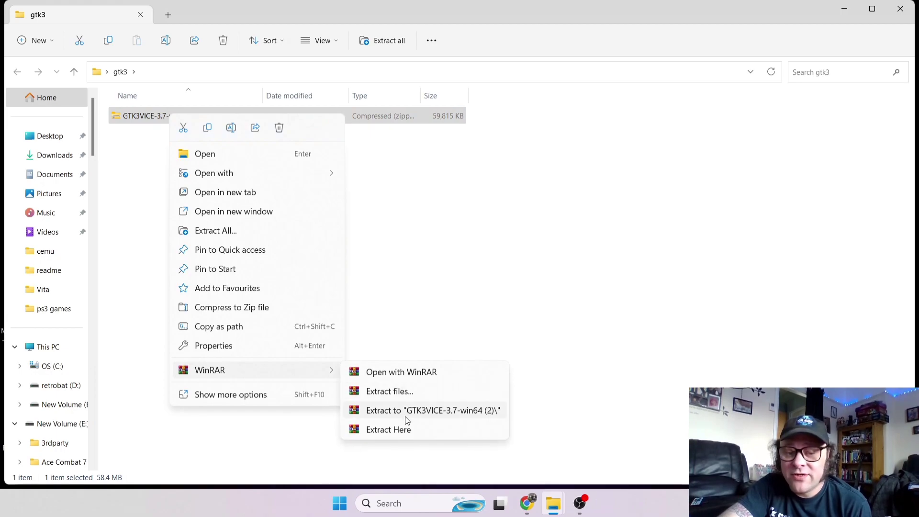
click(406, 429)
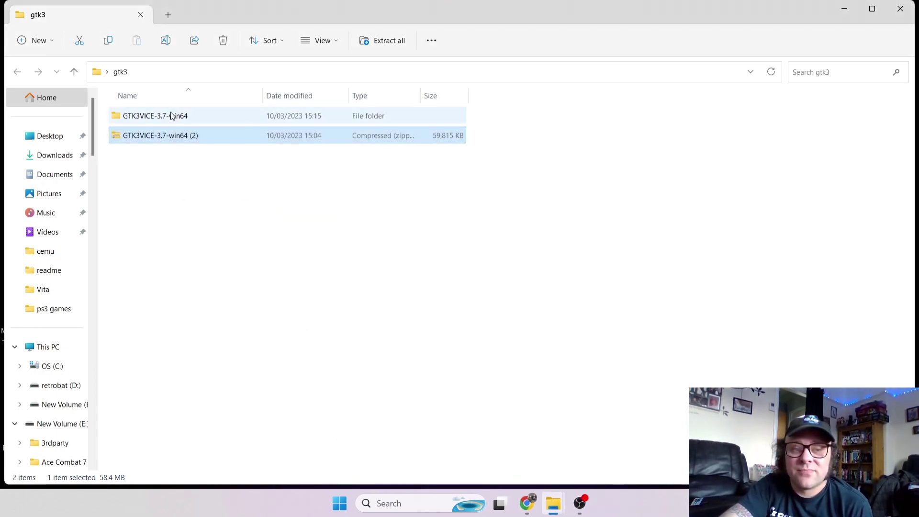
double_click(173, 120)
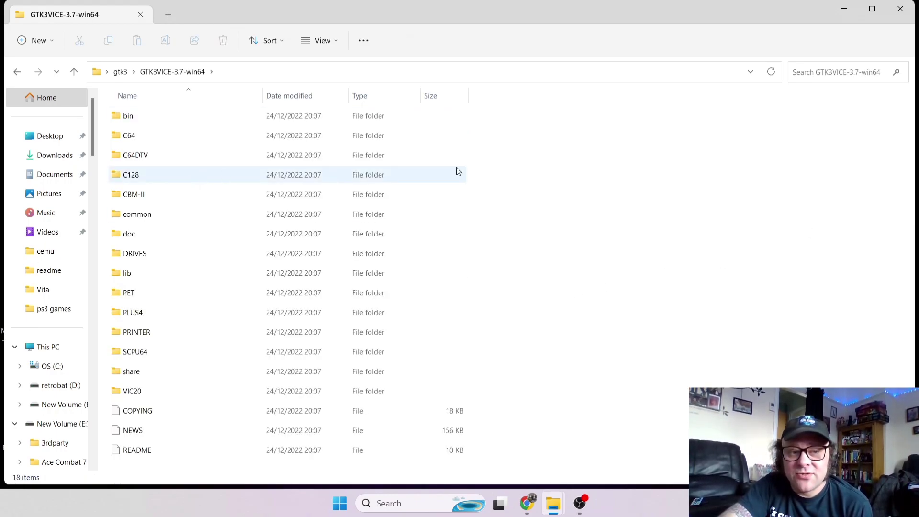
Launch x64sc from the bin folder of the GTK3 build and maximize the emulator window.
double_click(164, 120)
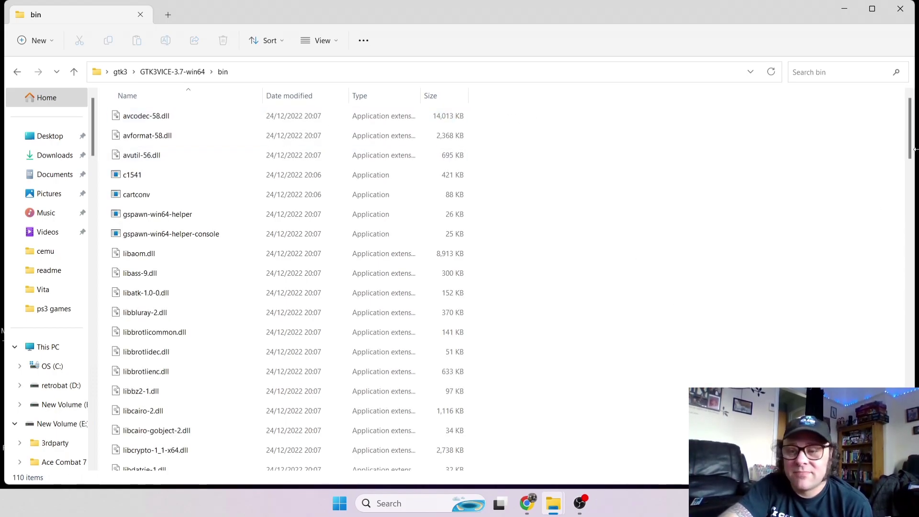
drag(912, 141, 899, 216)
scroll(916, 329, down, 12)
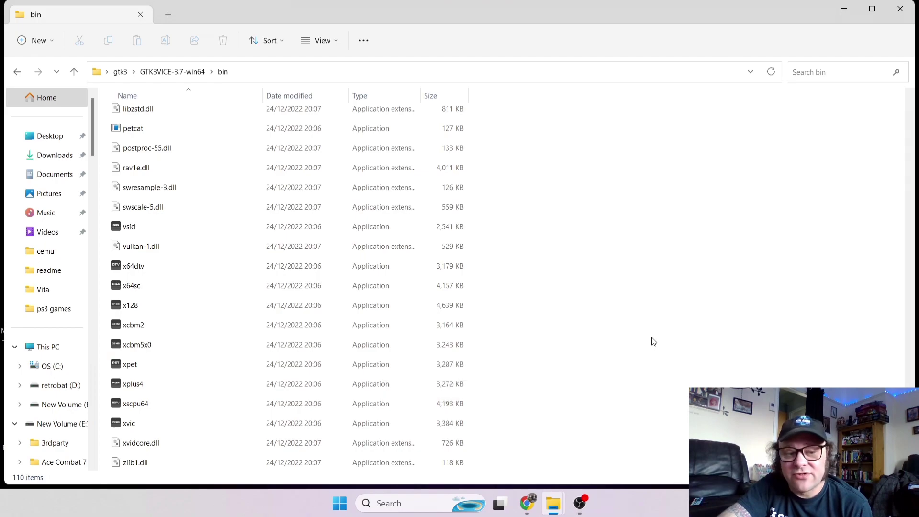
double_click(166, 286)
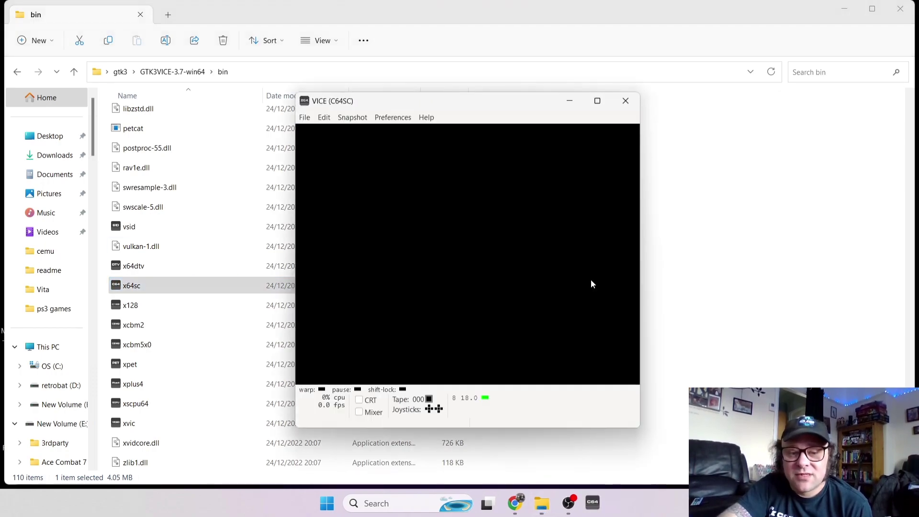
click(595, 103)
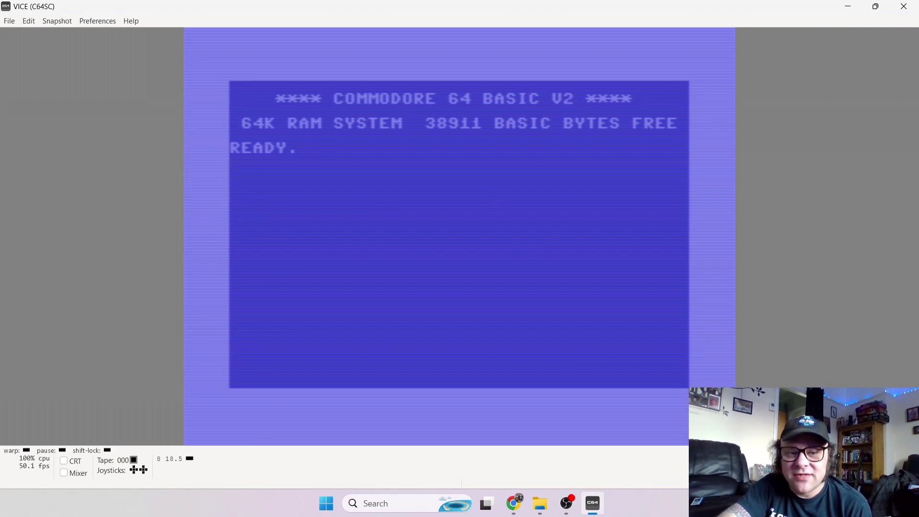
Attach 2,000 kung-Fu Maniacs.d64 from RetroBat's roms/c64 folder on the retrobat drive to Drive #8 and accept the software fastload.
click(10, 23)
mouse_move(35, 57)
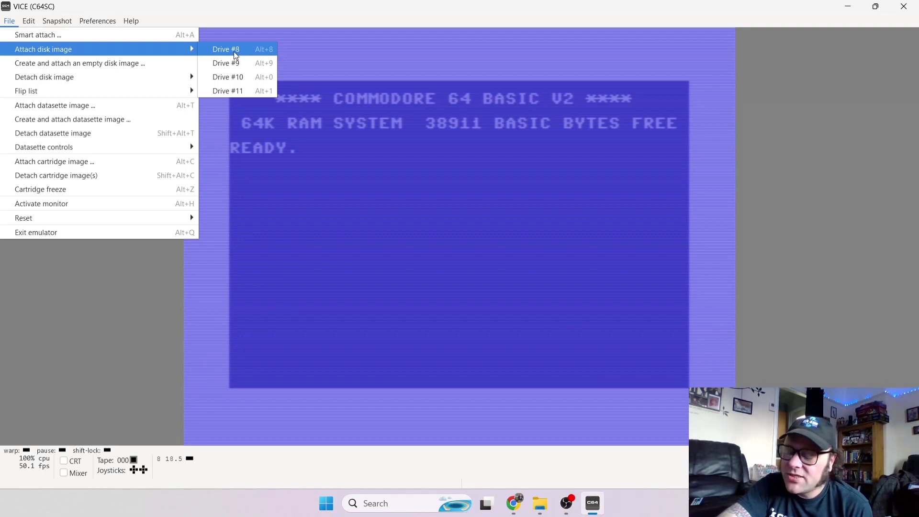
click(262, 49)
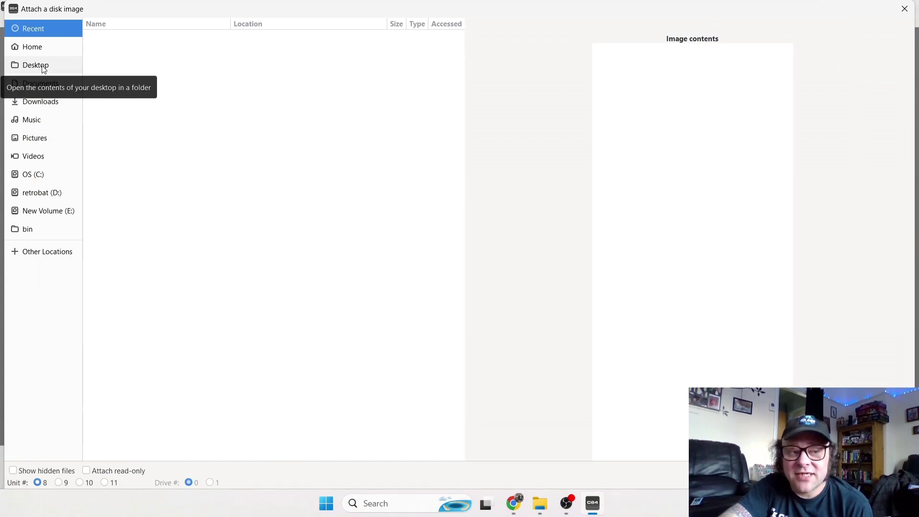
click(56, 192)
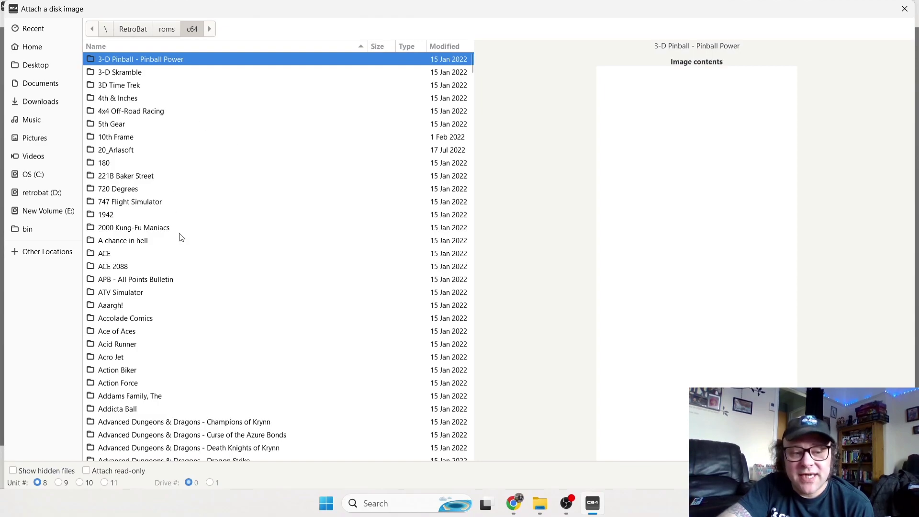
double_click(150, 233)
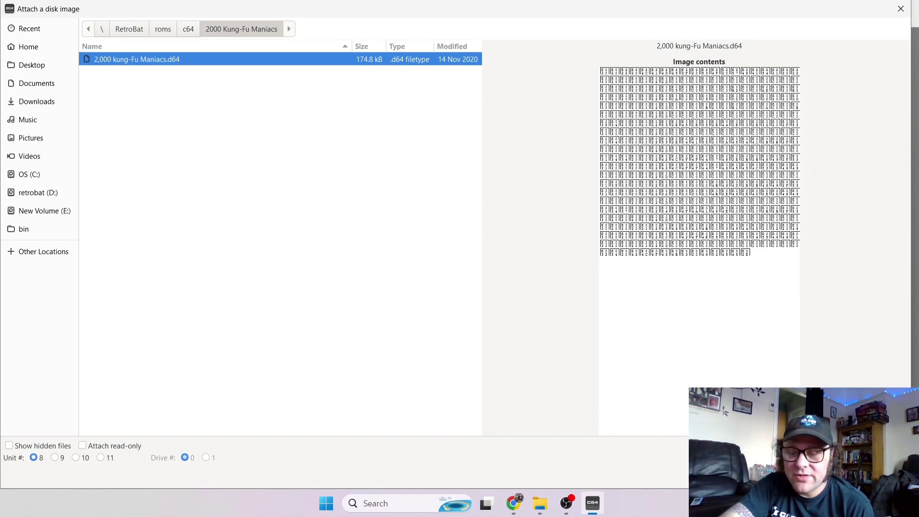
key(Return)
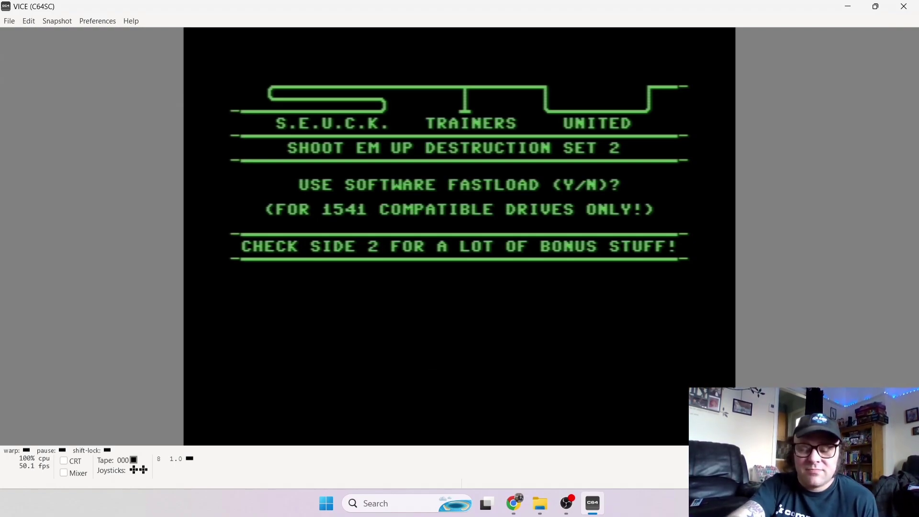
key(y)
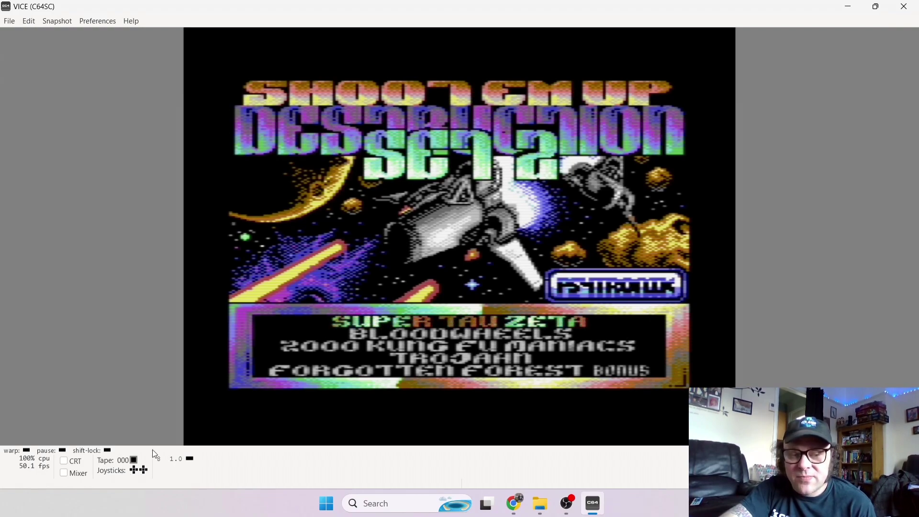
Assign Controller (XBOX 360 For Windows) to Joystick #1 in the joystick settings and close them.
click(125, 476)
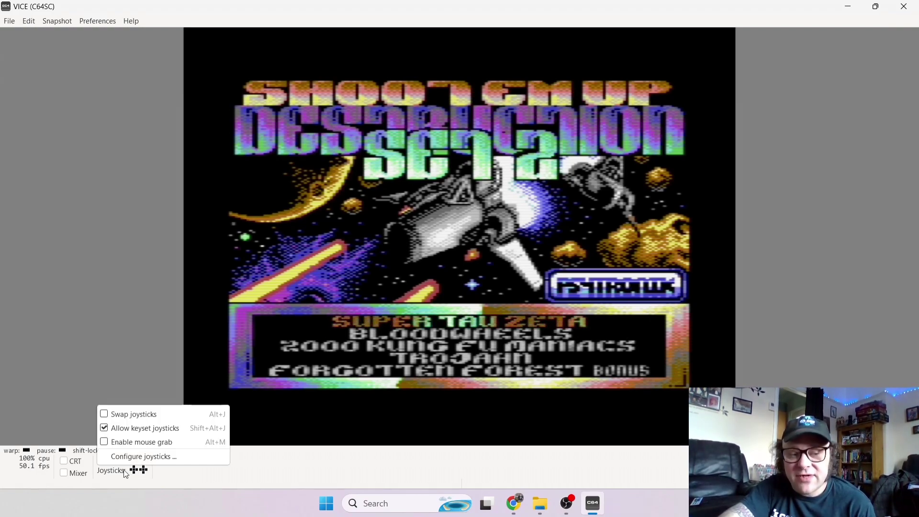
click(171, 458)
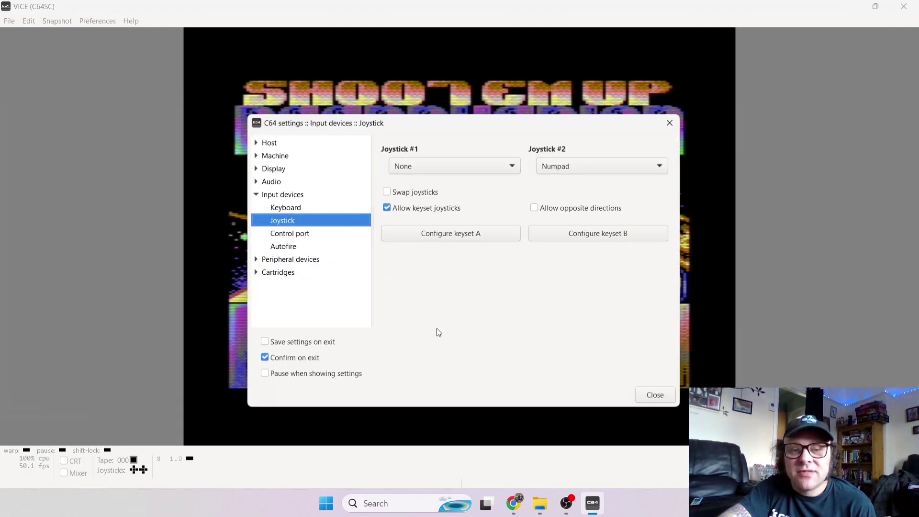
click(489, 166)
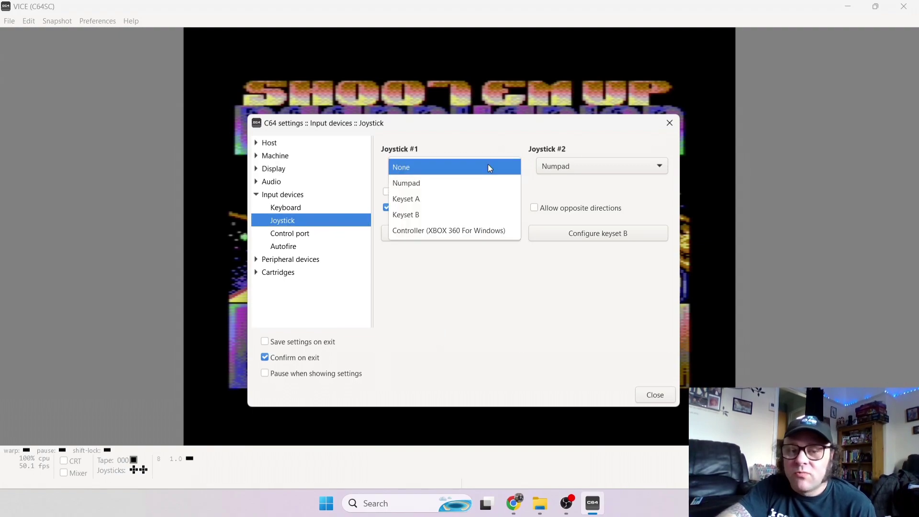
click(495, 237)
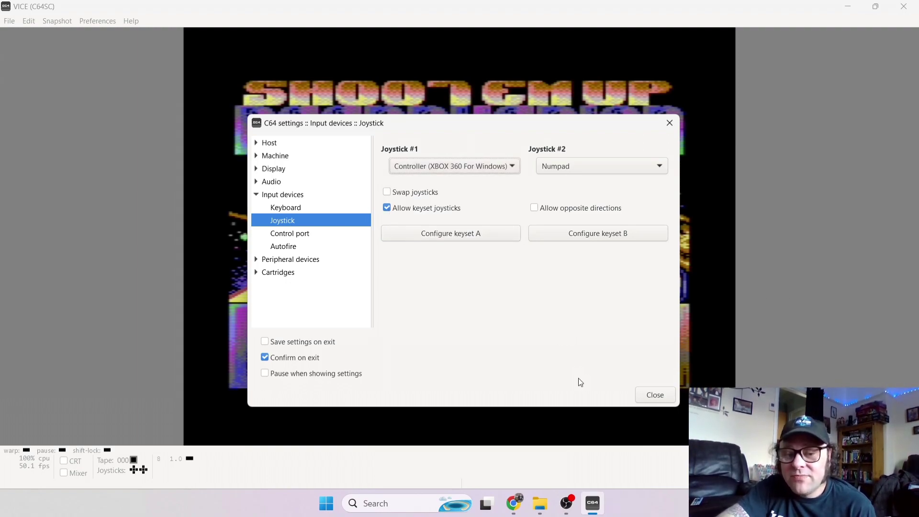
click(654, 396)
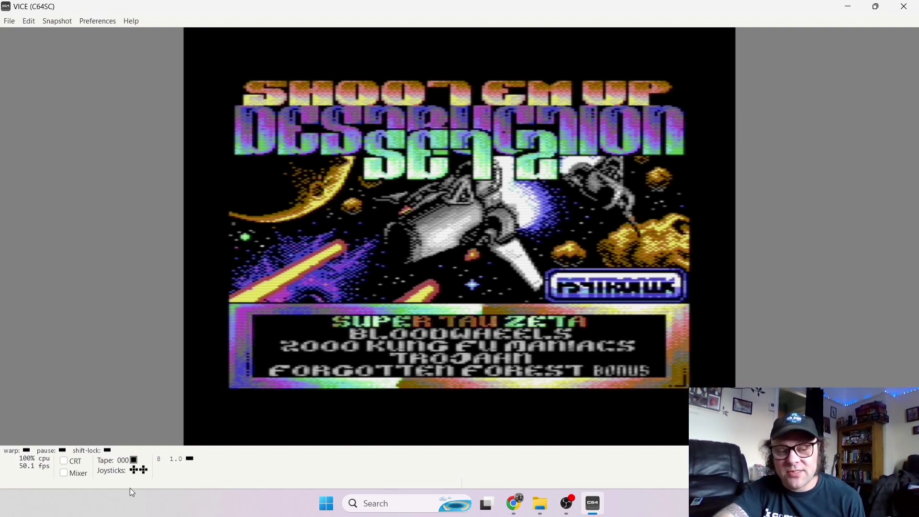
Swap the joysticks, try moving through the Shoot Em Up Destruction Set 2 game list and start Super Tau Zeta.
click(137, 472)
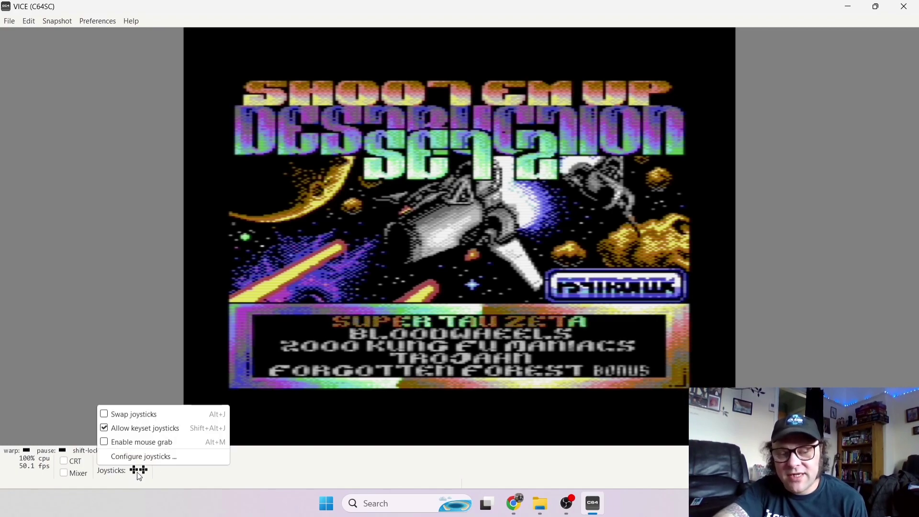
click(168, 419)
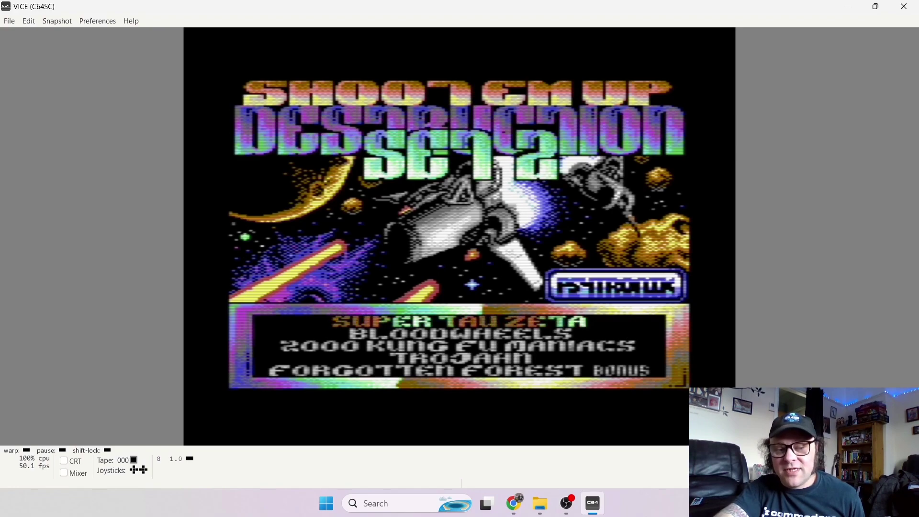
key(Down)
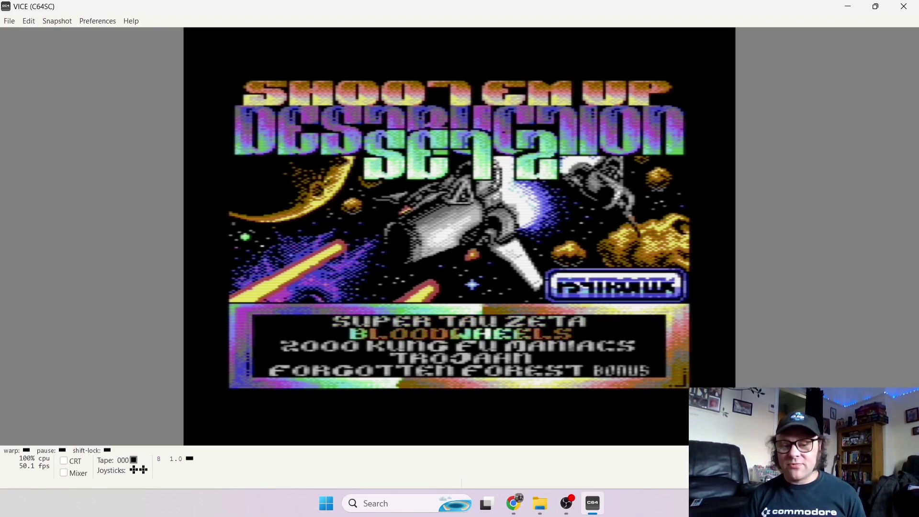
key(Up)
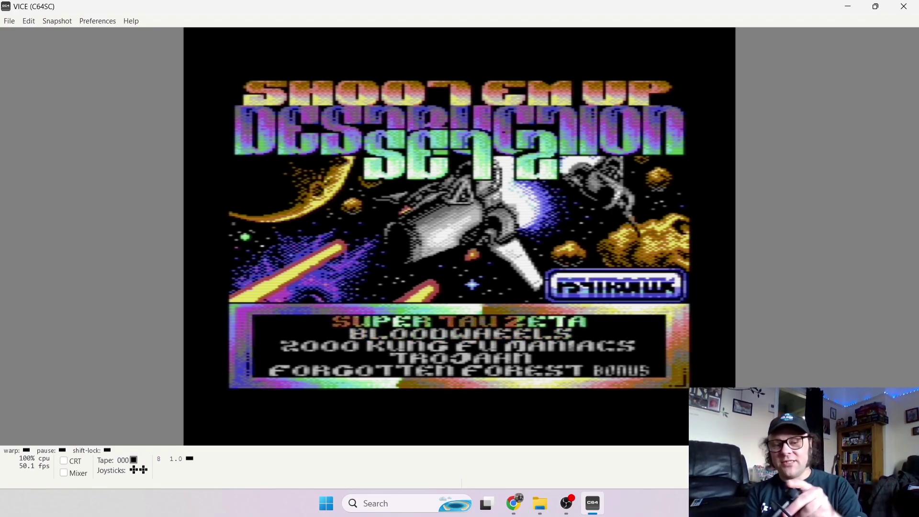
key(Down)
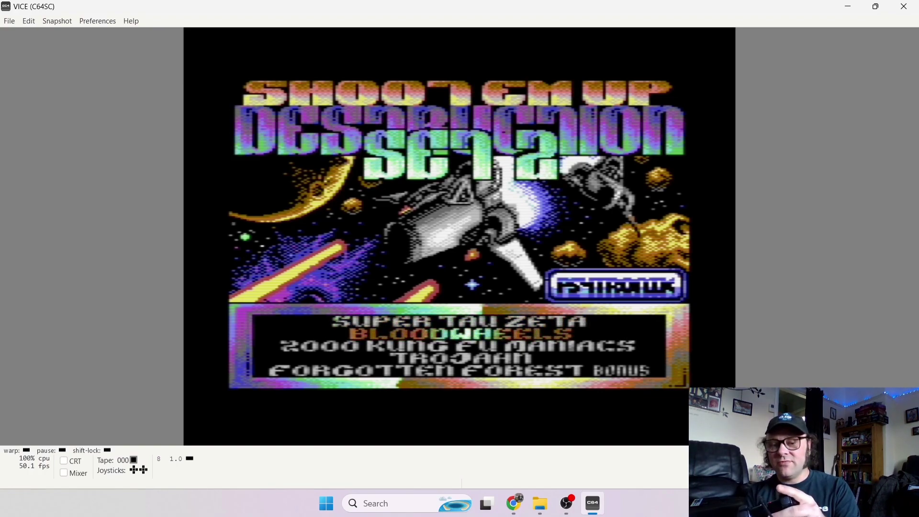
key(space)
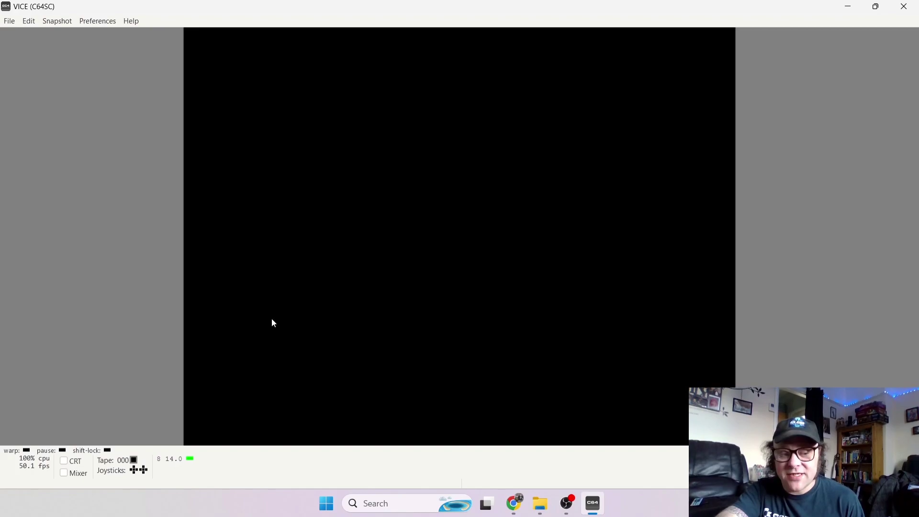
Speed up Super Tau Zeta's loading with temporary warp mode and decline the infinite lives and invulnerability trainers.
click(44, 470)
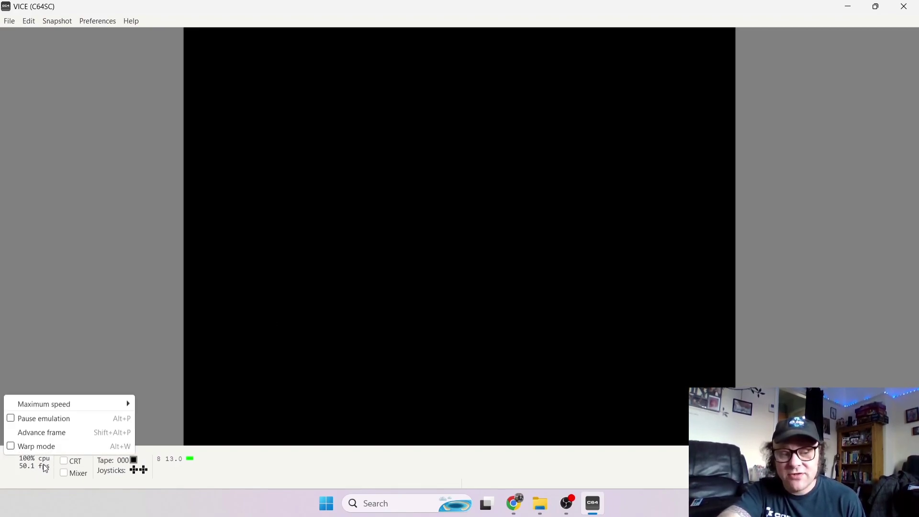
click(91, 446)
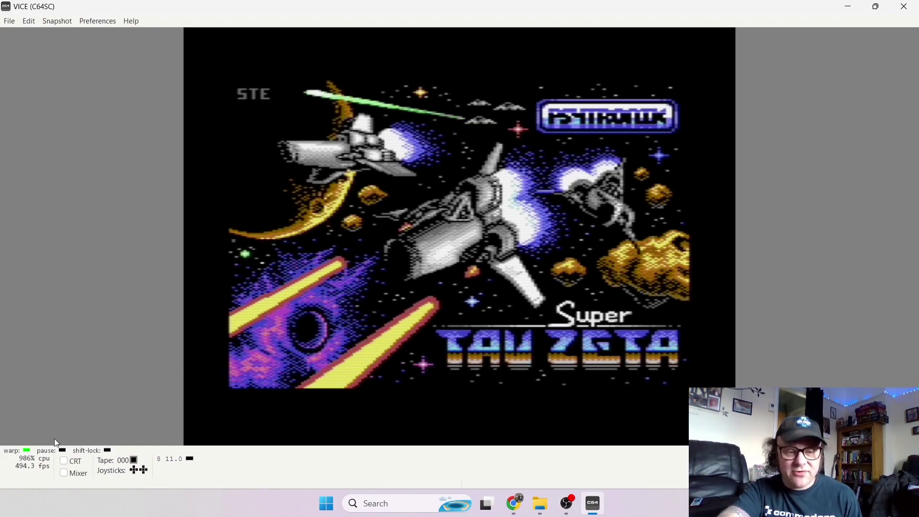
click(48, 469)
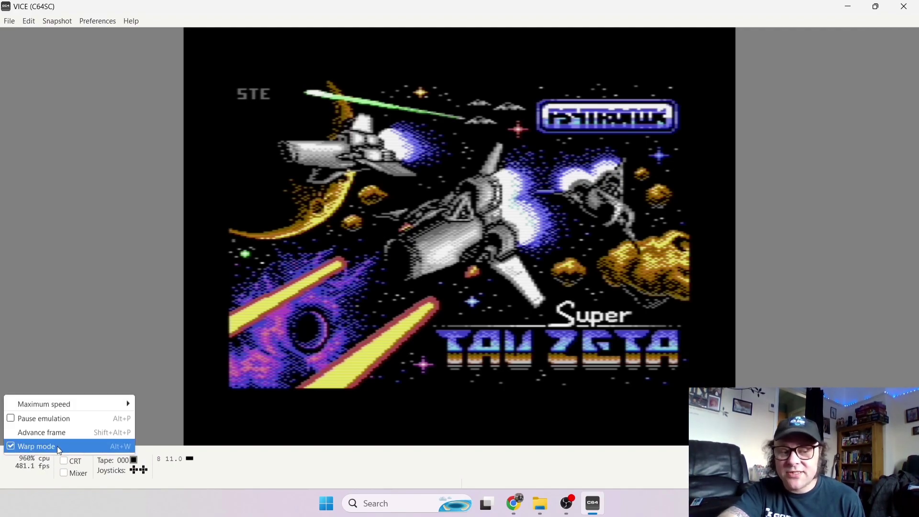
click(56, 447)
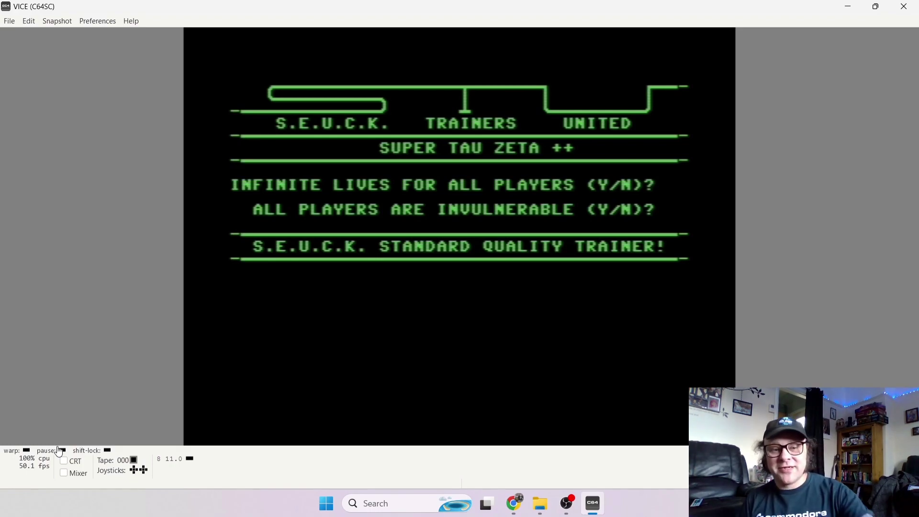
key(n)
key(n)
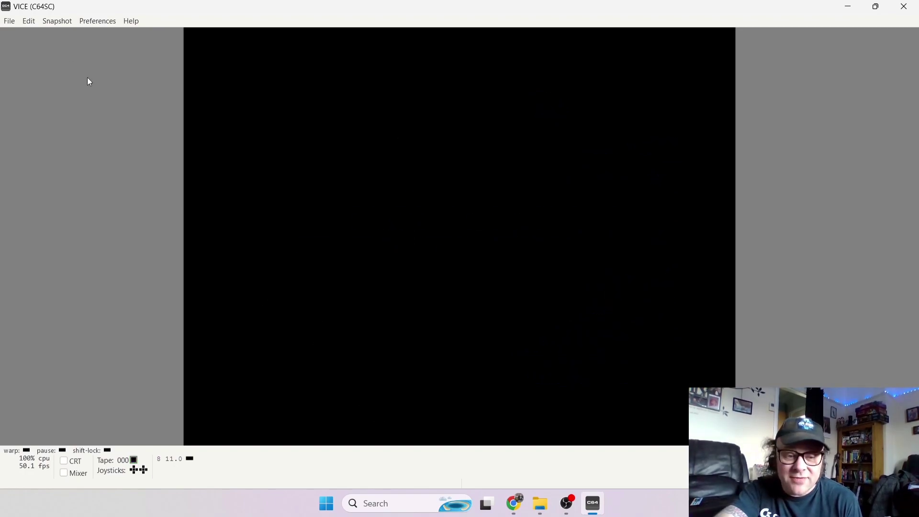
Switch the emulator to fullscreen and return to the windowed view.
click(6, 24)
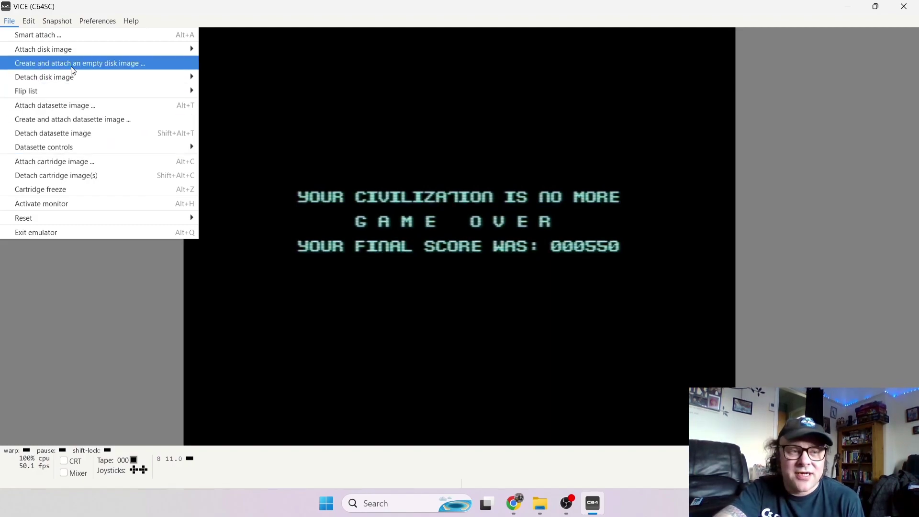
mouse_move(99, 22)
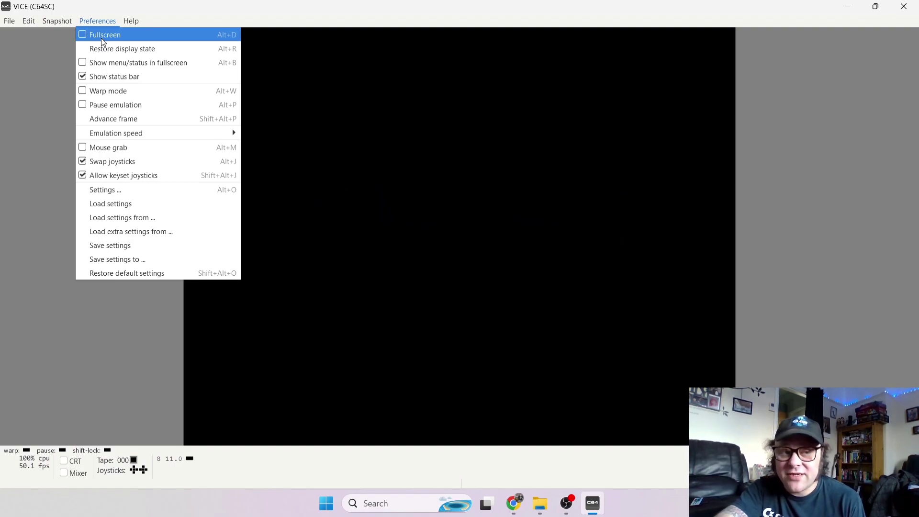
click(102, 36)
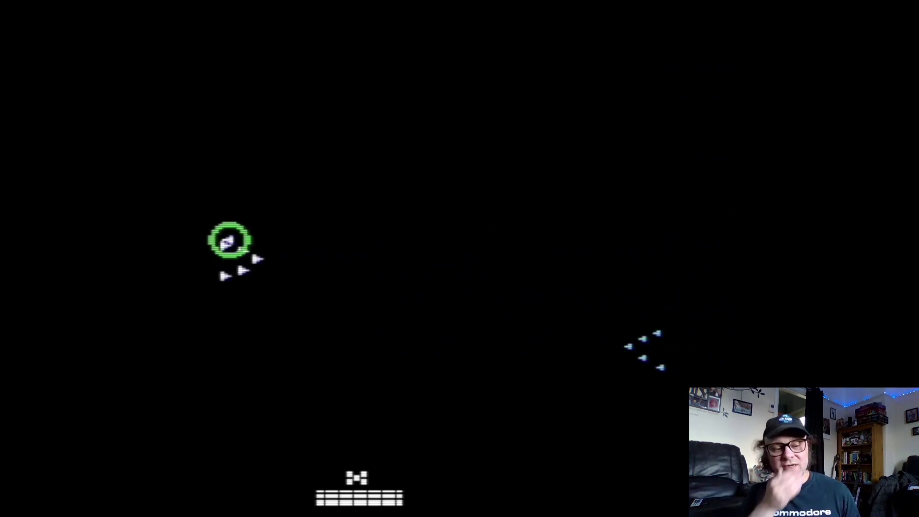
key(alt+d)
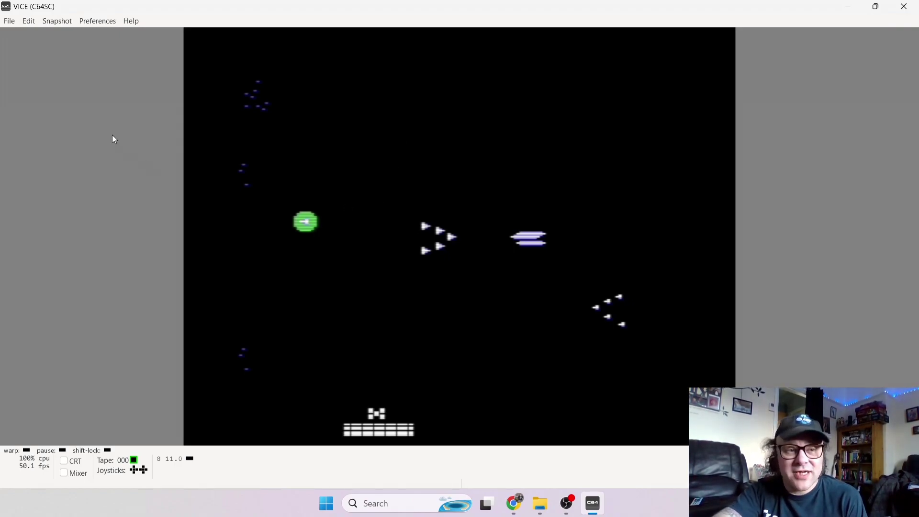
Examine the C64 machine model options, including the VIC-II, SID, CIA and KERNAL choices, and close the settings.
click(97, 22)
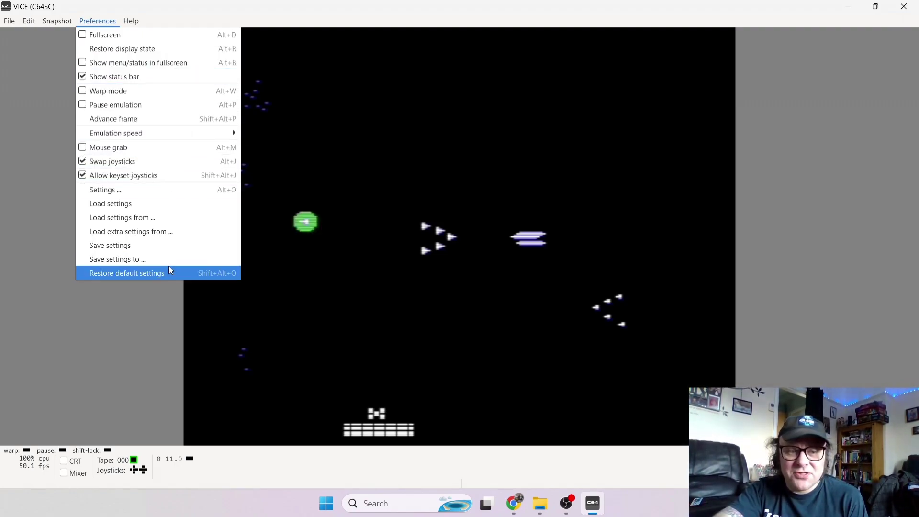
click(137, 190)
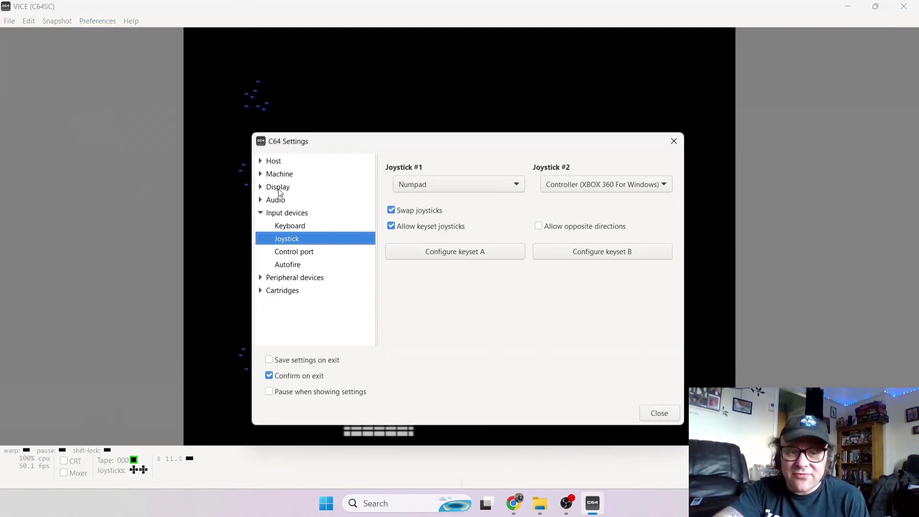
click(275, 177)
click(262, 175)
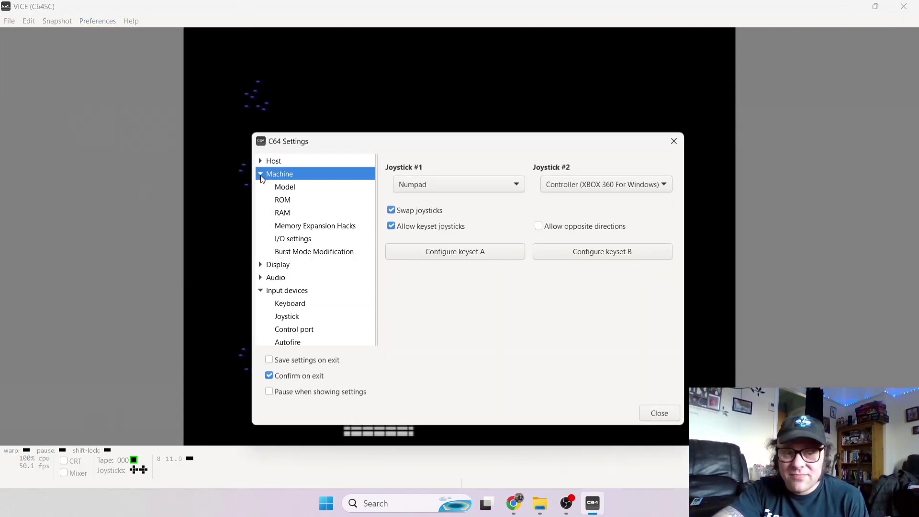
click(289, 198)
click(295, 188)
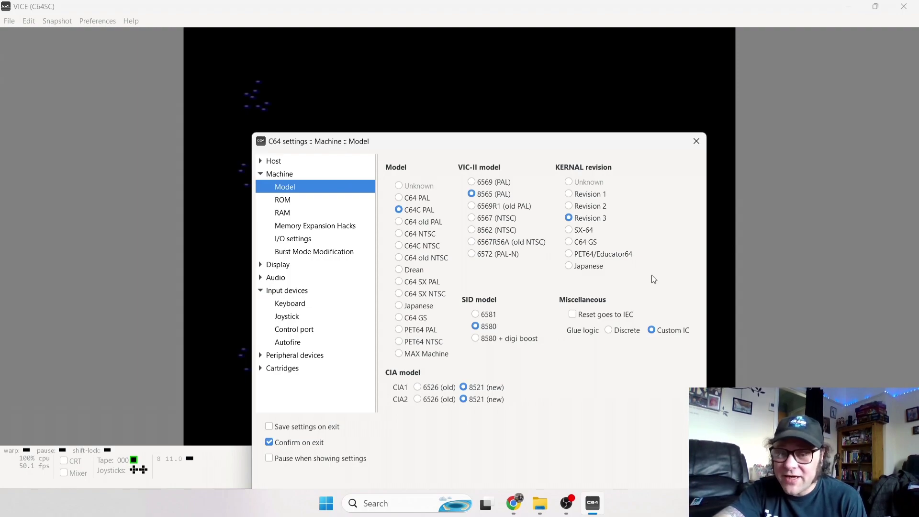
click(694, 141)
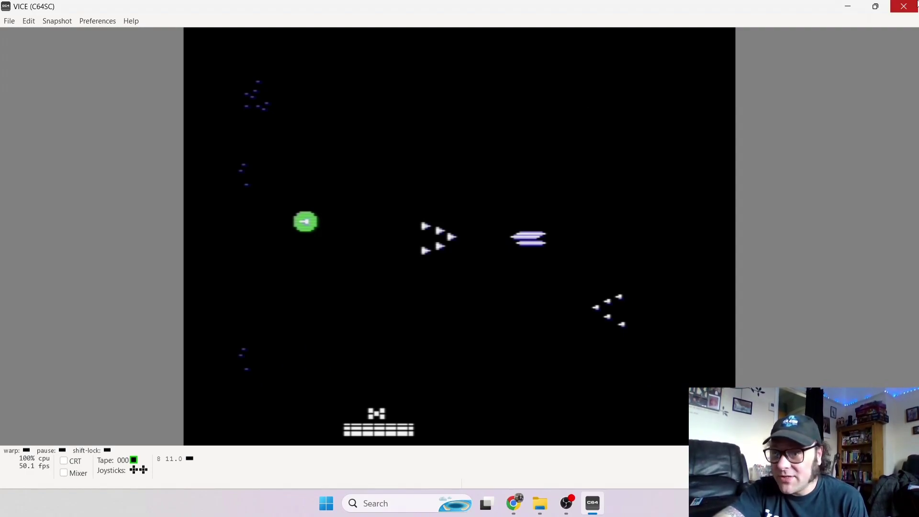
Exit the emulator and switch to the Chrome window with the VICE SourceForge page, maximizing it.
click(916, 5)
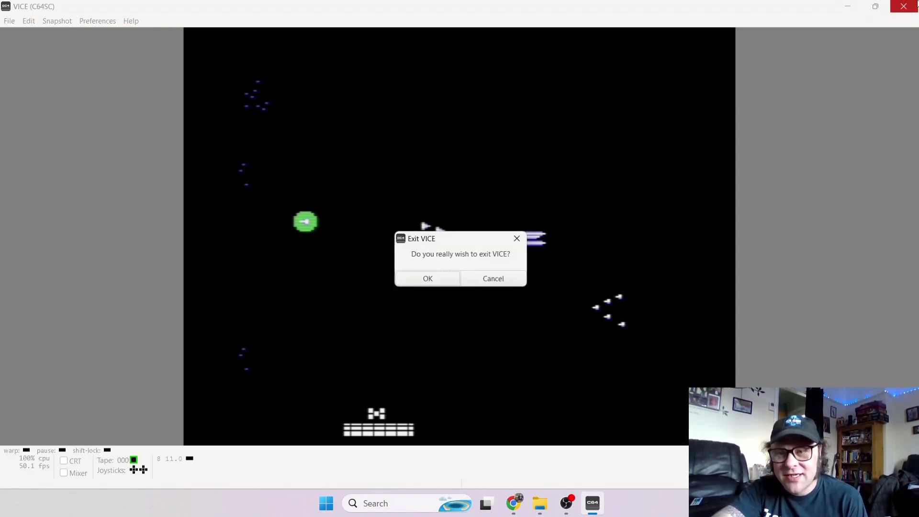
click(453, 279)
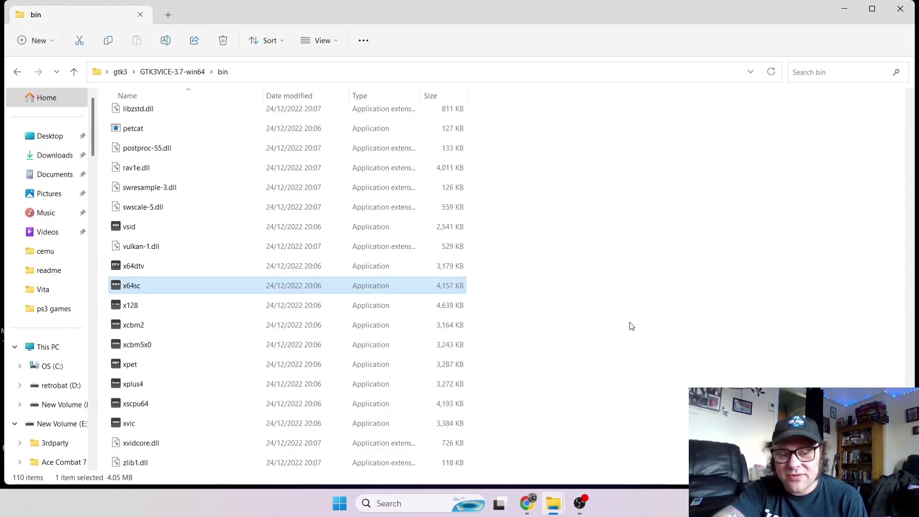
click(525, 503)
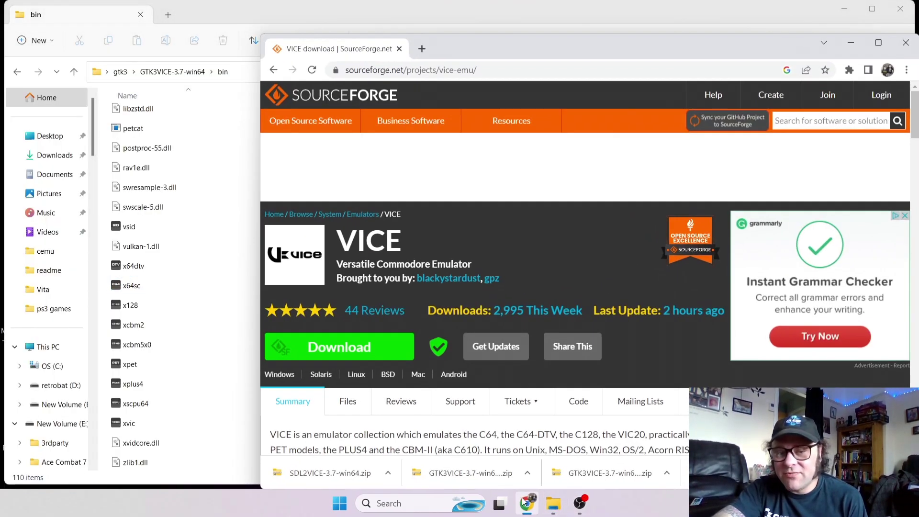
double_click(579, 47)
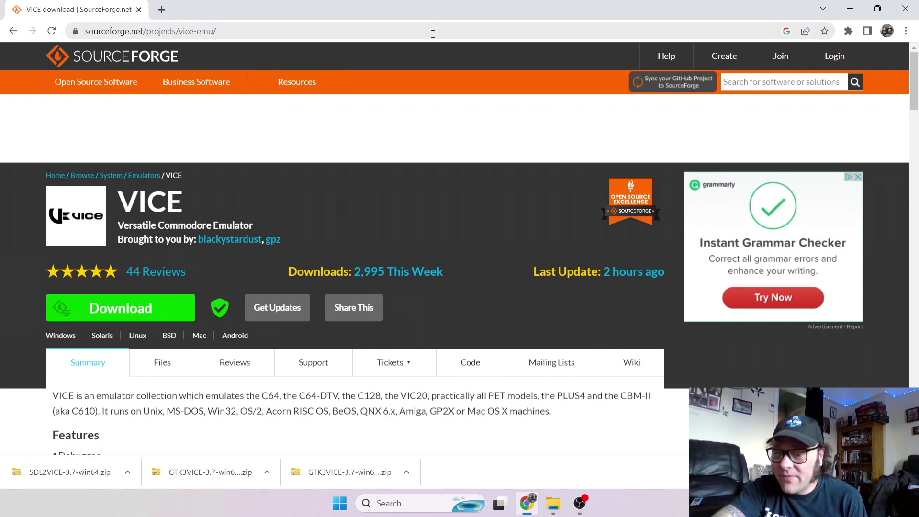
Go to google.com and search for csdb.
click(433, 34)
text(google.com)
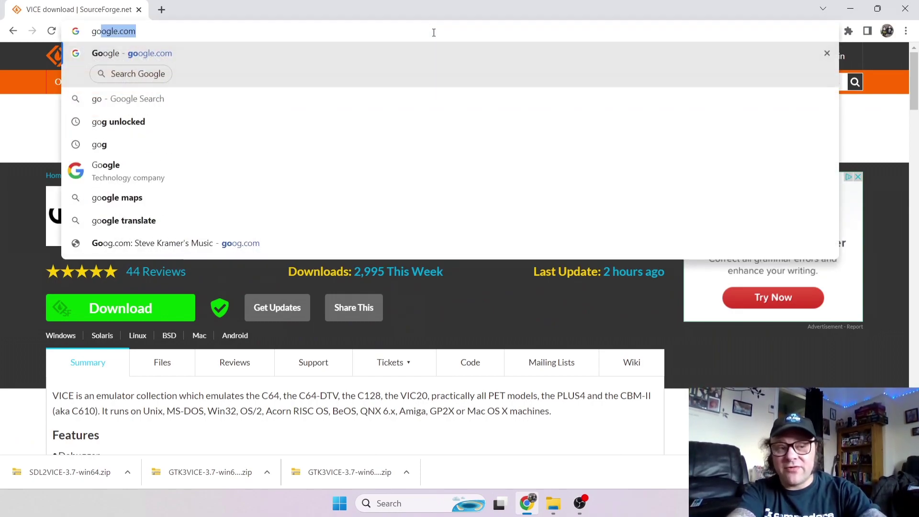
key(Return)
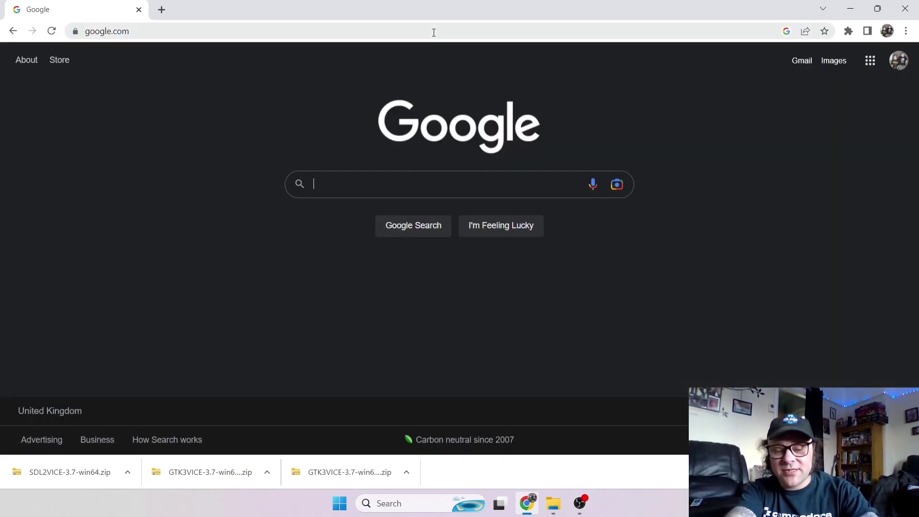
text(css)
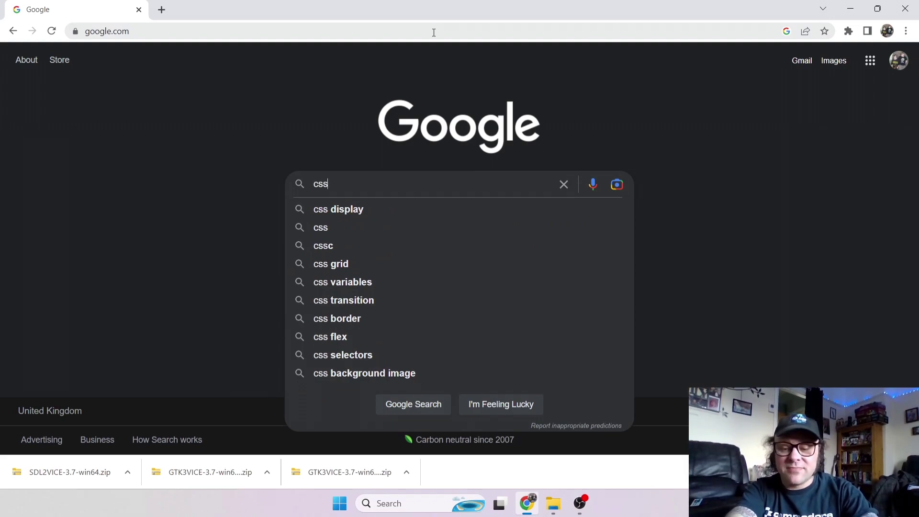
key(BackSpace)
text(db)
key(Return)
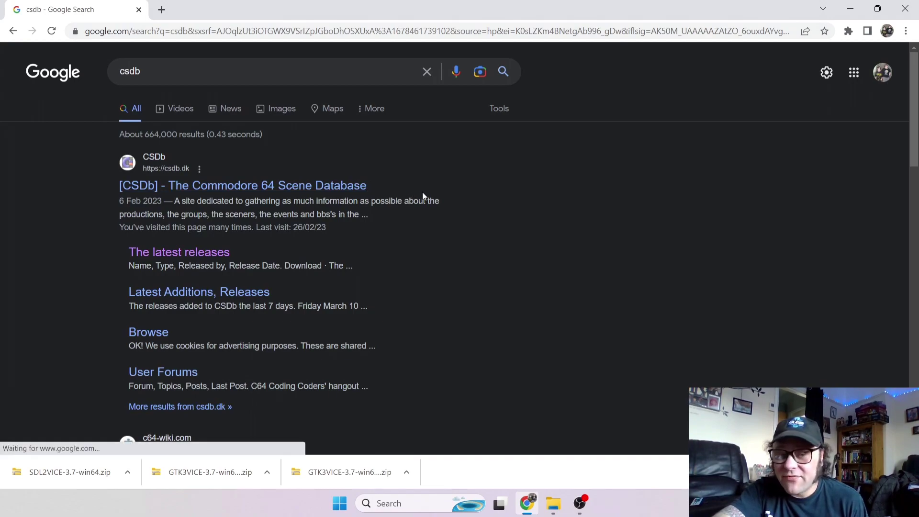
Open the CSDb Commodore 64 Scene Database site and show its full list of latest releases, dismissing the ad.
click(311, 187)
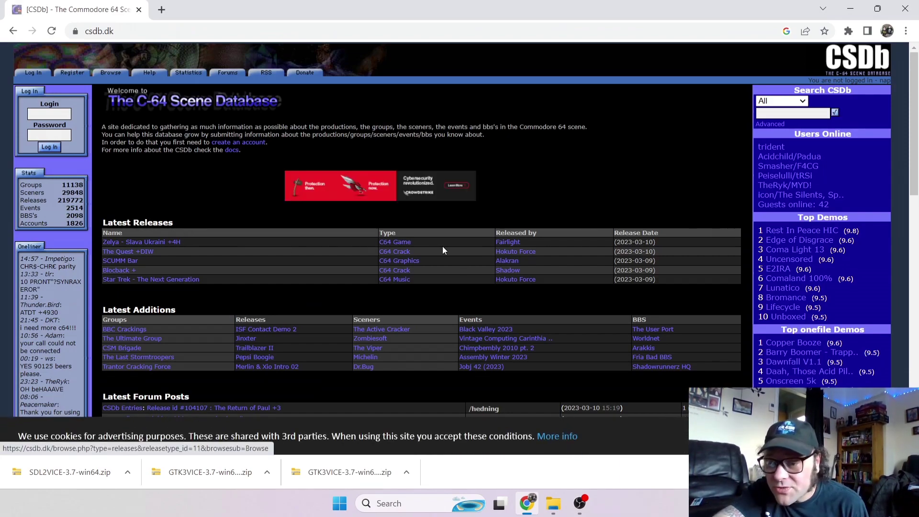
click(161, 225)
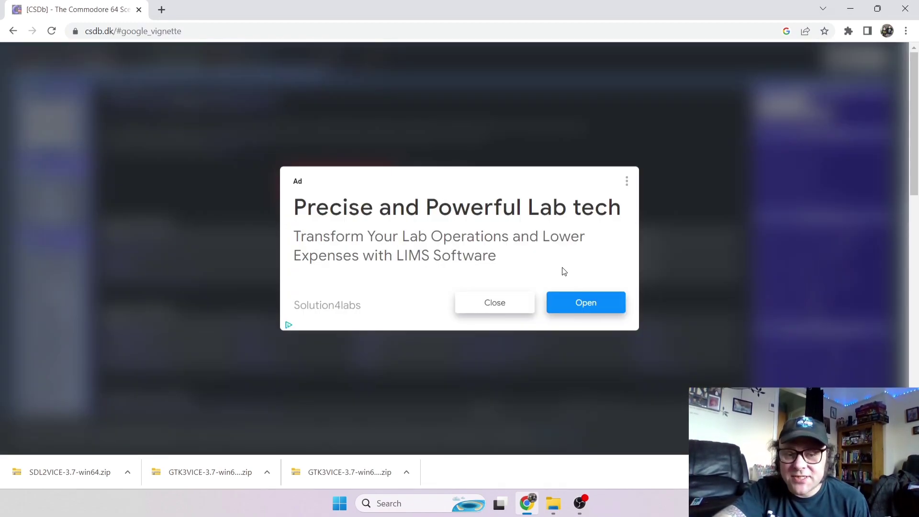
click(496, 303)
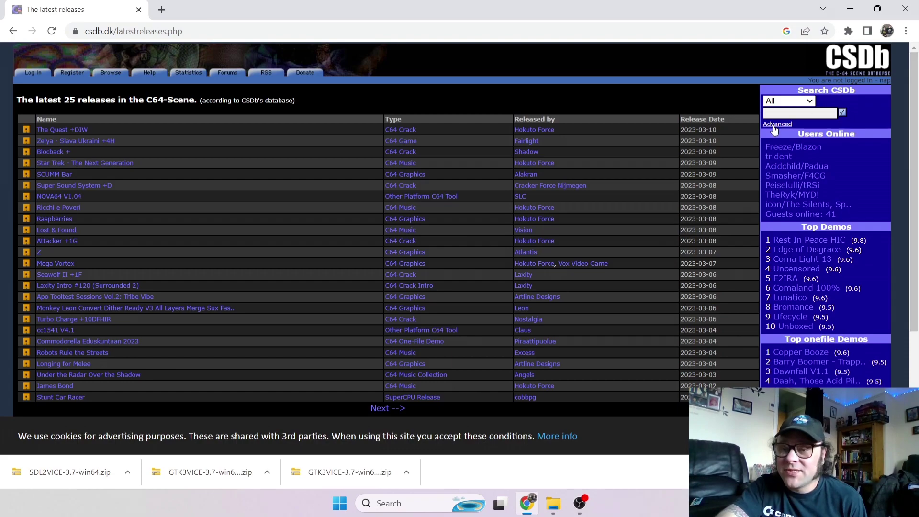
Search CSDb for "polar bear in space" across all categories.
click(783, 113)
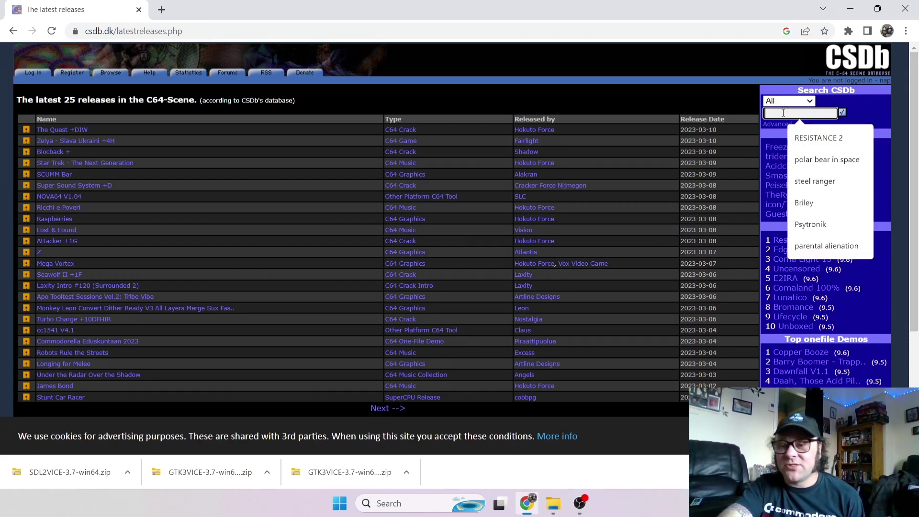
click(810, 158)
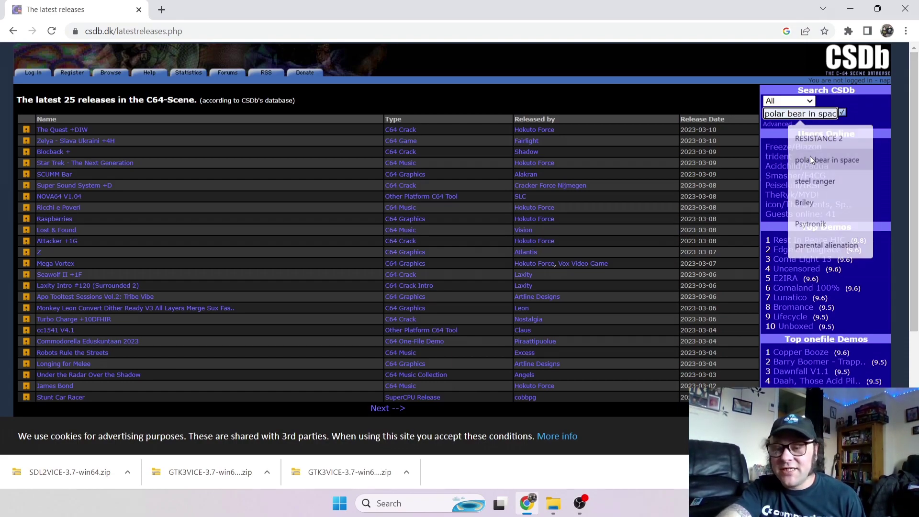
click(842, 113)
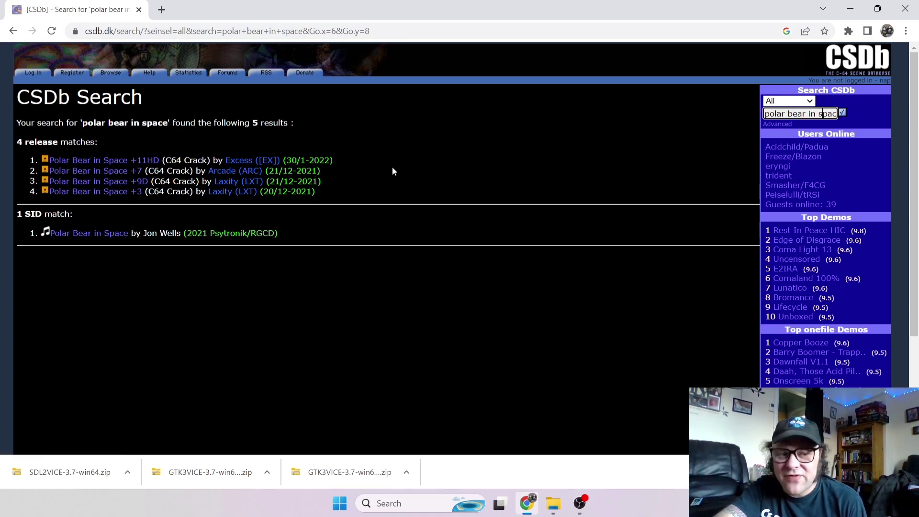
Open the Polar Bear in Space +11HD release by Excess and download its .d64 disk image.
click(125, 164)
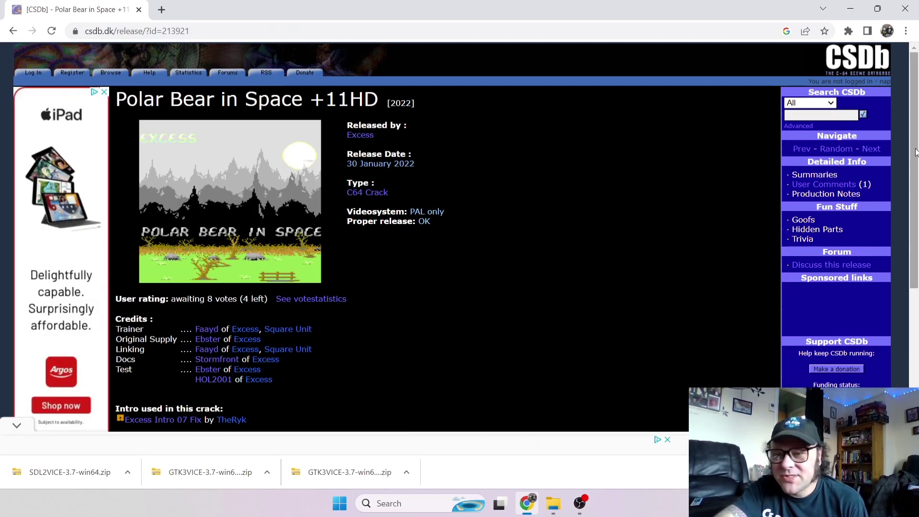
scroll(322, 244, down, 3)
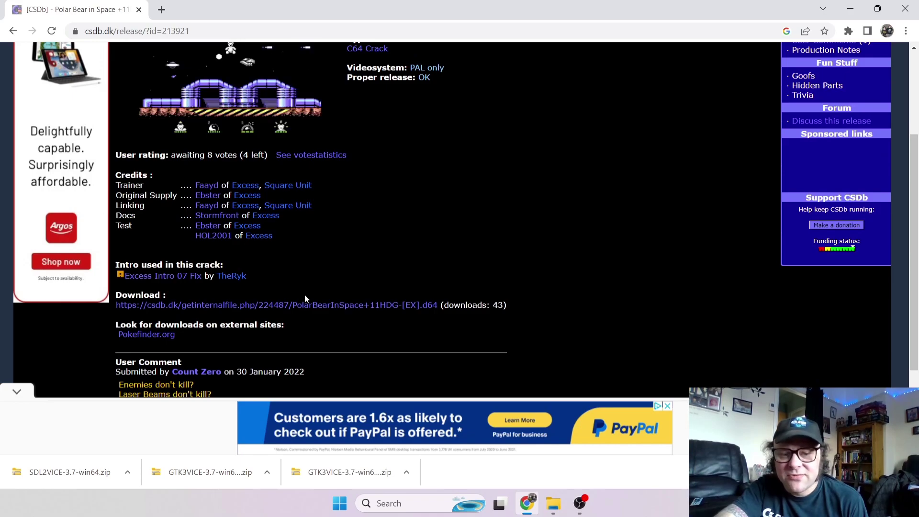
click(308, 306)
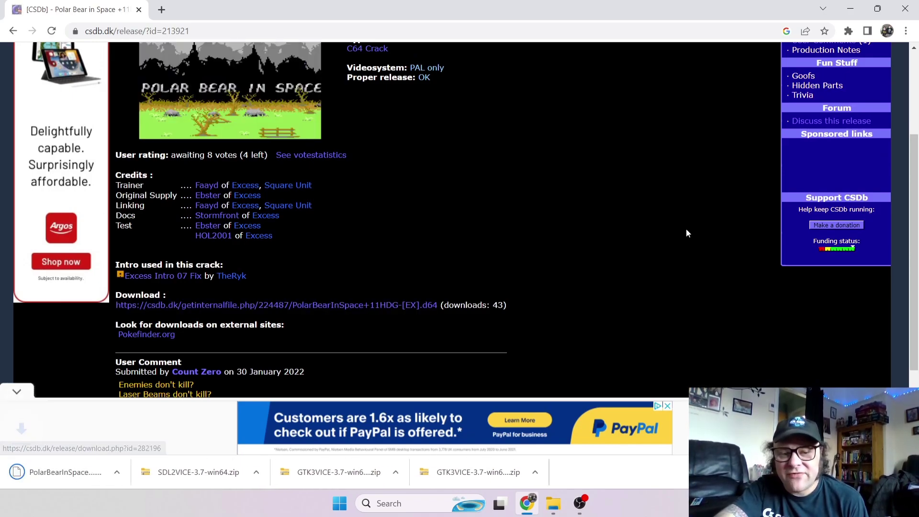
Shrink the browser window, minimize the bin folder window and copy the downloaded Polar Bear in Space disk image onto the desktop.
double_click(582, 4)
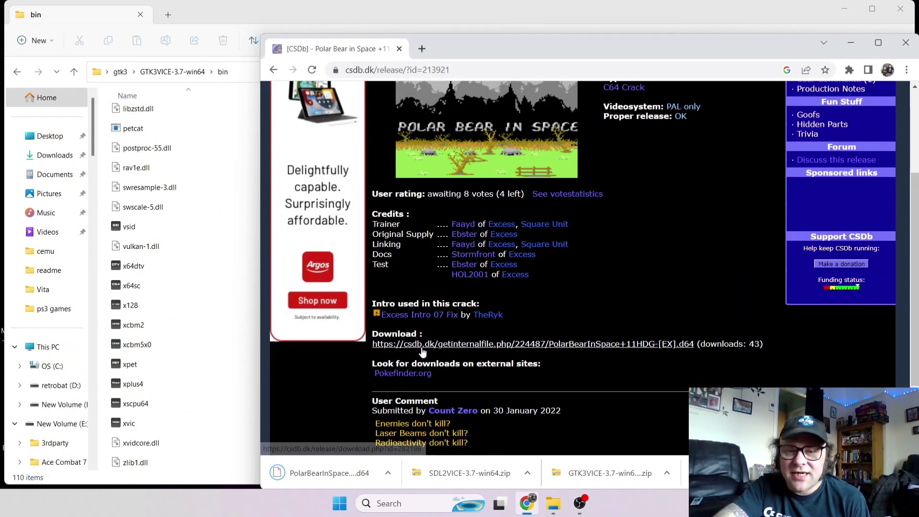
click(848, 9)
drag(335, 471, 168, 286)
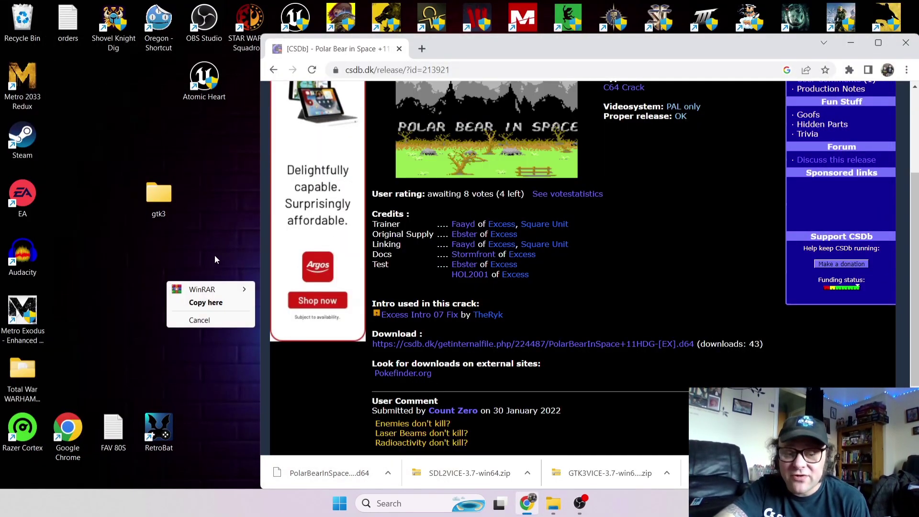
click(186, 239)
drag(312, 473, 165, 330)
click(234, 207)
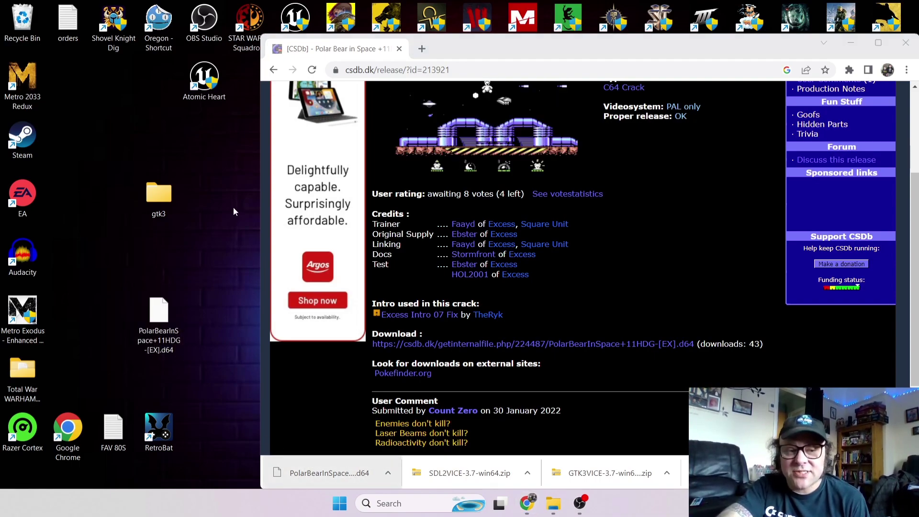
Open the bin folder of GTK3VICE-3.7-win64 inside the desktop's gtk3 folder and launch x64sc.
double_click(153, 195)
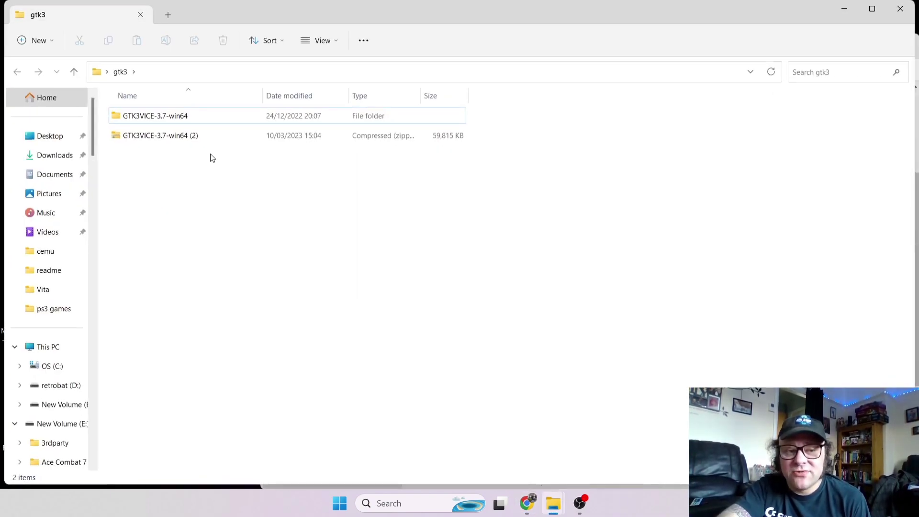
double_click(179, 117)
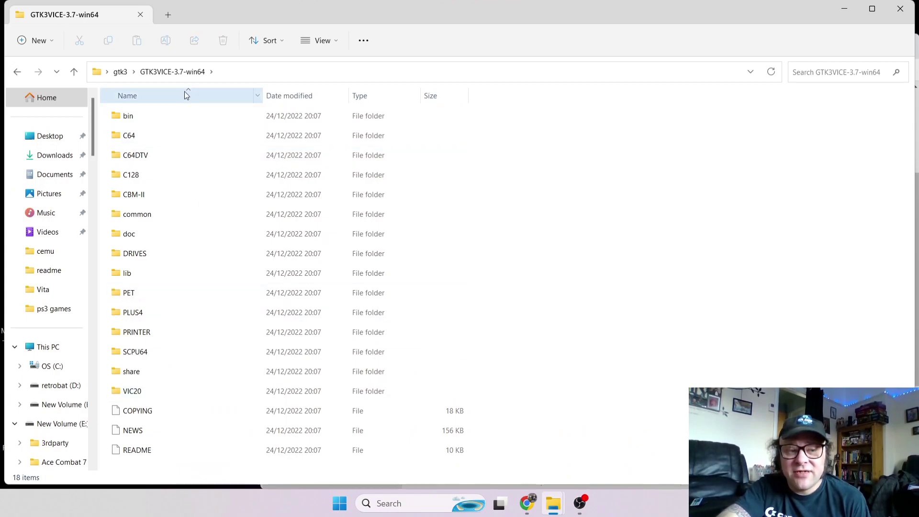
double_click(192, 116)
drag(913, 136, 913, 459)
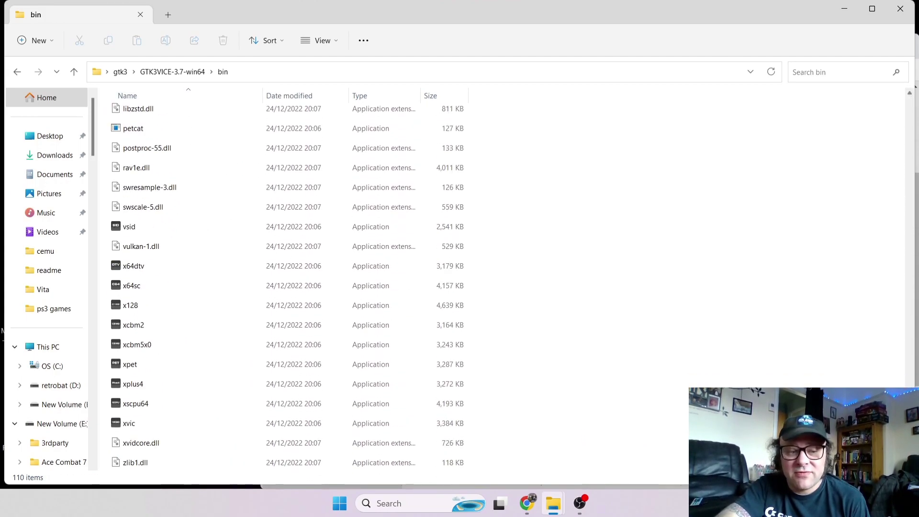
double_click(172, 286)
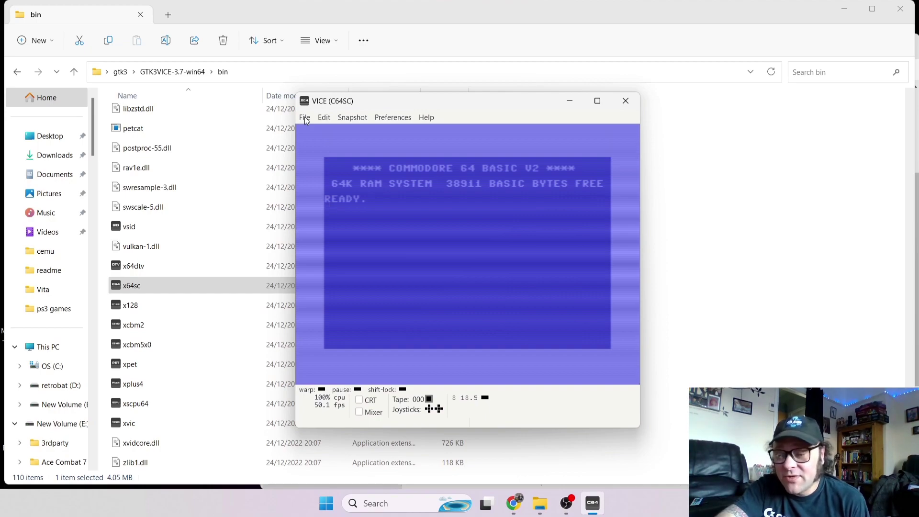
Attach the disk image PolarBearInSpace+11HDG-[EX].d64 from the Desktop to drive 8.
click(304, 117)
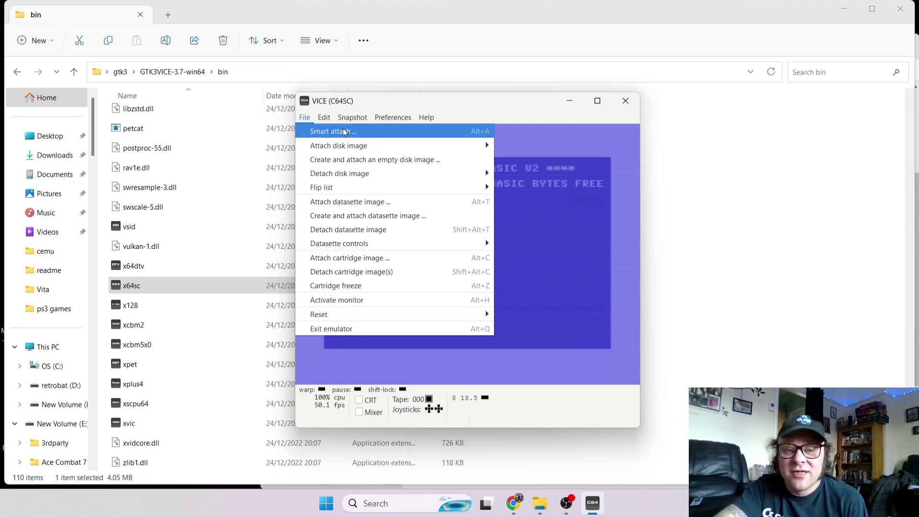
mouse_move(382, 150)
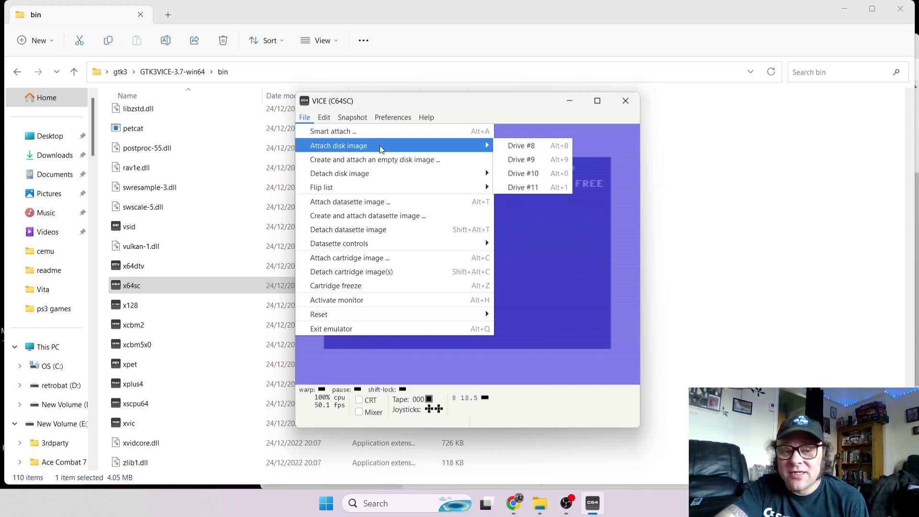
click(545, 146)
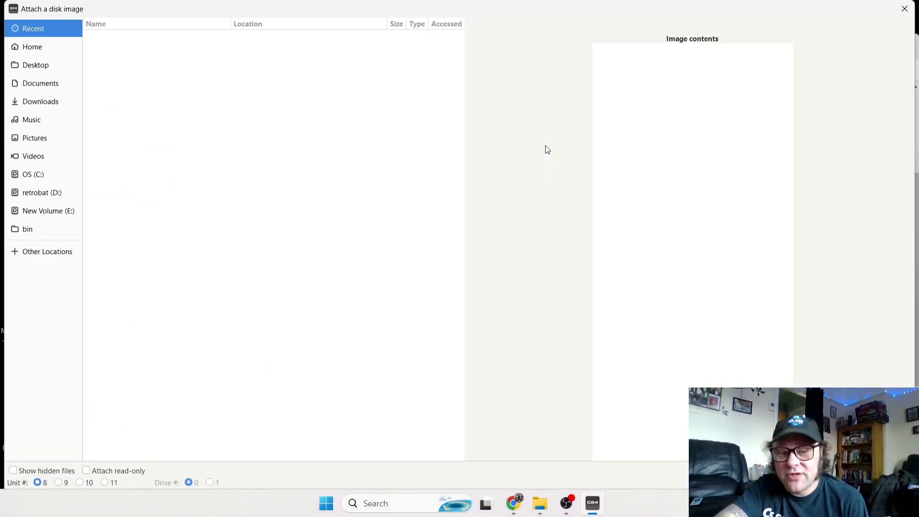
click(50, 68)
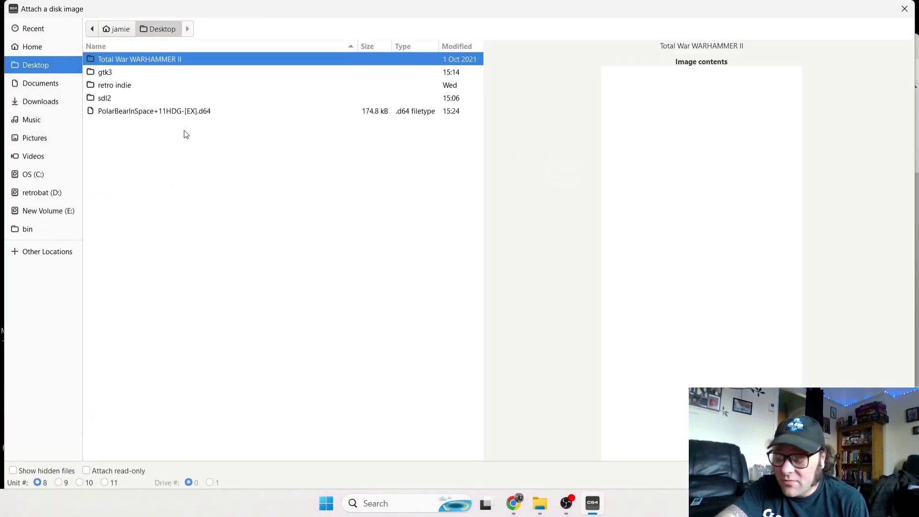
click(165, 116)
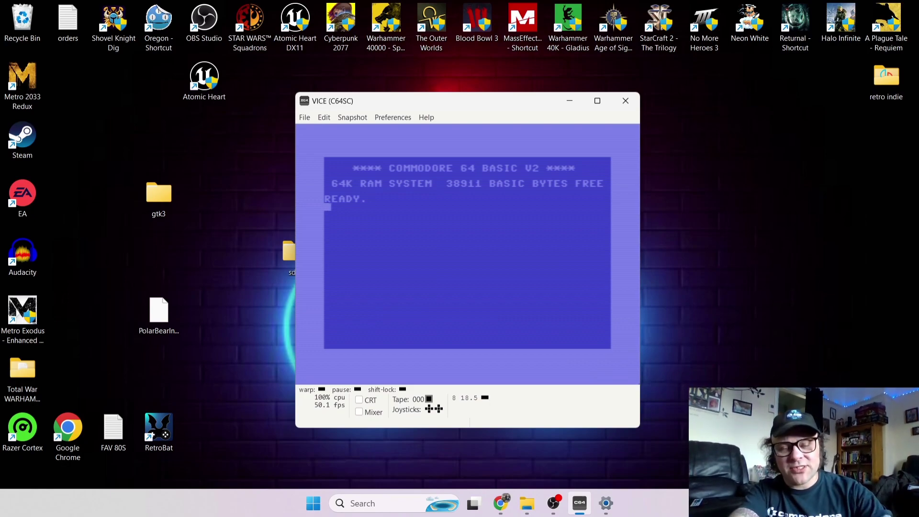
Load the attached disk with LOAD"*",8,1, enabling warp mode only while it loads.
text(LOAD")
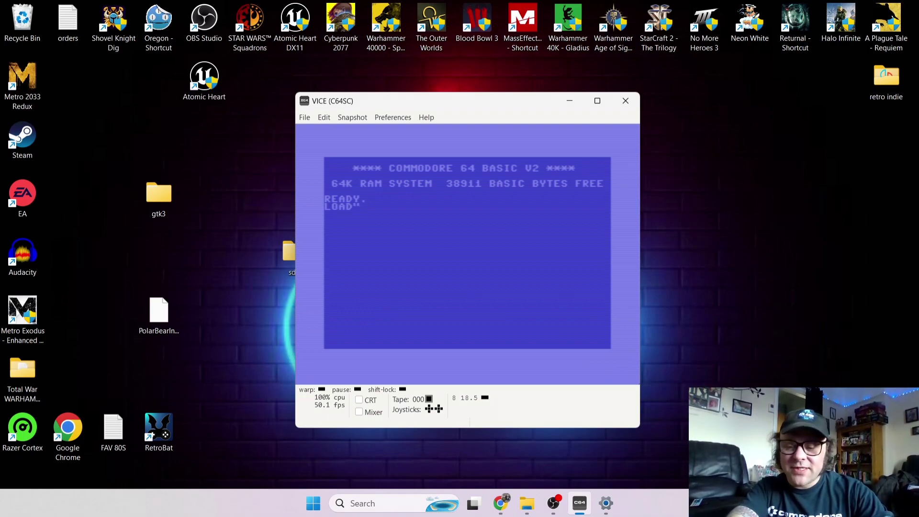
text(*)
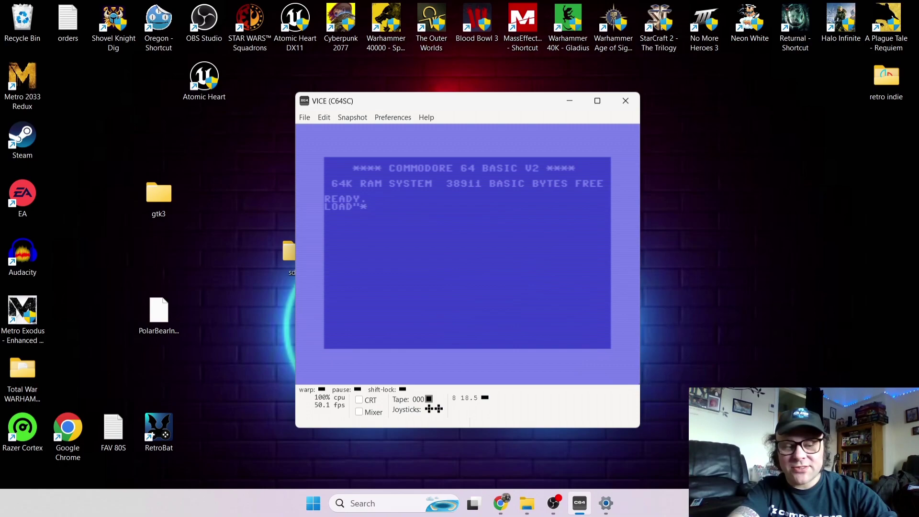
text(")
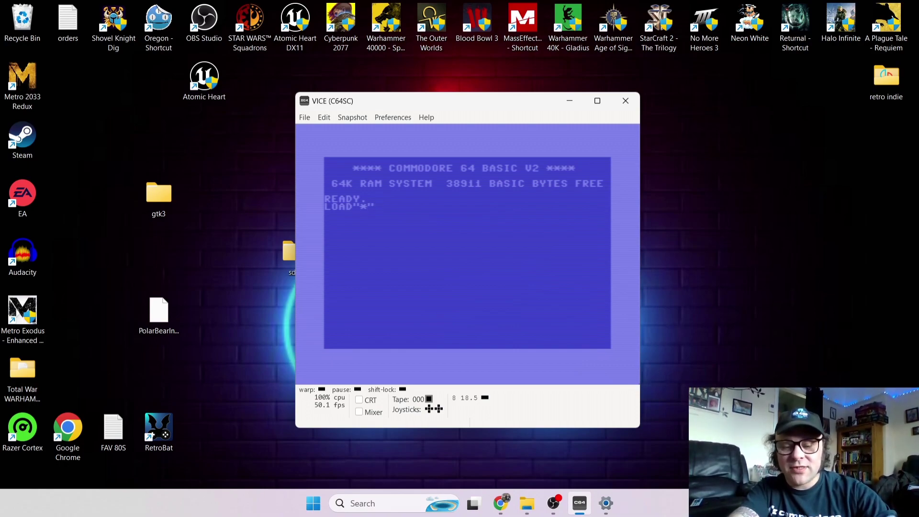
text(,)
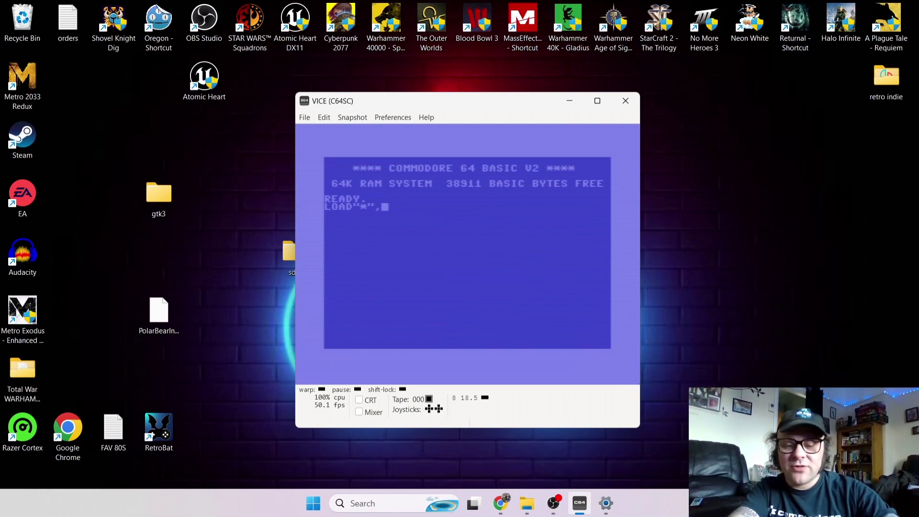
text(8,)
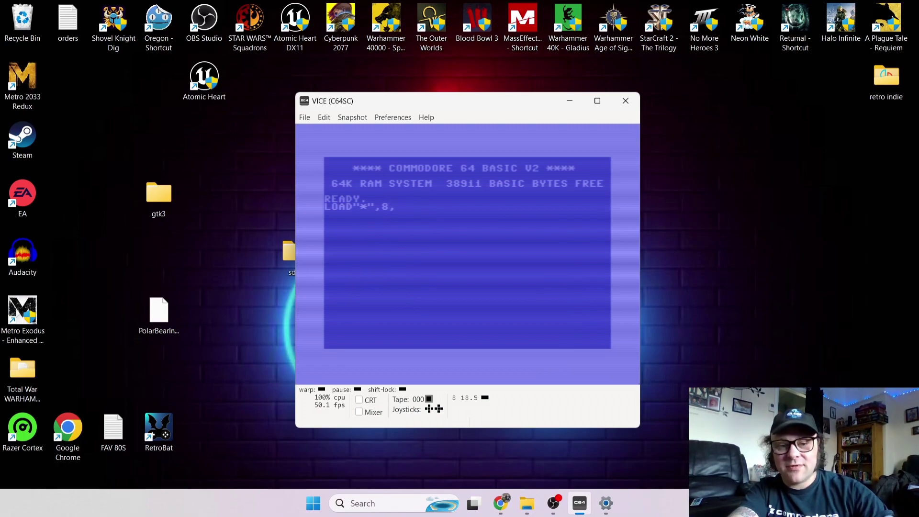
text(1)
key(Return)
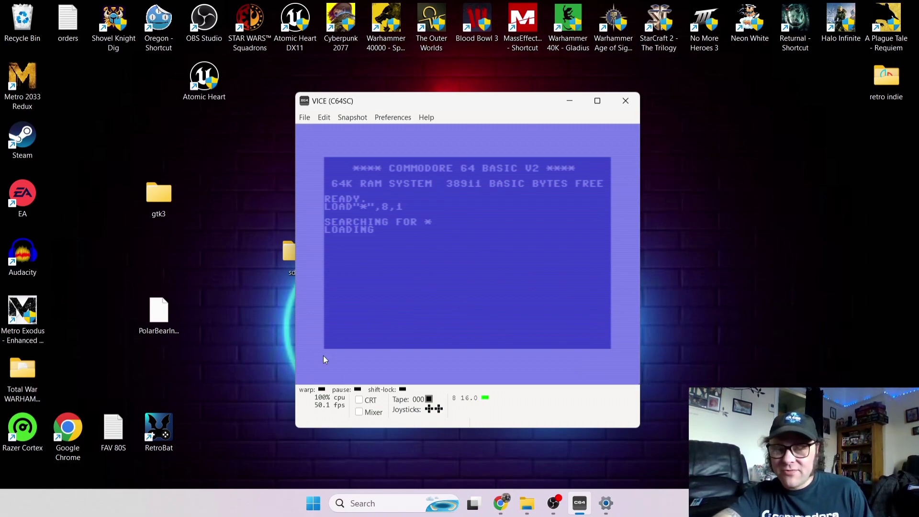
click(321, 389)
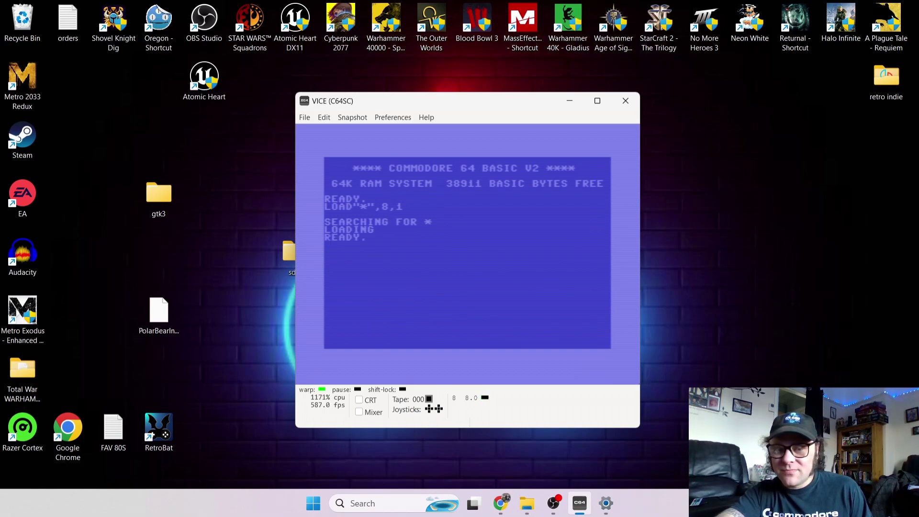
click(322, 390)
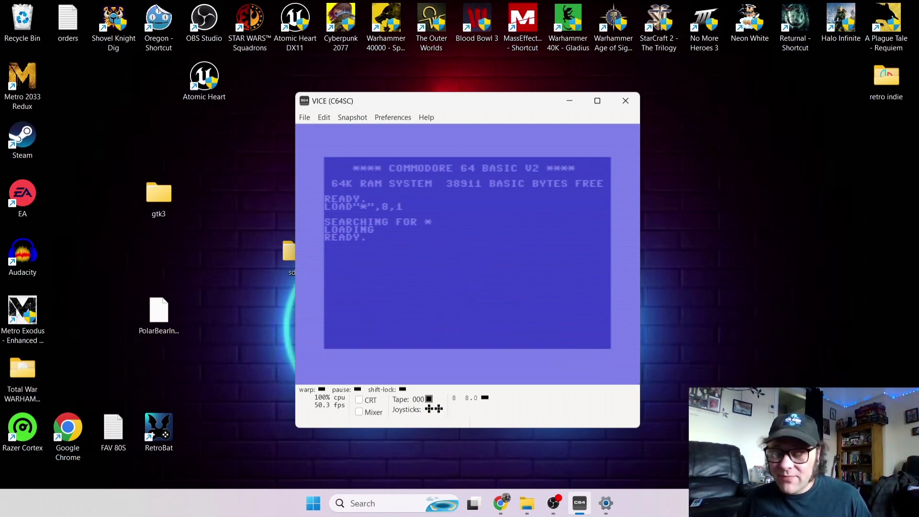
List the loaded BASIC program and run it to start Polar Bear in Space.
text(LIST)
key(Return)
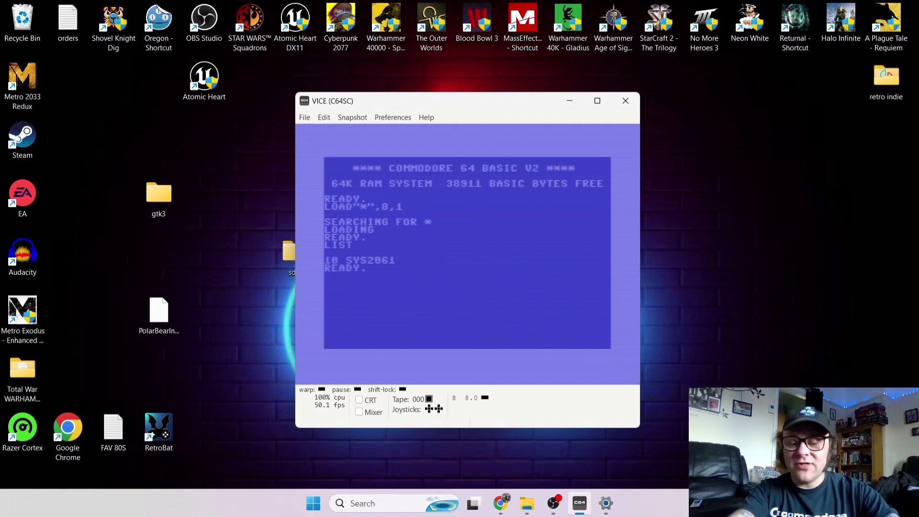
text(RUN)
key(Return)
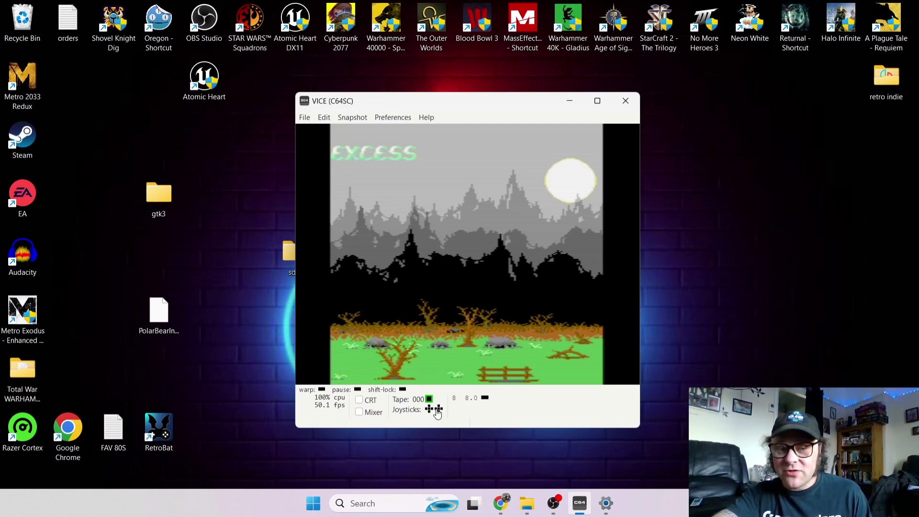
Enable joystick swapping and assign Controller (XBOX 360 For Windows) to Joystick #2 in the joystick settings.
click(437, 411)
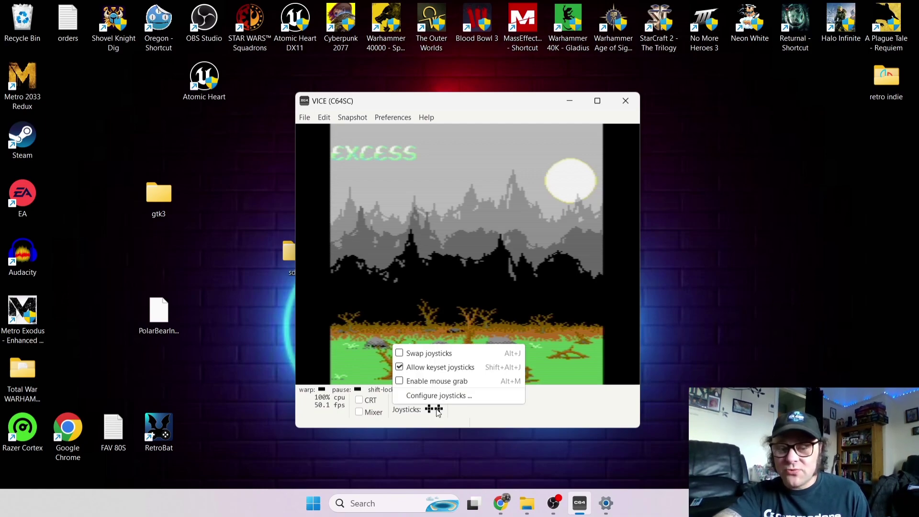
click(442, 359)
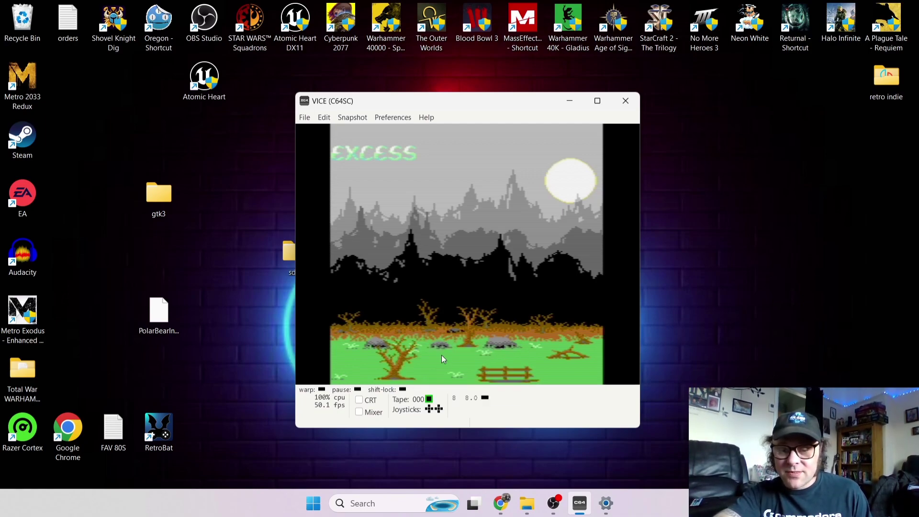
click(414, 412)
click(431, 396)
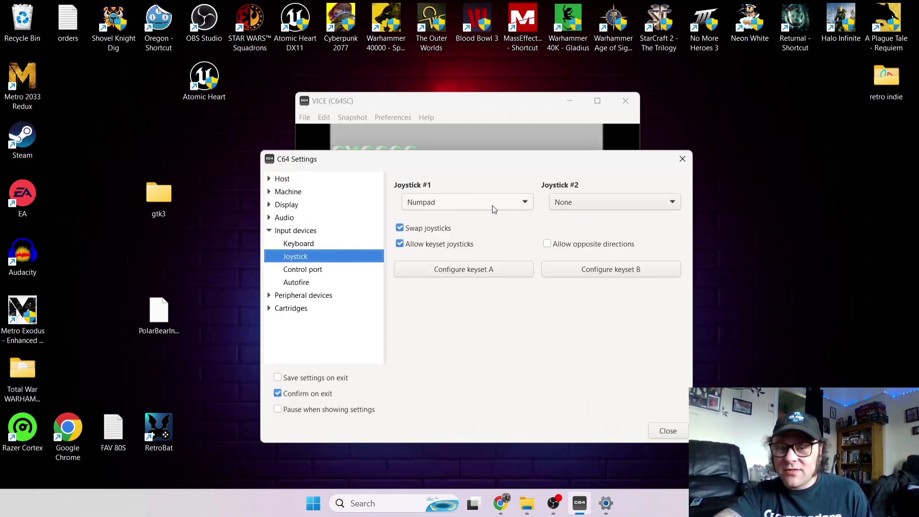
click(573, 206)
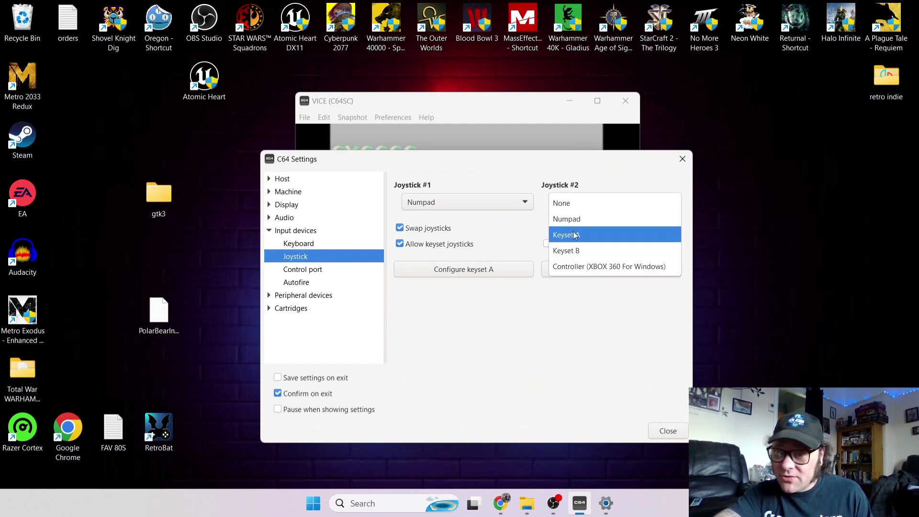
click(575, 271)
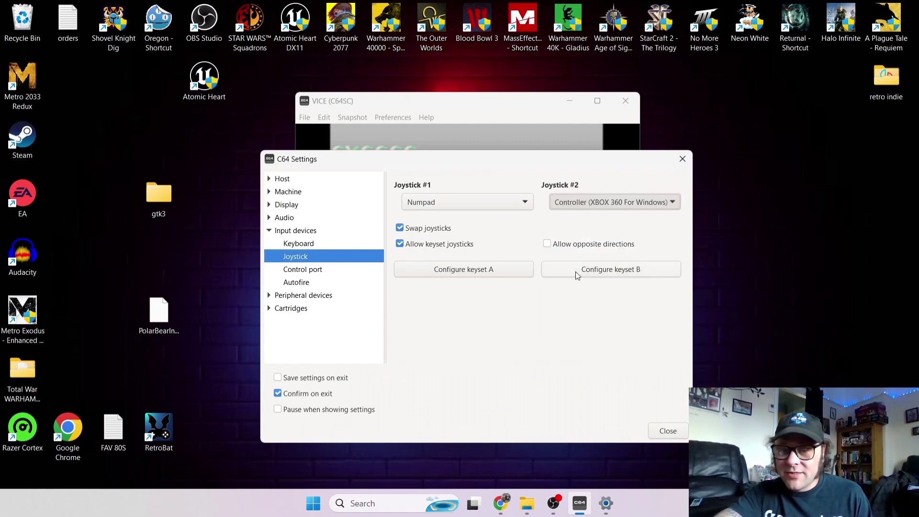
click(673, 431)
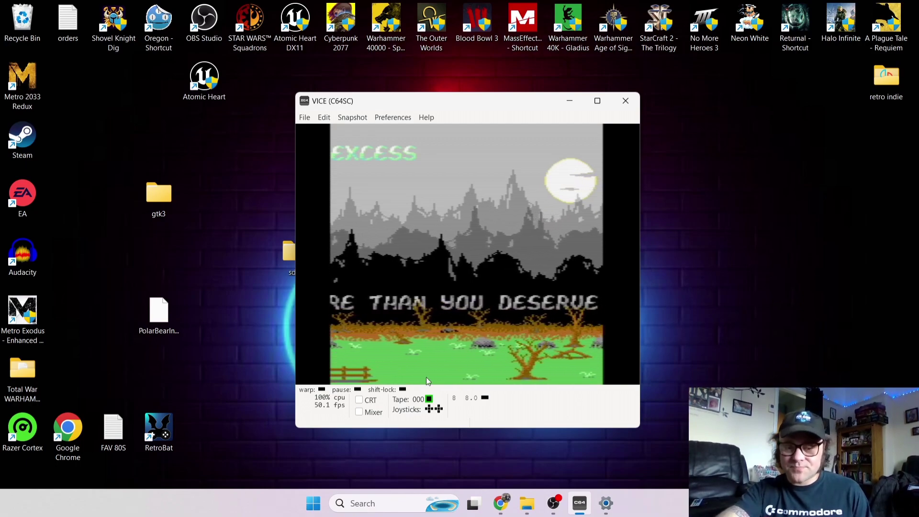
click(432, 414)
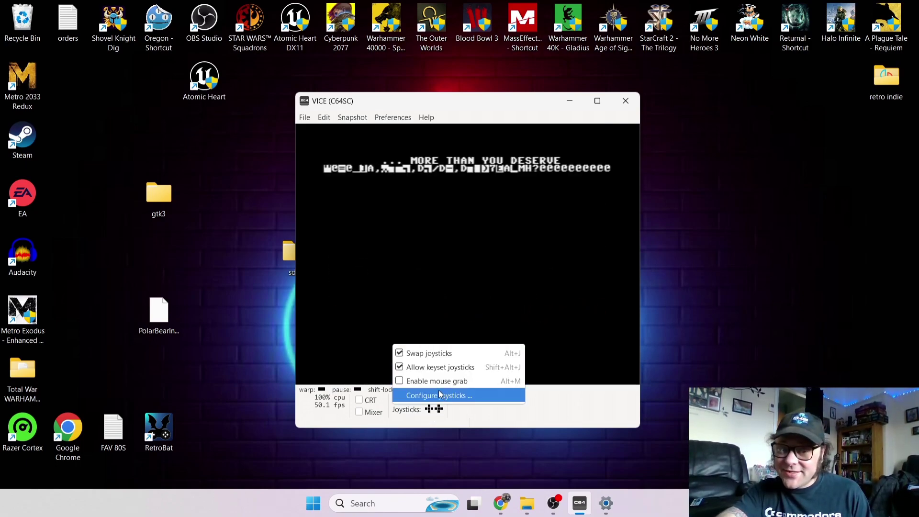
click(617, 263)
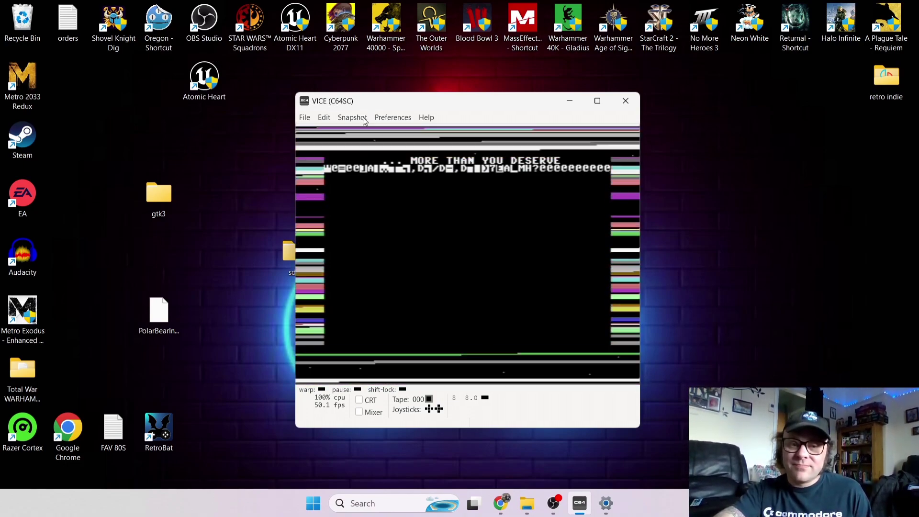
click(325, 118)
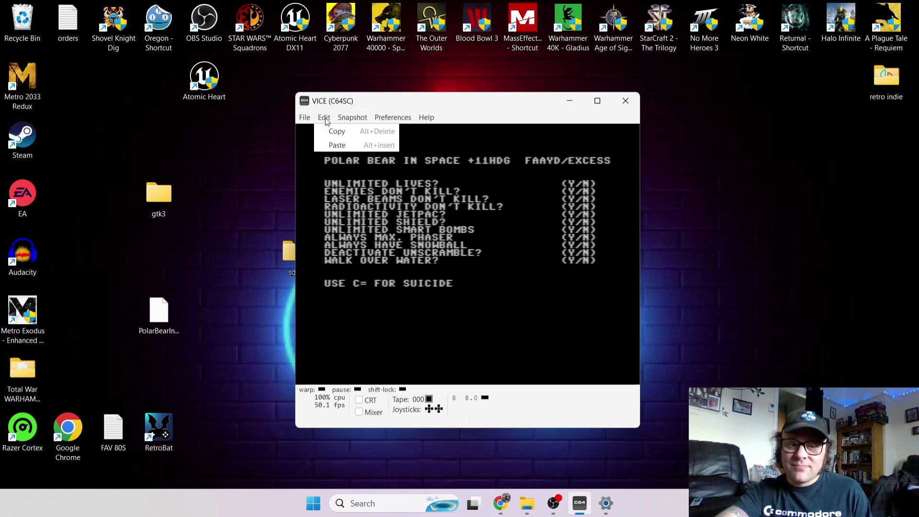
click(465, 327)
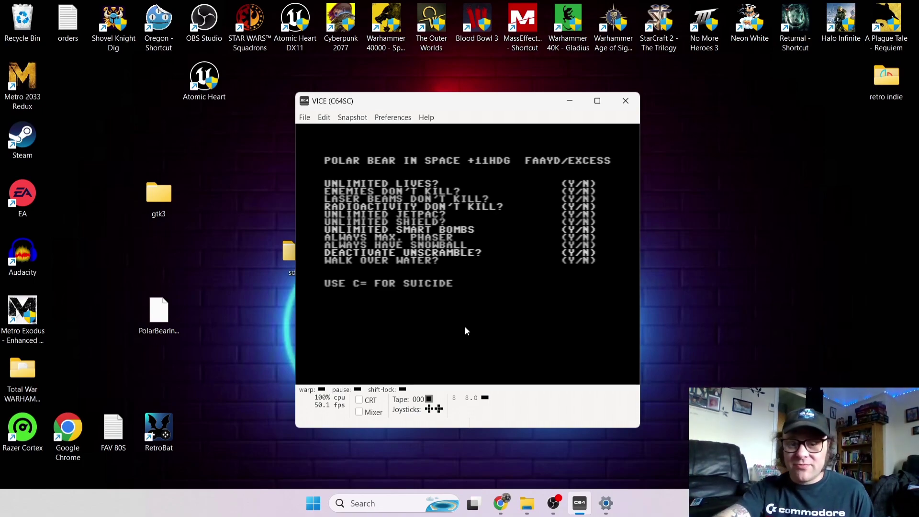
Answer N to all eleven cheat options on the Polar Bear in Space trainer screen.
key(n)
key(n)
key(n)
key(n)
key(n)
key(n)
key(n)
key(n)
key(n)
key(n)
key(n)
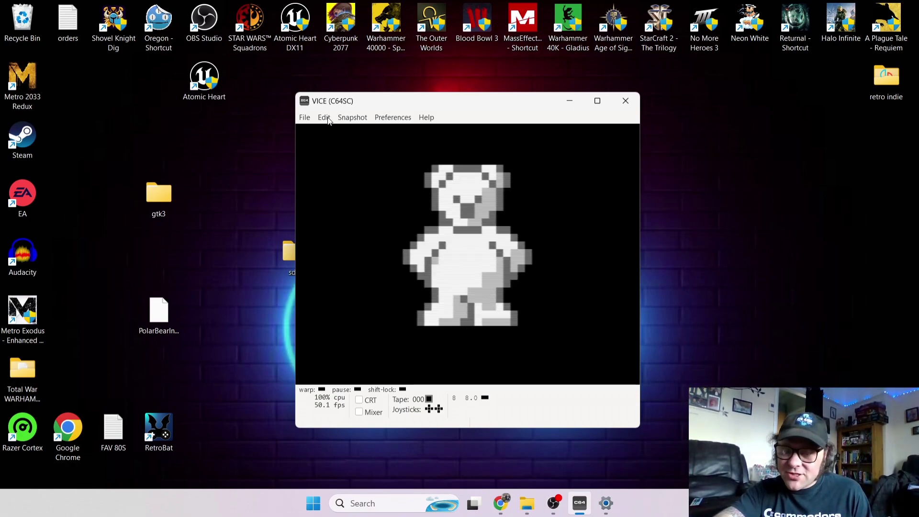
Switch the emulator to fullscreen and choose regular mode on the game's photosensitive warning screen.
click(309, 119)
mouse_move(355, 119)
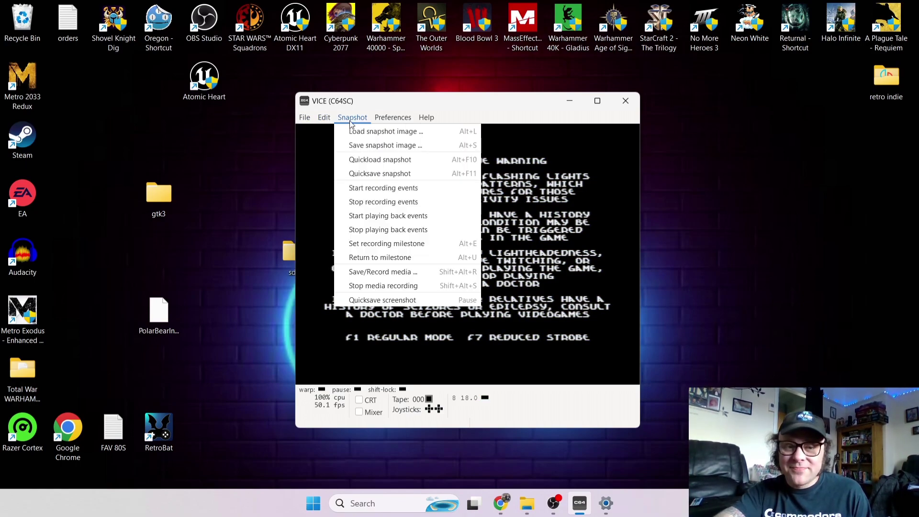
mouse_move(398, 118)
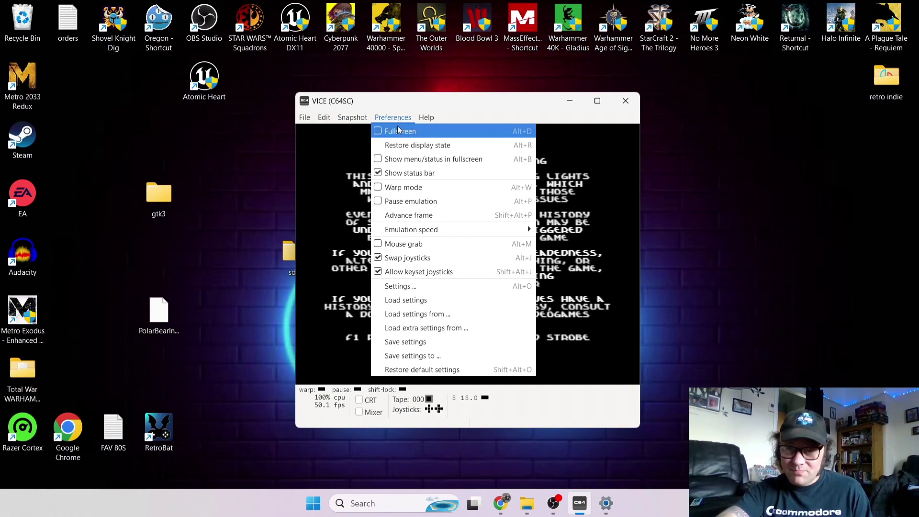
click(396, 132)
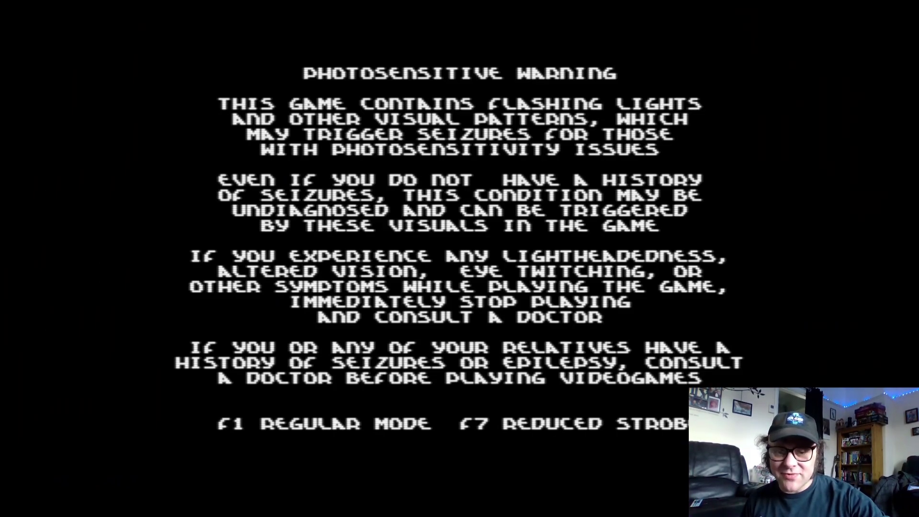
key(F1)
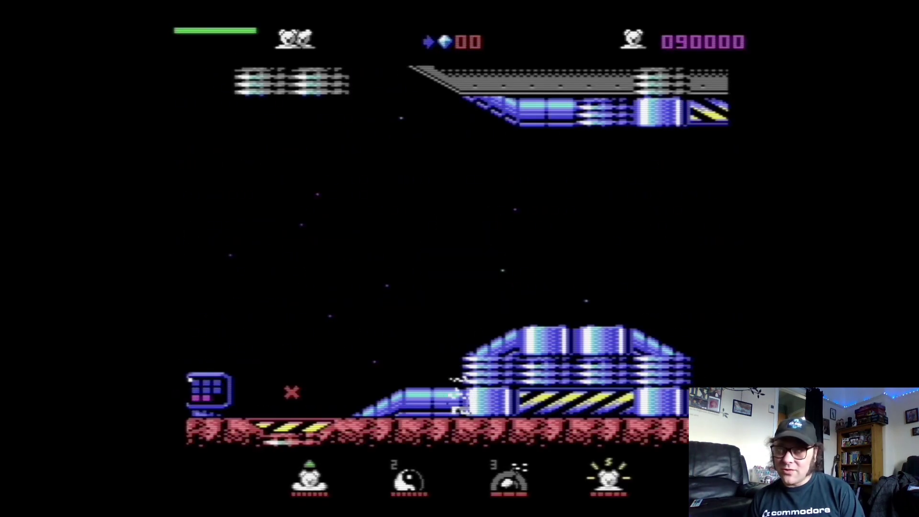
Play Polar Bear in Space, moving the bear rightward through the level while jumping and dodging enemies.
key(Up)
key(Right)
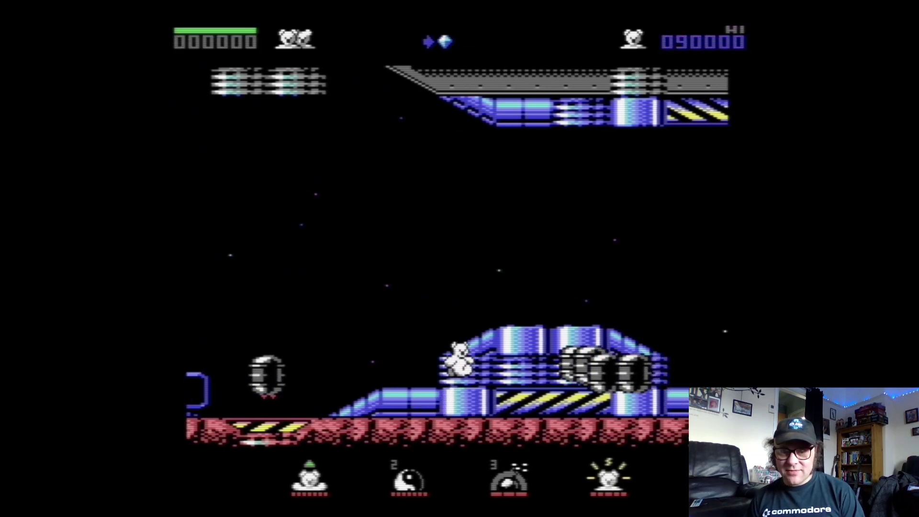
key(Left)
key(Up)
key(Right)
key(Right)
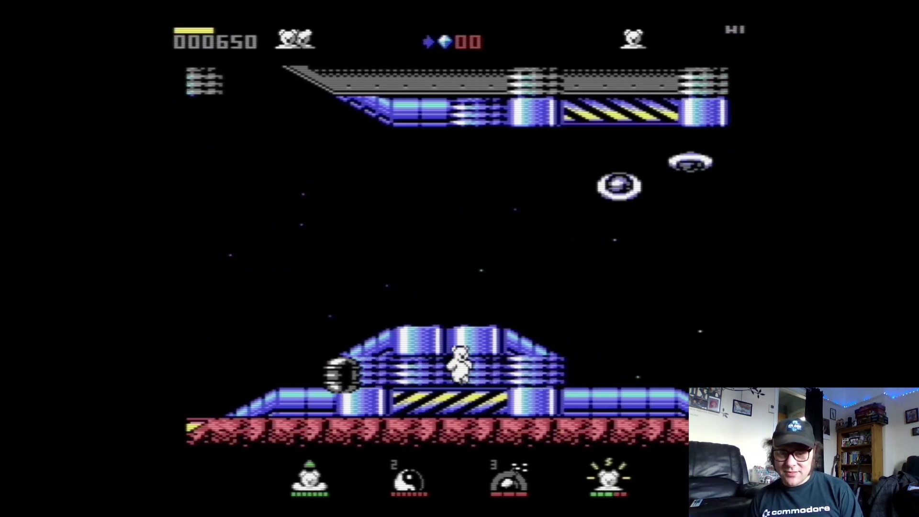
key(Up)
key(Up)
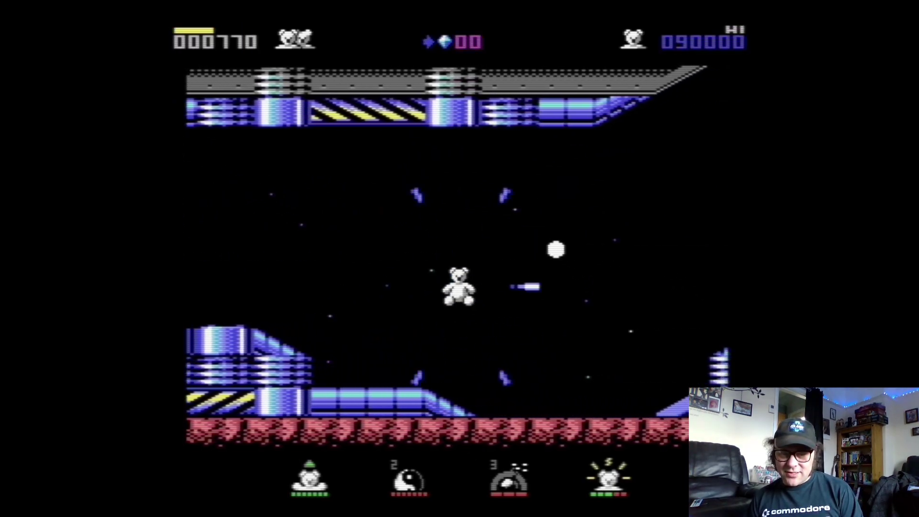
key(Right)
key(Up)
key(Up)
key(Right)
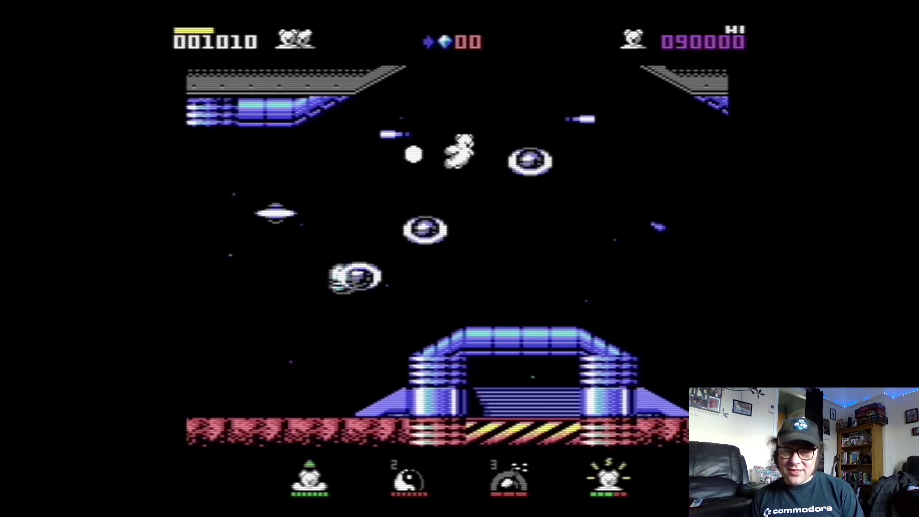
key(Up)
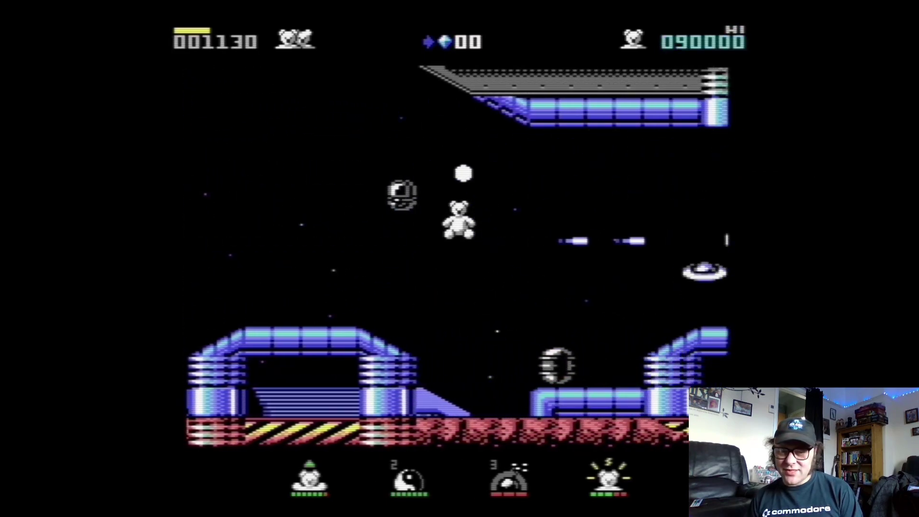
key(Left)
key(Up)
key(Up)
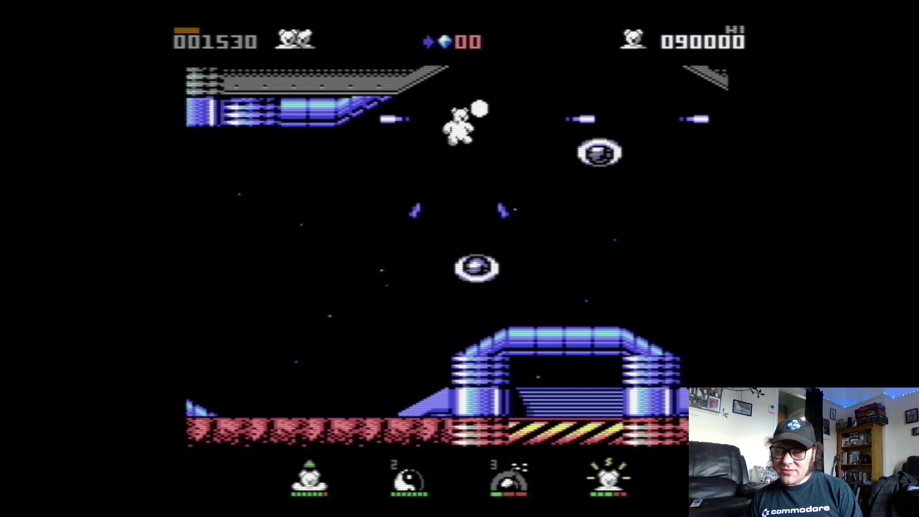
key(Right)
key(Up)
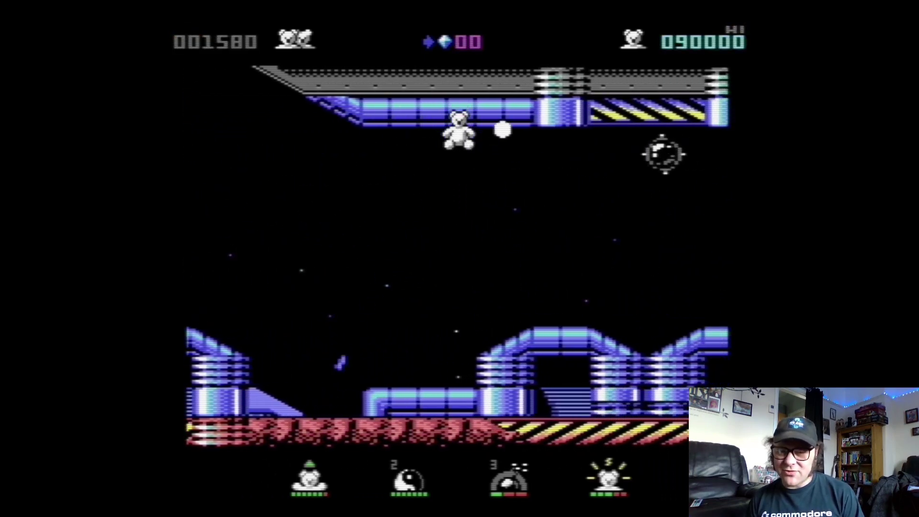
key(Left)
key(Up)
key(Right)
key(Up)
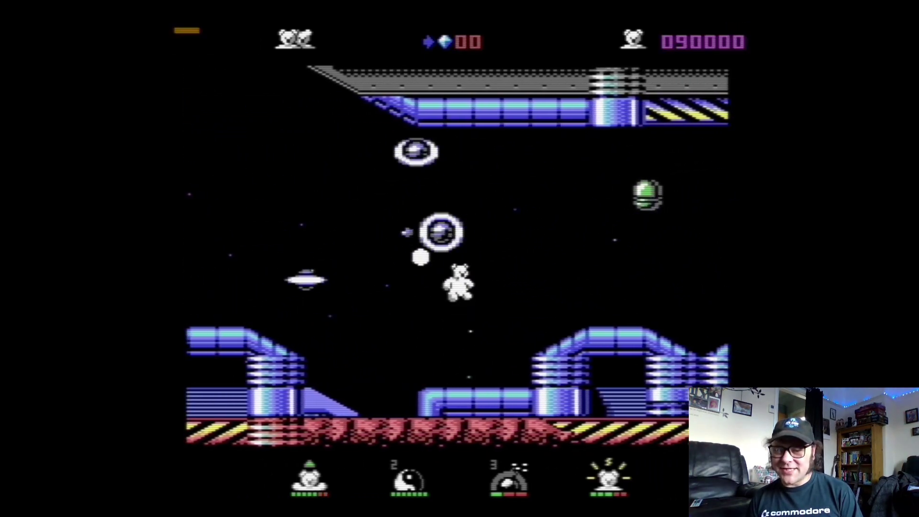
key(Right)
key(Right)
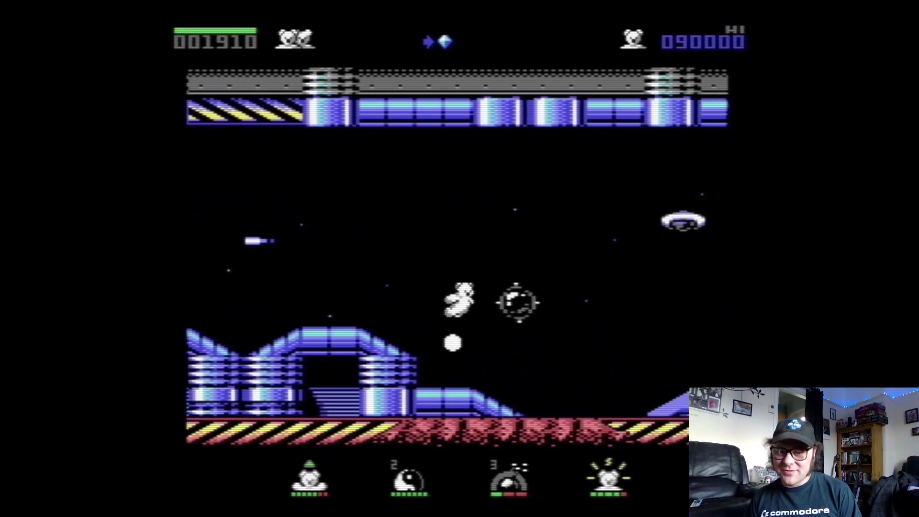
key(Up)
key(Up)
key(Right)
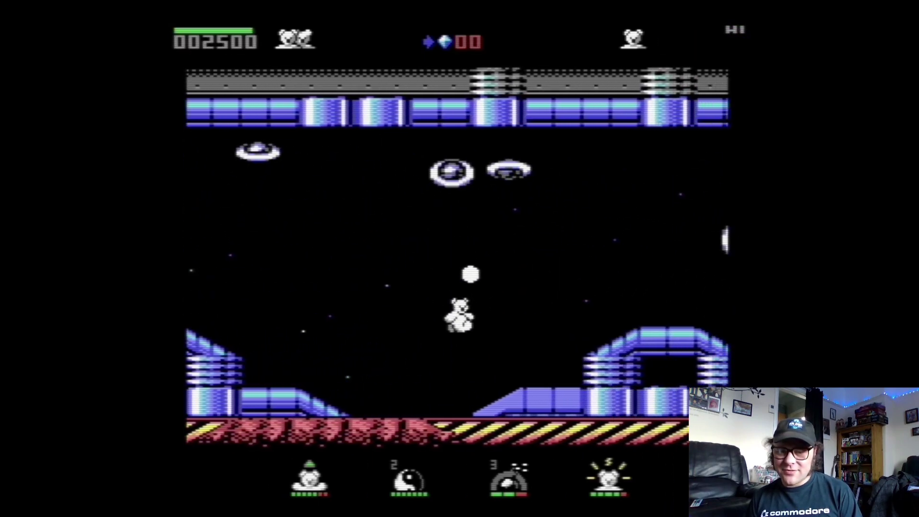
key(Up)
key(Up)
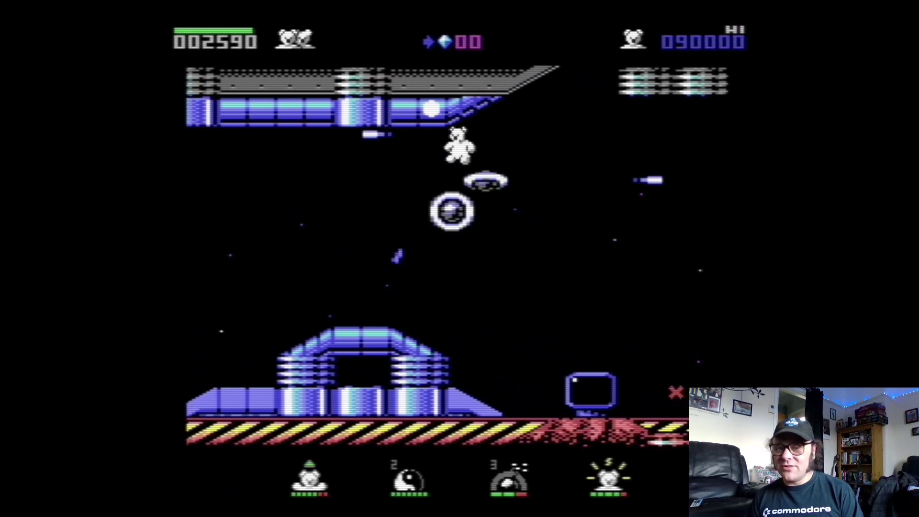
key(Right)
key(Up)
key(Up)
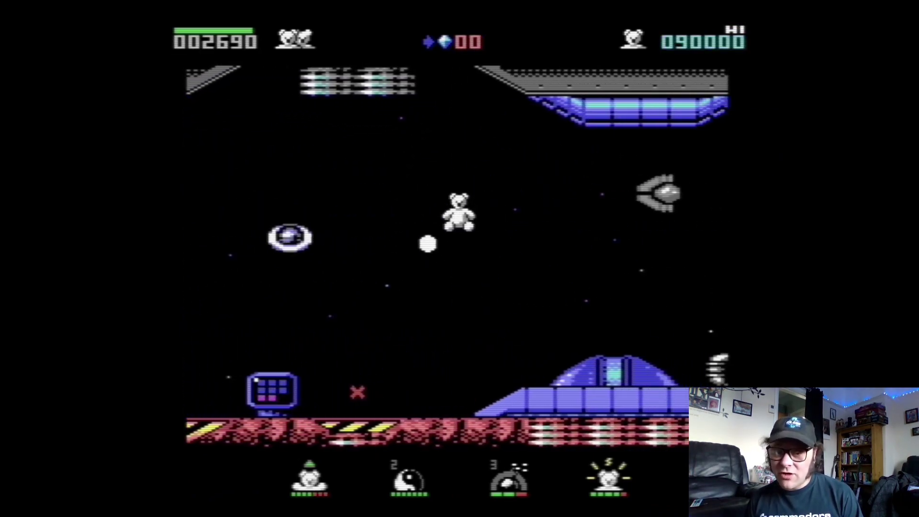
key(Right)
key(Up)
key(Left)
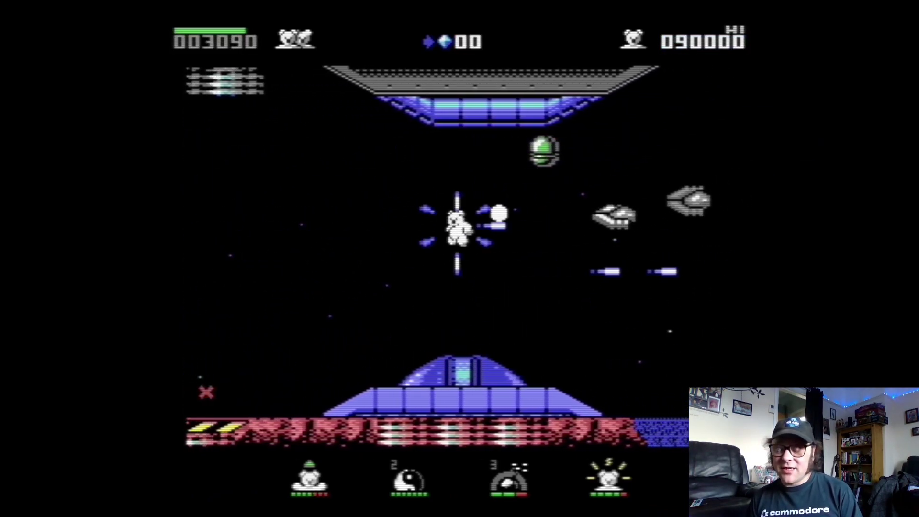
key(Up)
key(Right)
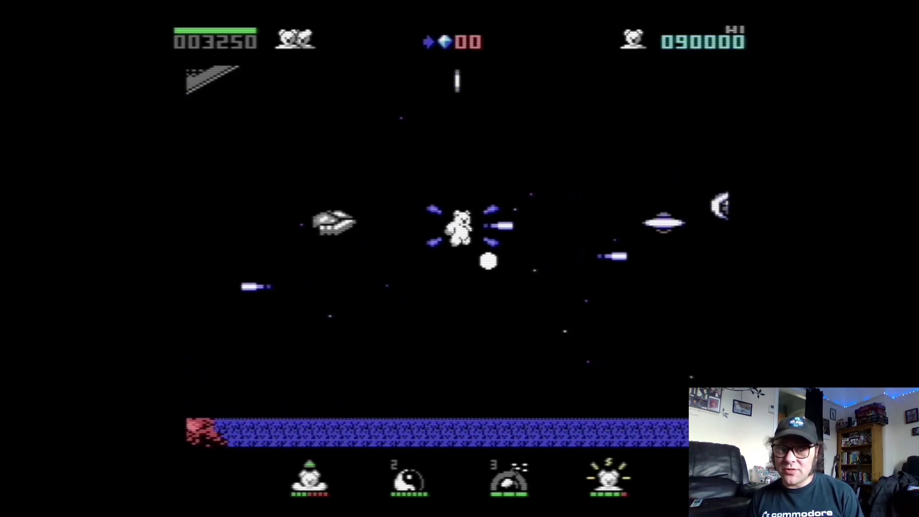
key(Up)
key(Left)
key(Right)
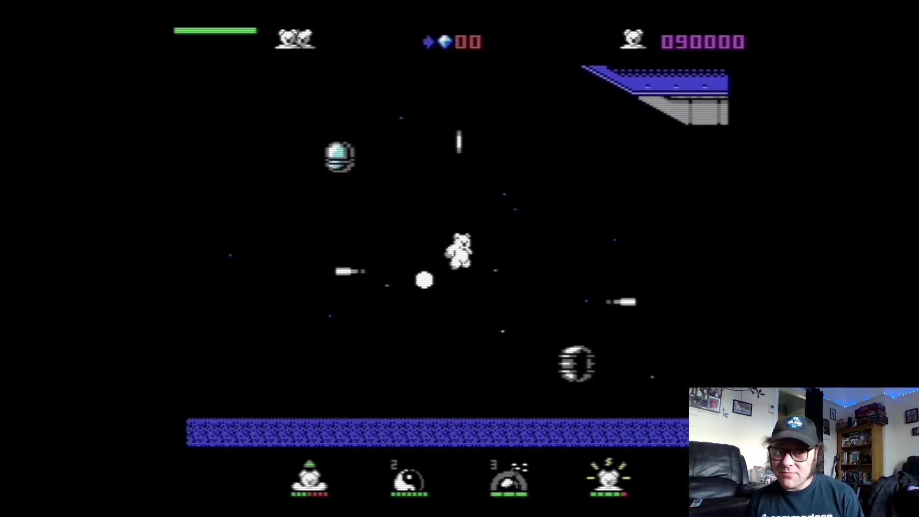
key(Left)
key(Up)
key(Right)
key(Right)
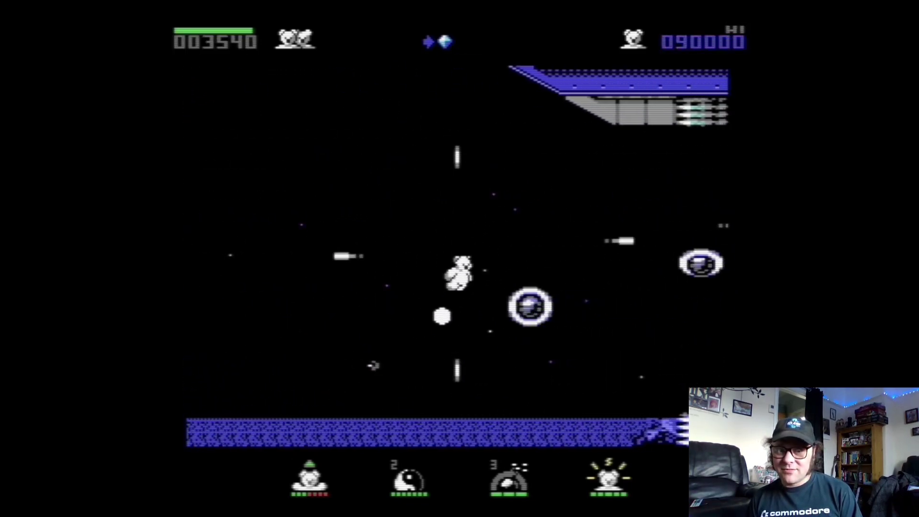
key(Up)
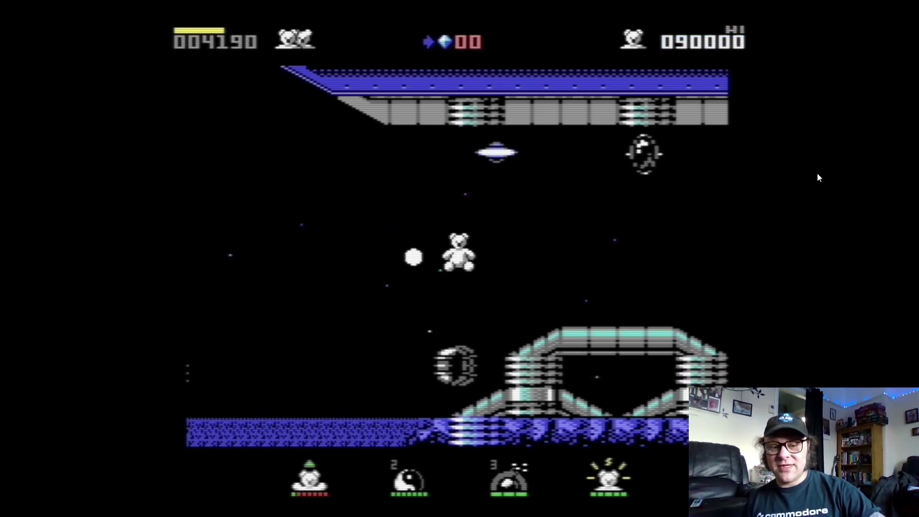
Leave fullscreen and exit the emulator, confirming the exit.
key(alt+d)
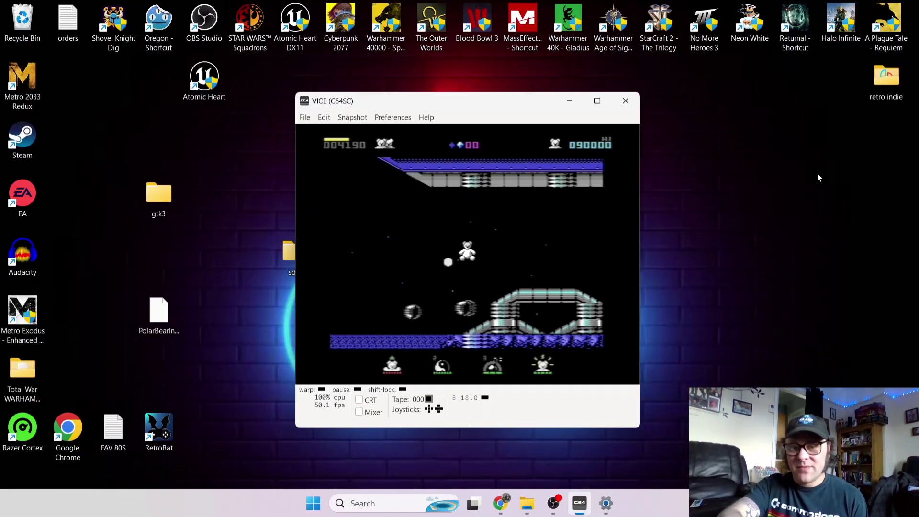
click(625, 101)
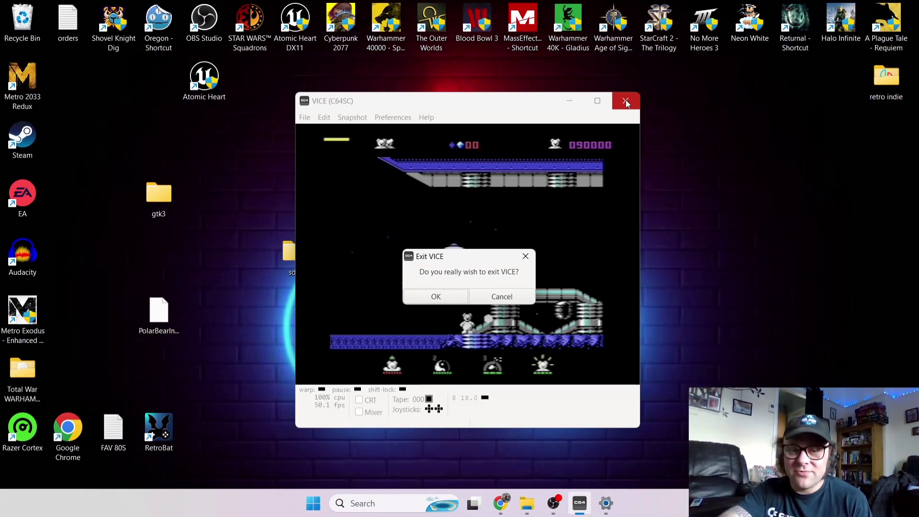
click(433, 297)
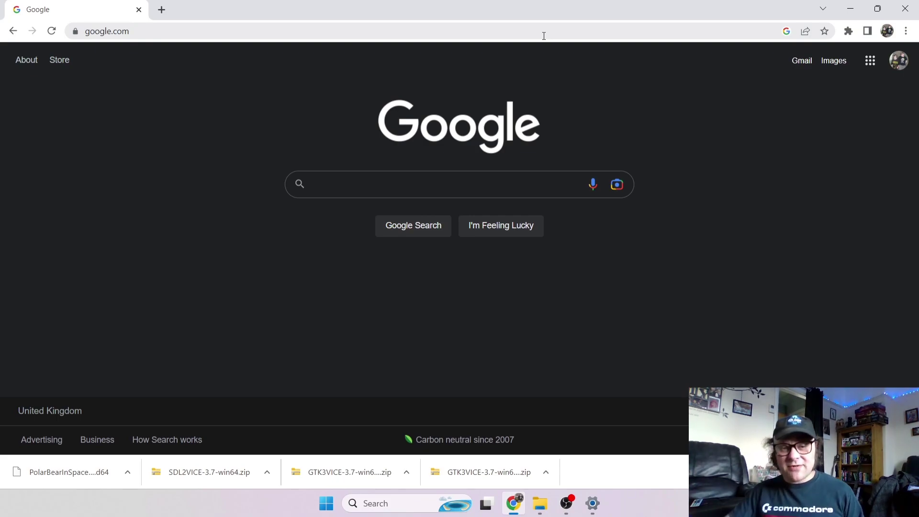
Go to itch.io and search the site for "commodore 64".
click(257, 29)
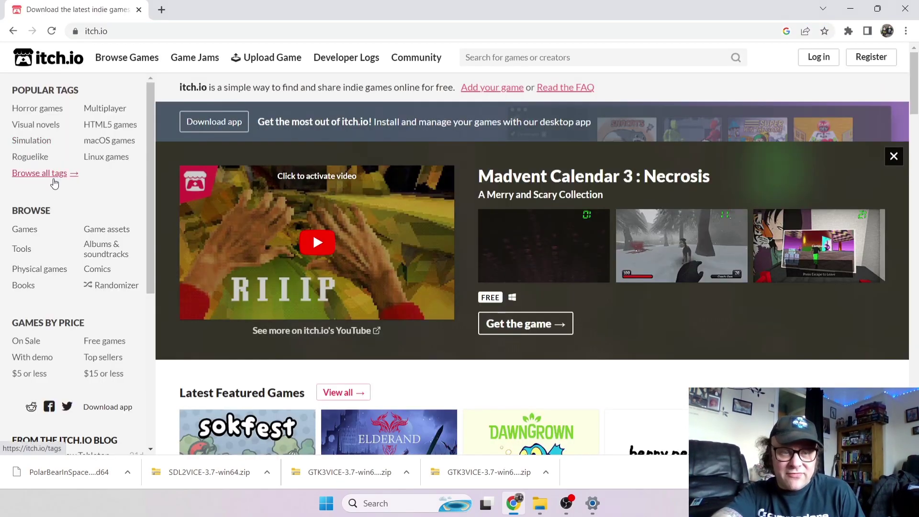
click(524, 57)
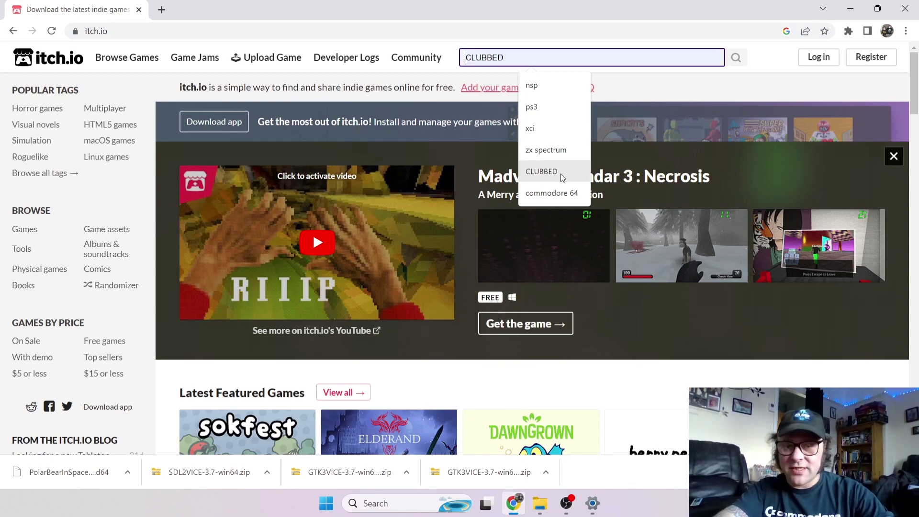
click(561, 192)
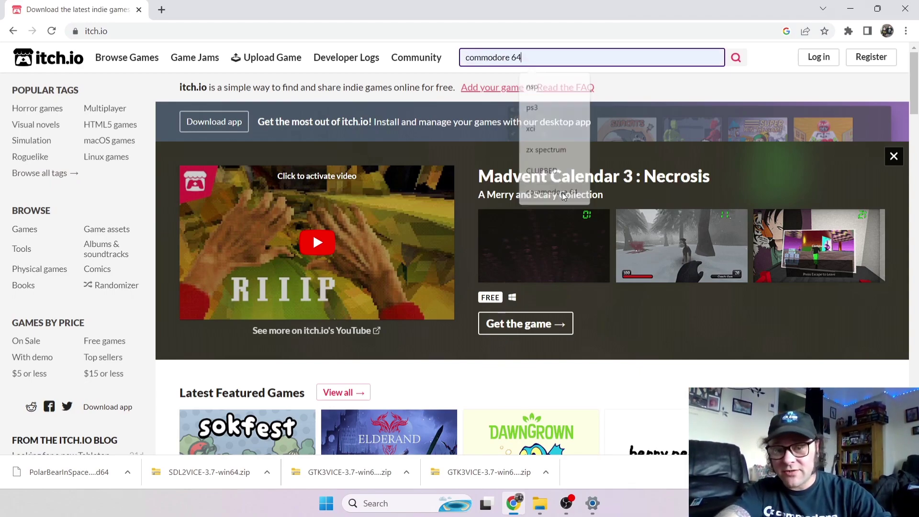
click(737, 57)
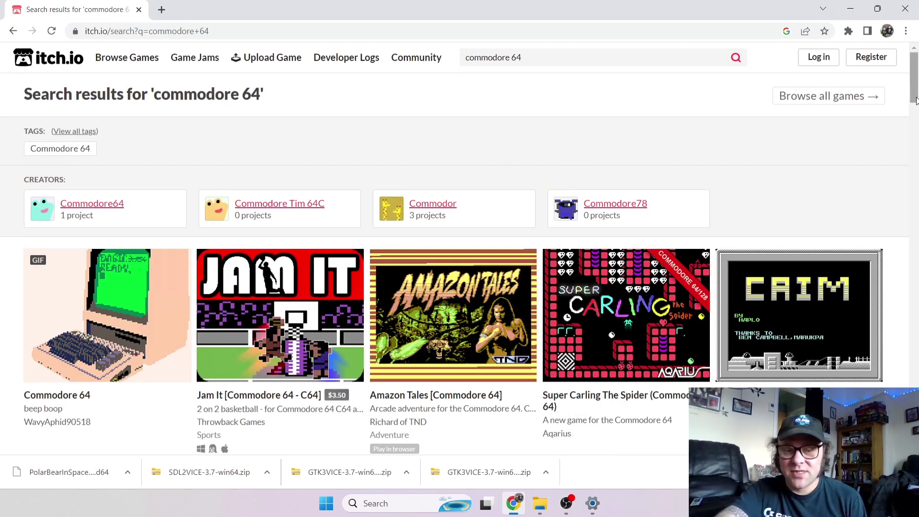
Browse the Commodore 64 search results and open the page of the game Old Tower (Commodore 64).
drag(917, 90, 904, 144)
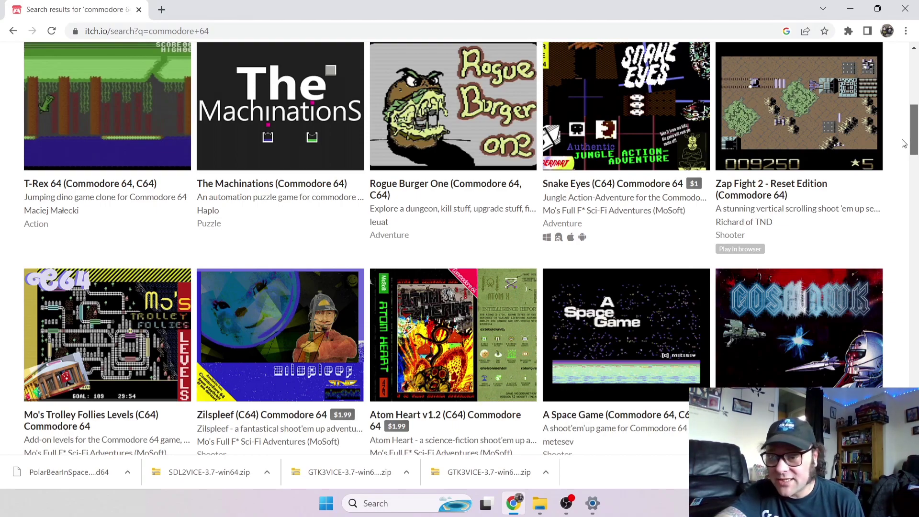
drag(904, 144, 899, 161)
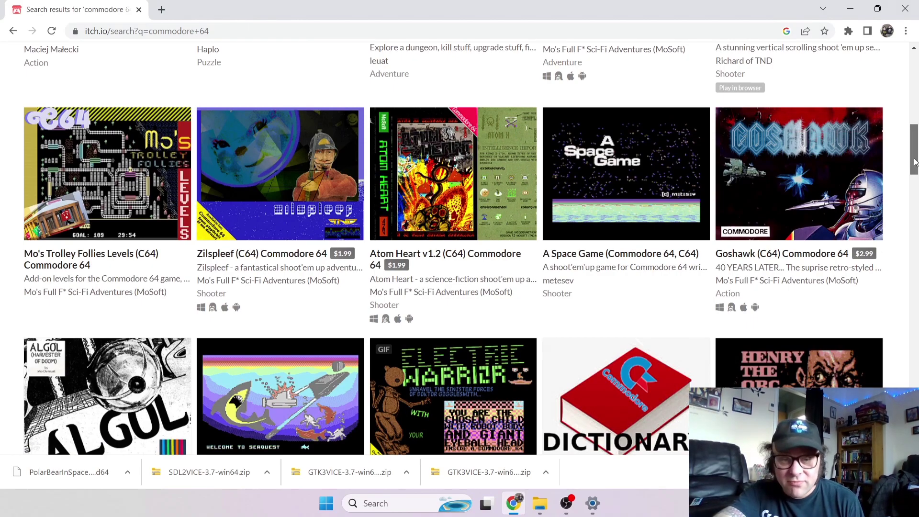
drag(914, 162, 912, 192)
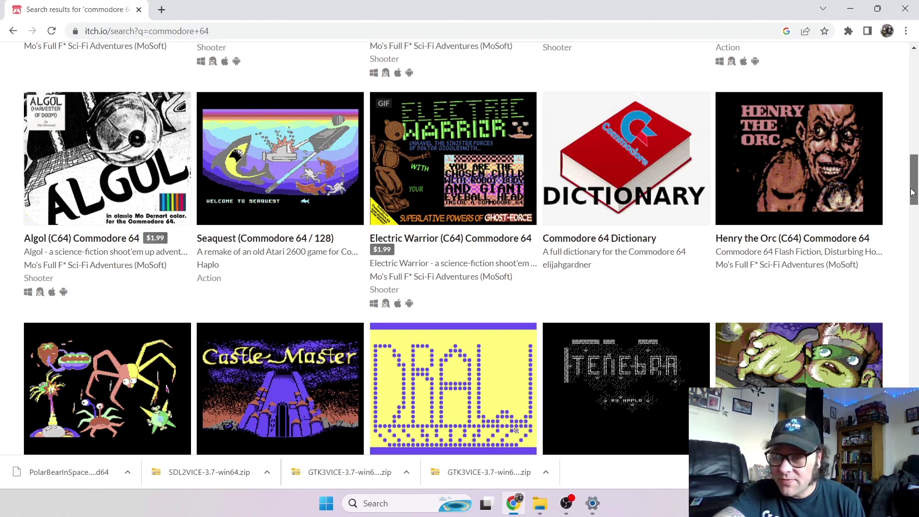
drag(912, 192, 911, 201)
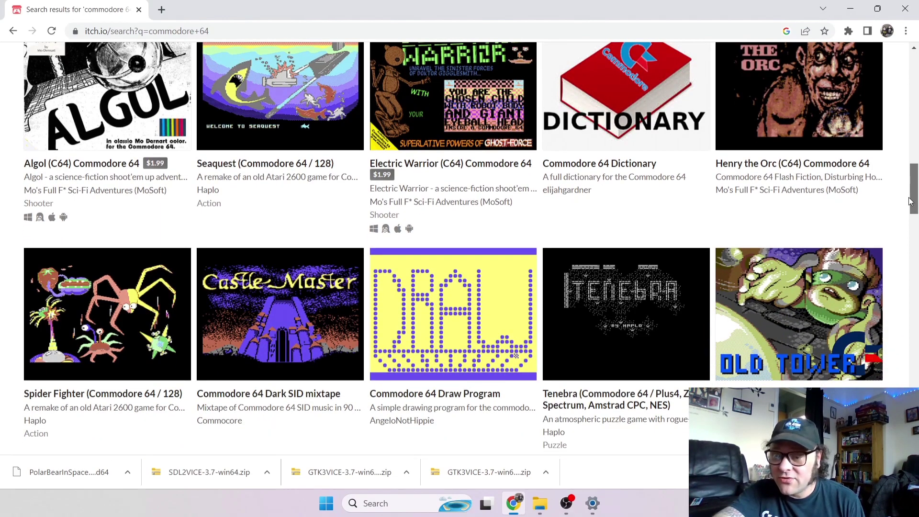
scroll(809, 222, down, 2)
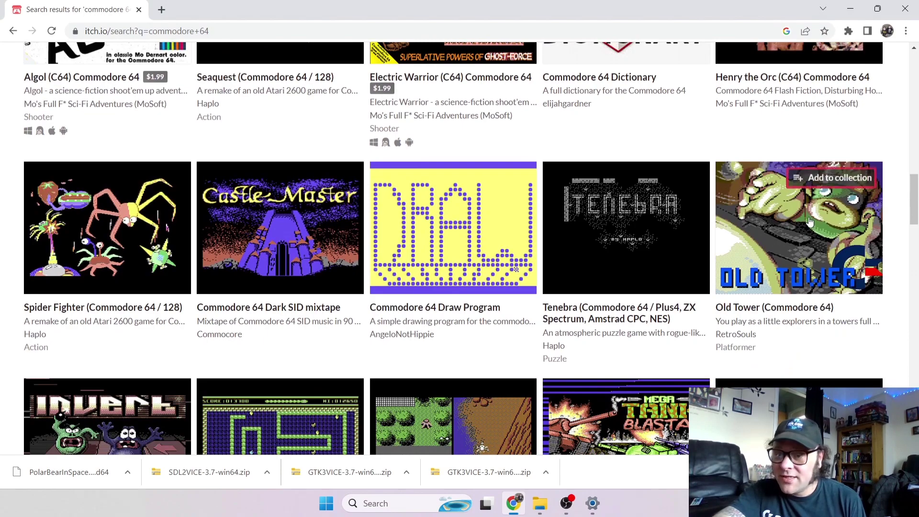
mouse_move(809, 222)
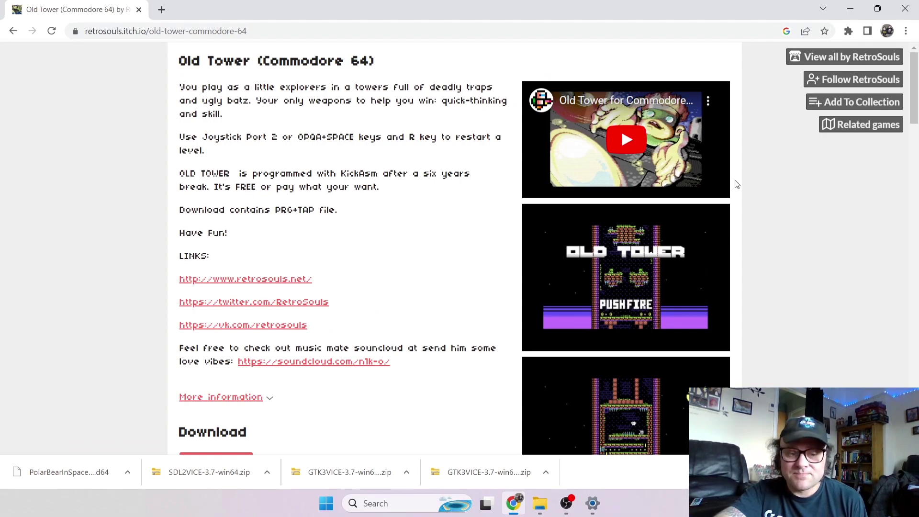
Download Old Tower's ot64.prg and ot64.tap files without paying, keeping the .prg despite the browser's warning.
drag(914, 116, 914, 158)
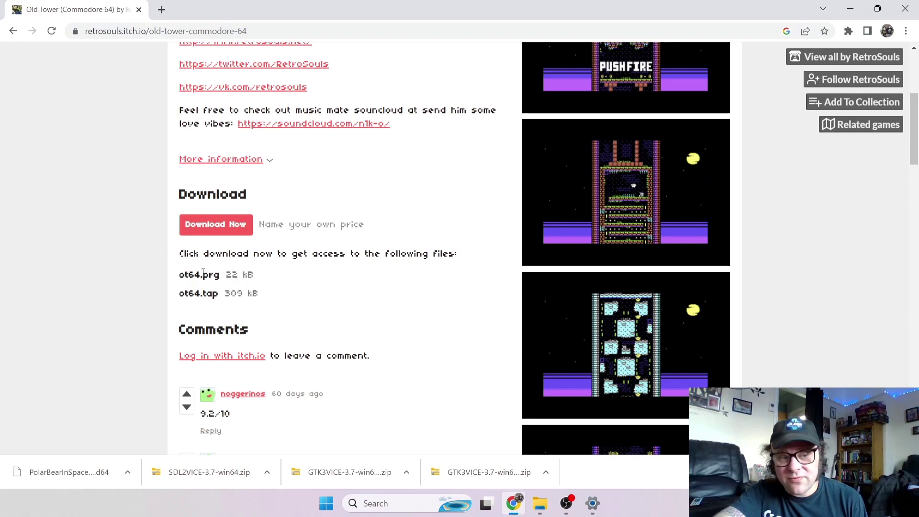
click(239, 230)
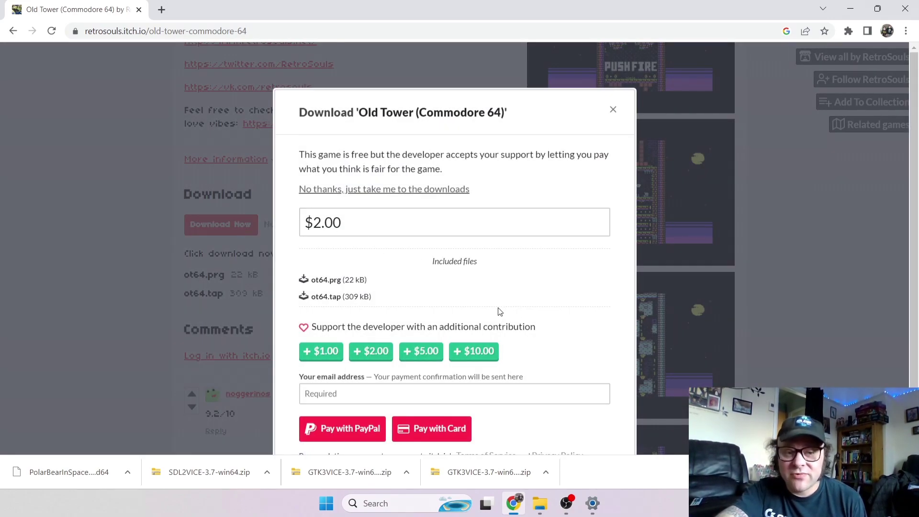
click(367, 188)
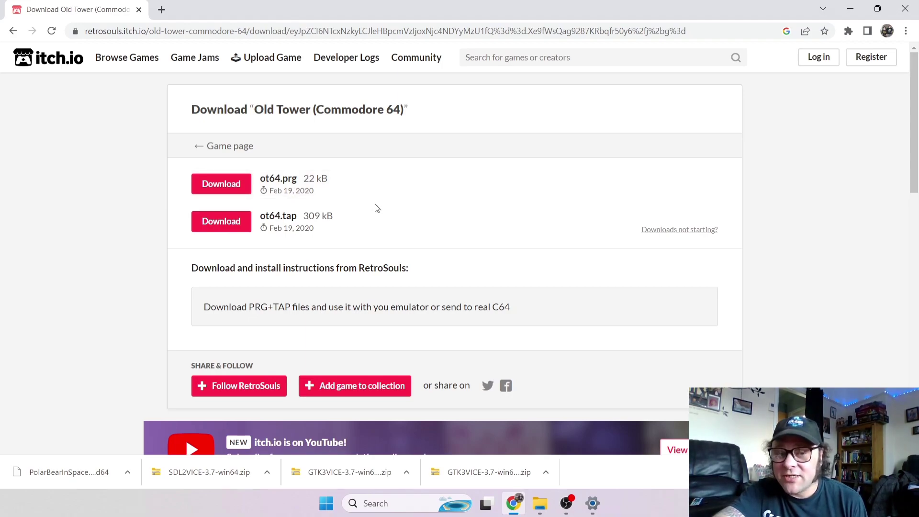
click(227, 184)
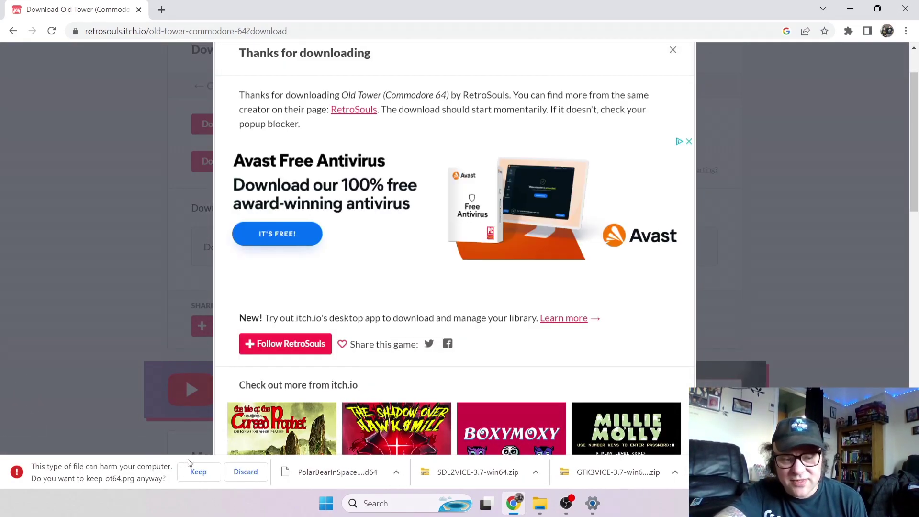
click(198, 472)
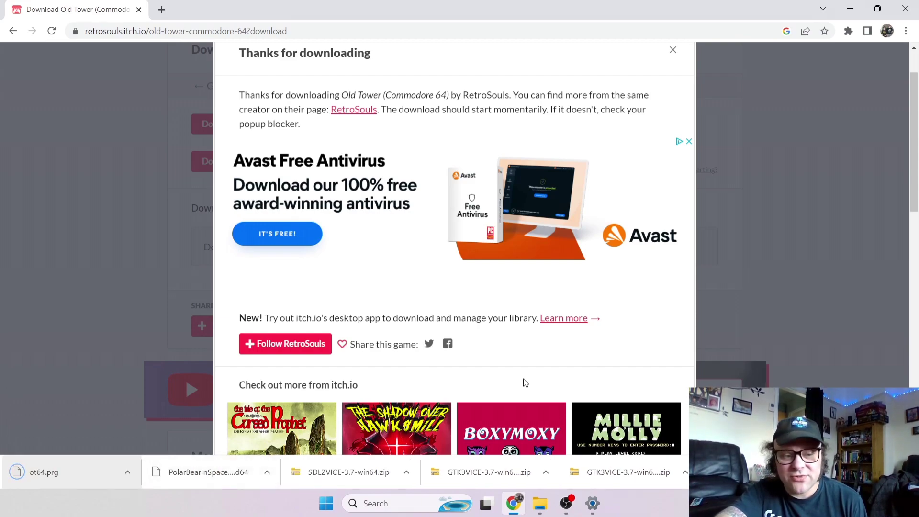
click(674, 54)
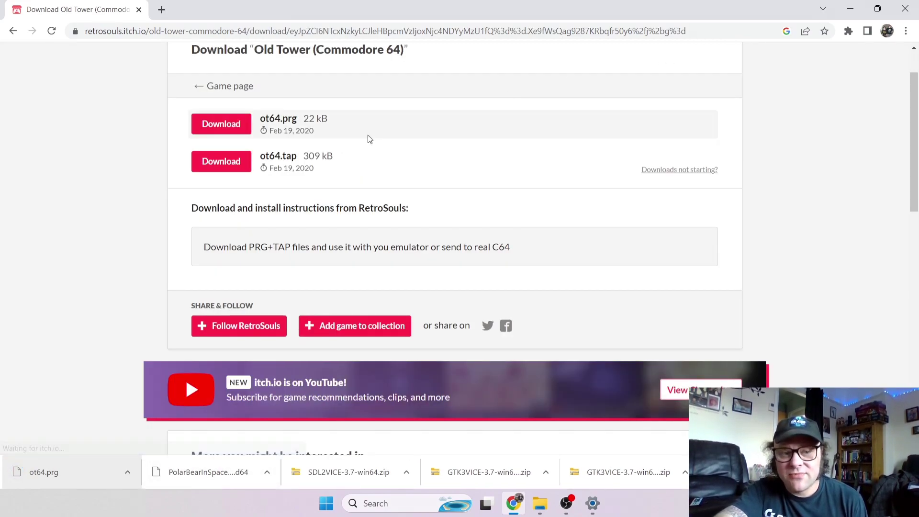
click(218, 163)
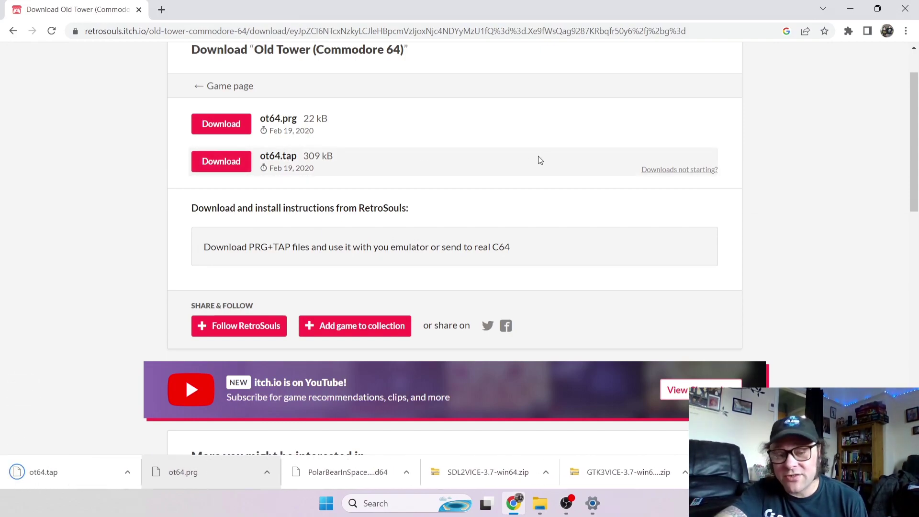
Uncover the desktop beside the browser and place the downloaded ot64.prg and ot64.tap files on it.
double_click(404, 4)
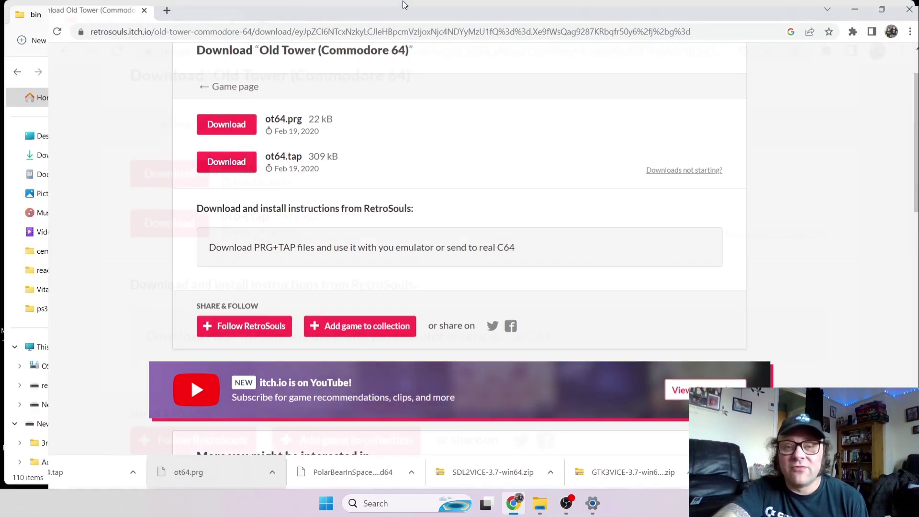
click(844, 9)
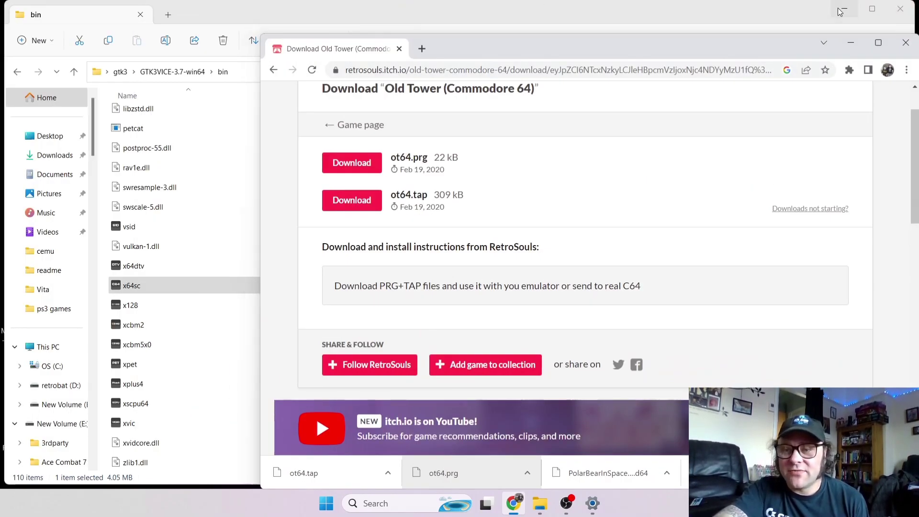
click(311, 462)
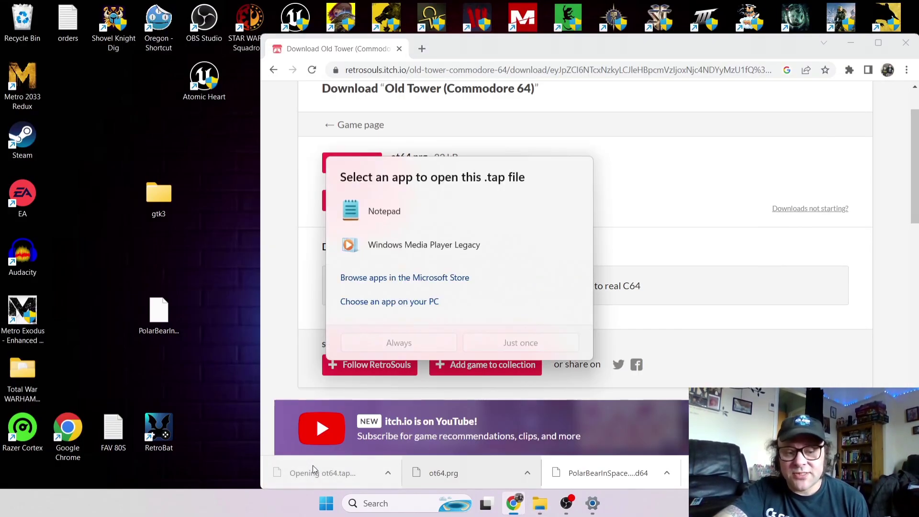
click(697, 240)
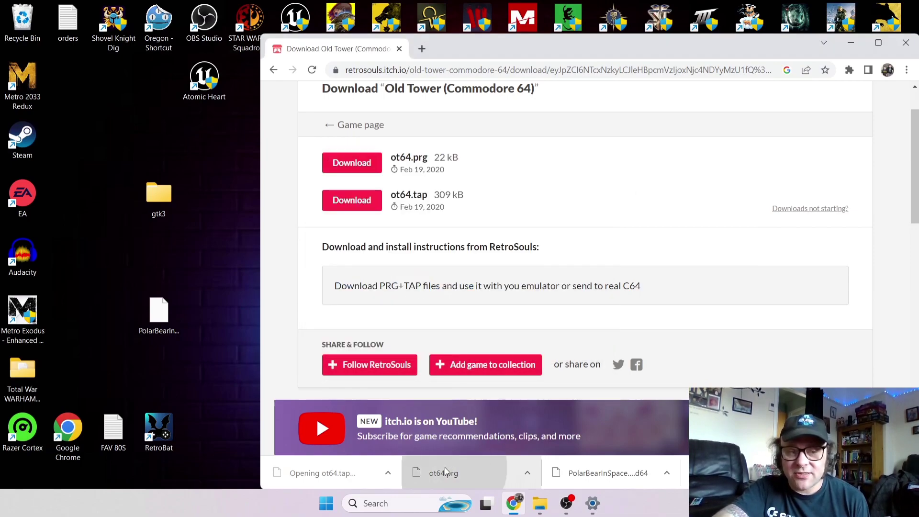
drag(444, 467, 103, 123)
click(214, 224)
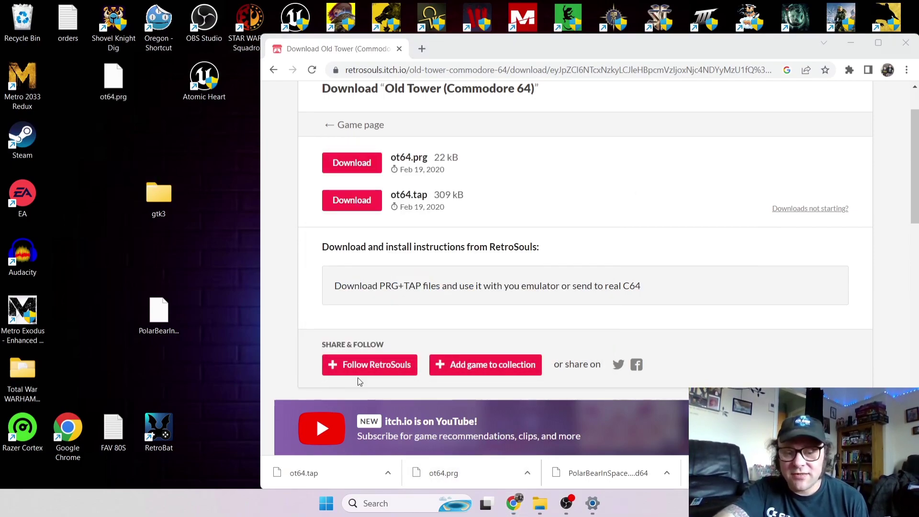
drag(317, 463, 123, 152)
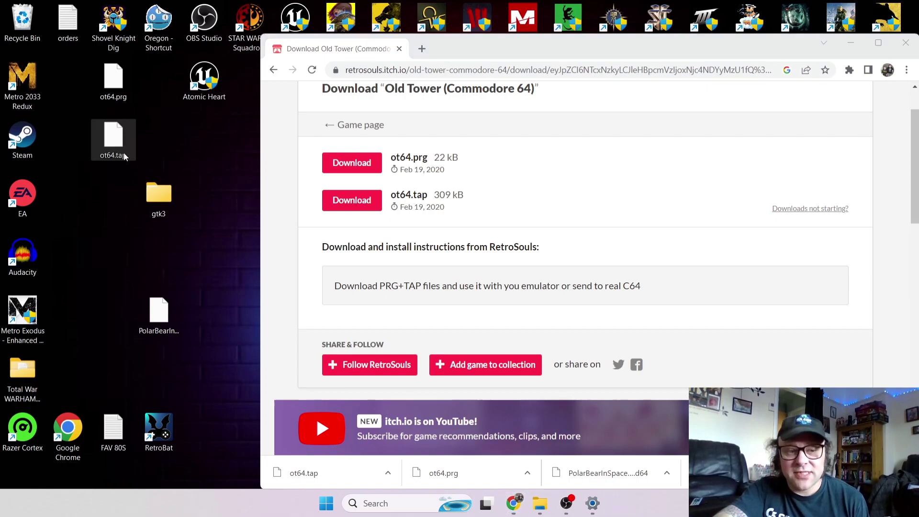
click(217, 190)
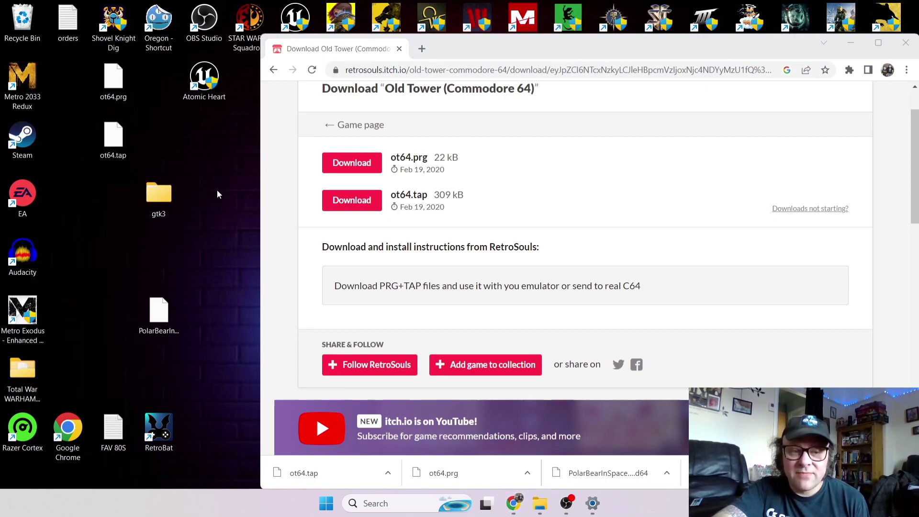
Launch the x64sc emulator from the bin folder of GTK3VICE-3.7-win64 inside the desktop's gtk3 folder.
double_click(155, 191)
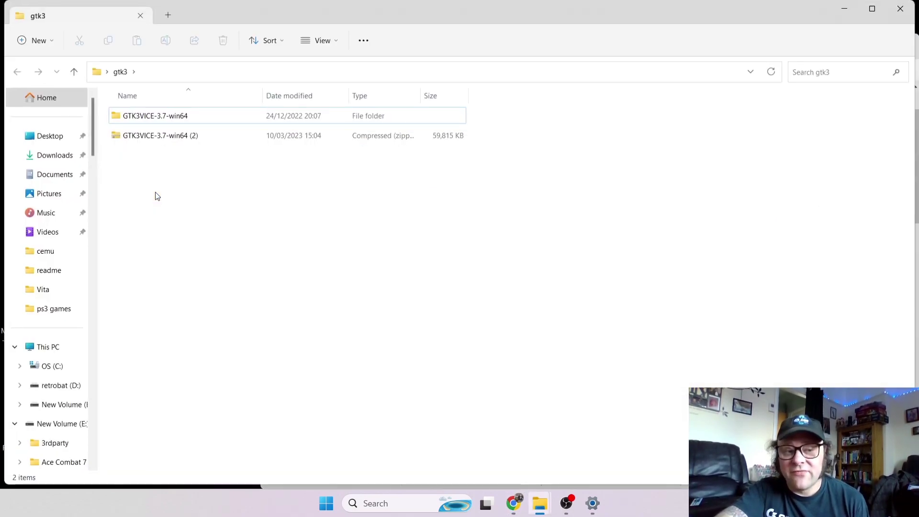
double_click(178, 117)
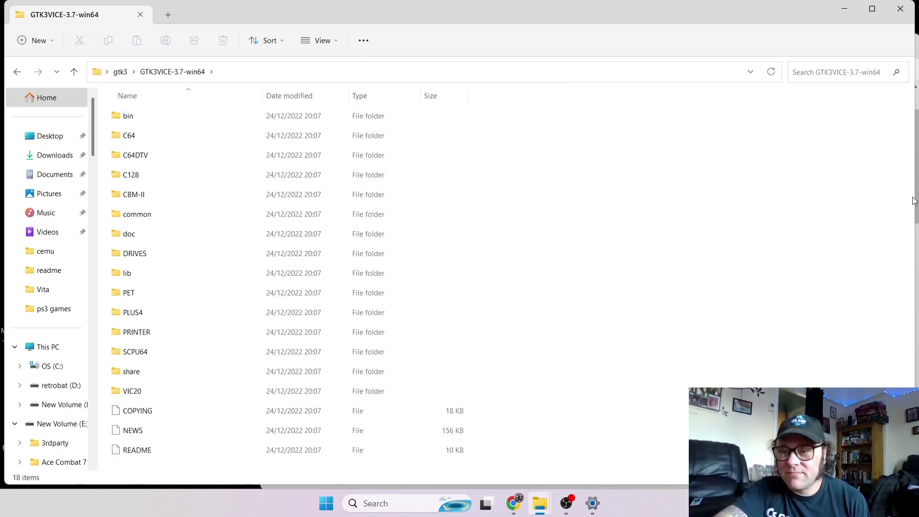
double_click(251, 117)
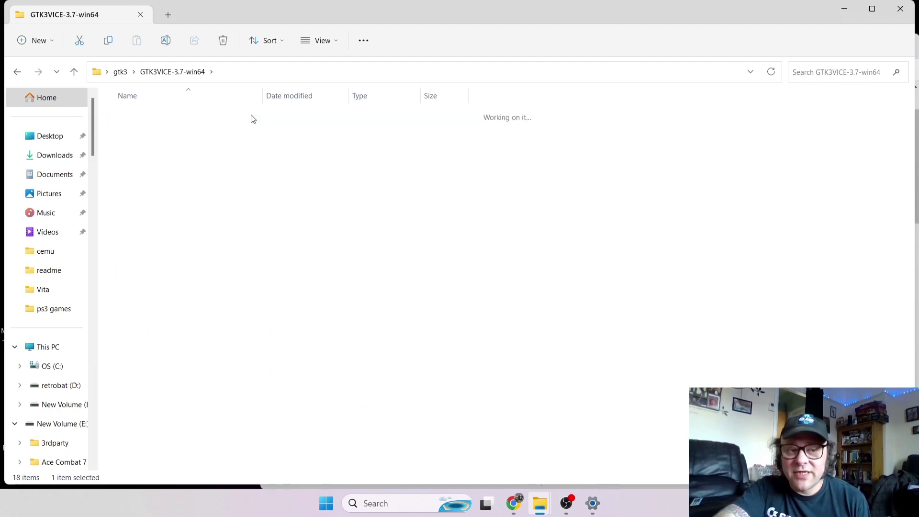
drag(911, 133, 910, 445)
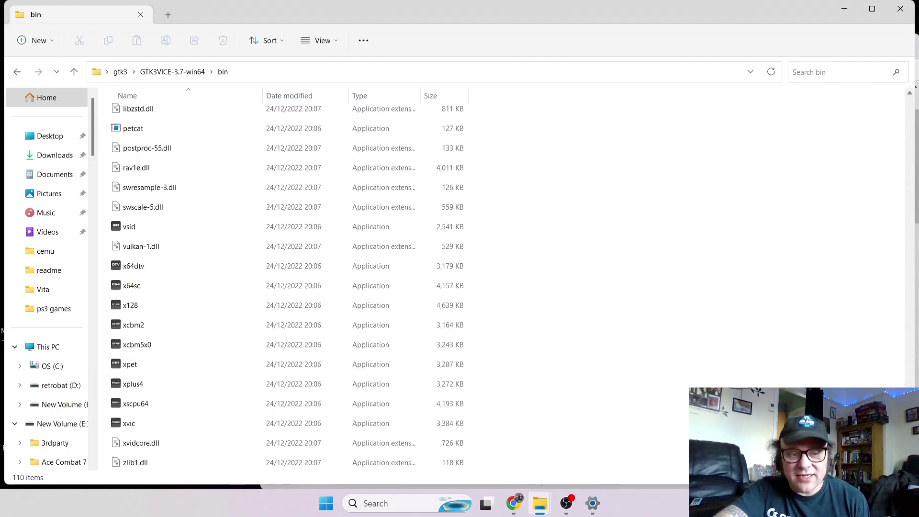
double_click(156, 284)
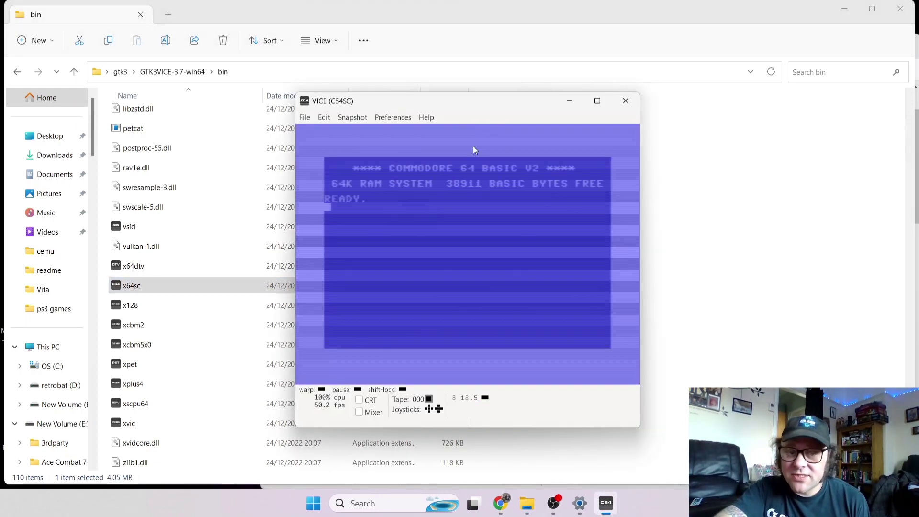
Smart-attach ot64.prg from the Desktop folder to load Old Tower, toggling warp mode while it loads.
click(305, 118)
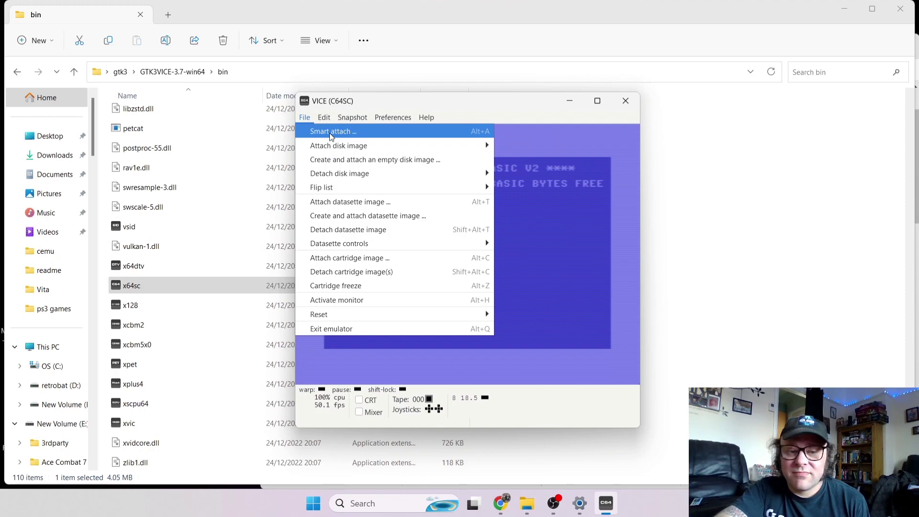
click(359, 132)
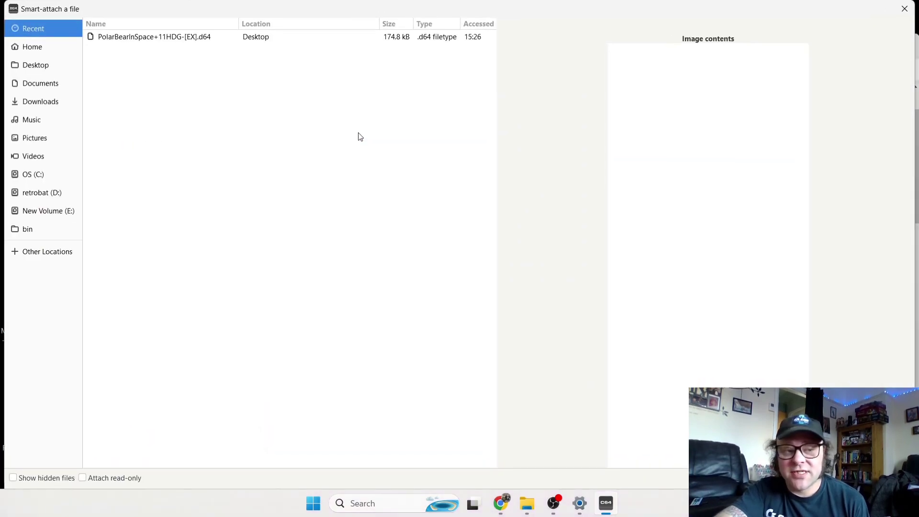
click(29, 67)
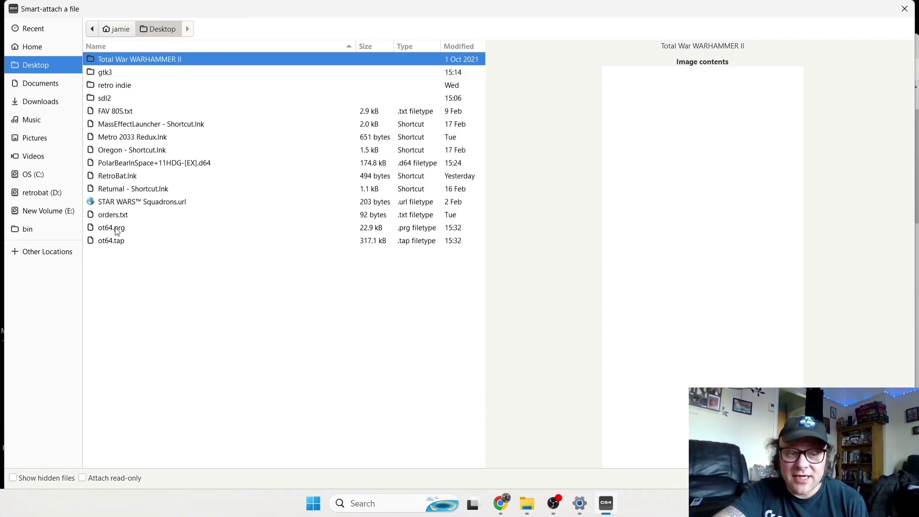
click(140, 231)
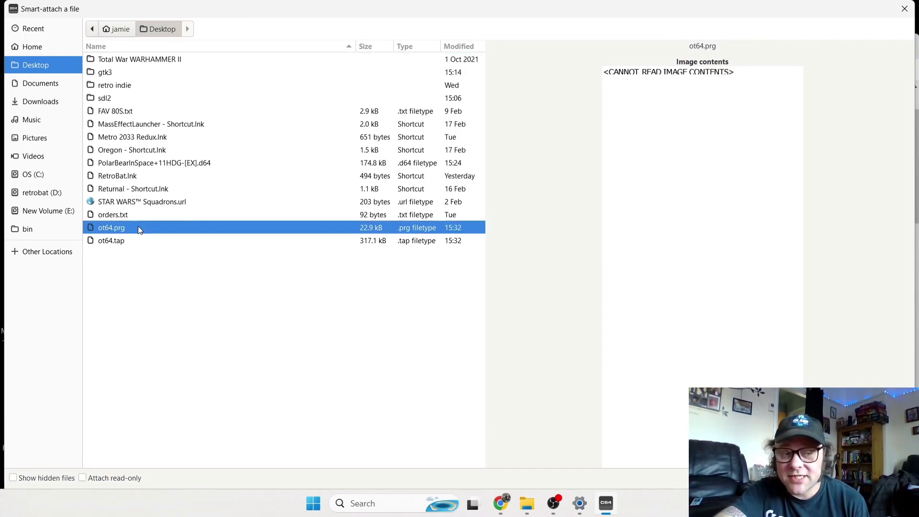
double_click(139, 228)
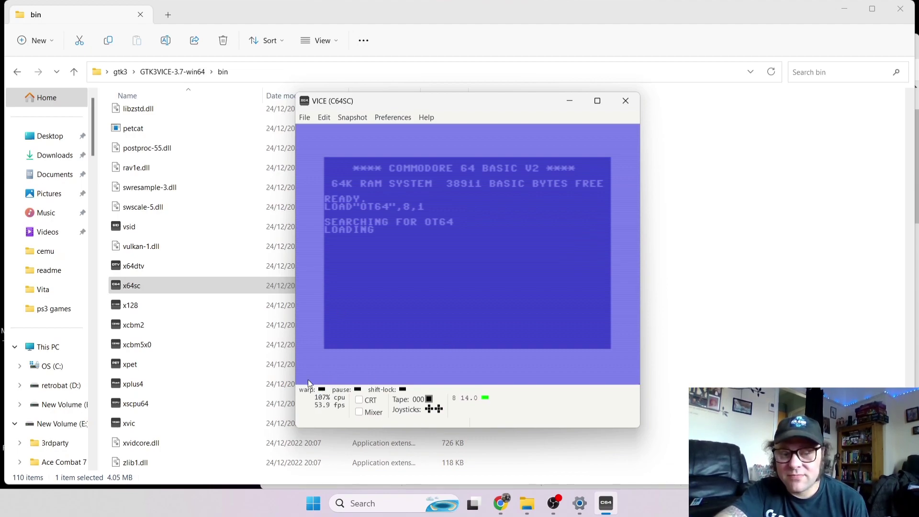
click(321, 389)
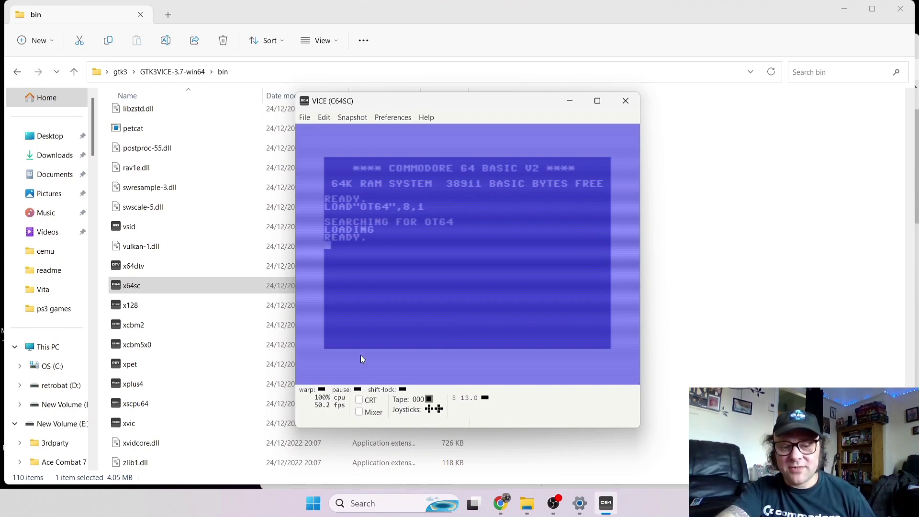
Start the loaded Old Tower program with the RUN command in warp mode, returning to normal speed for the title screen.
click(322, 390)
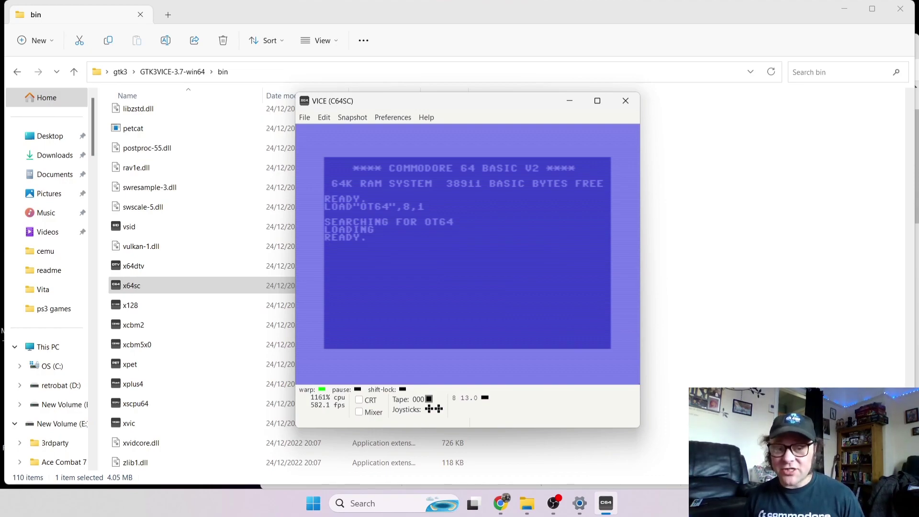
text(run)
key(Return)
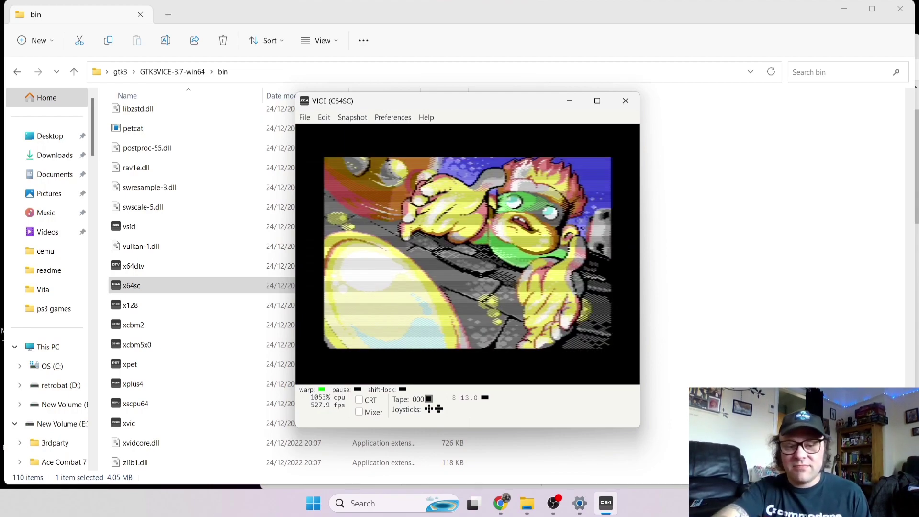
click(322, 390)
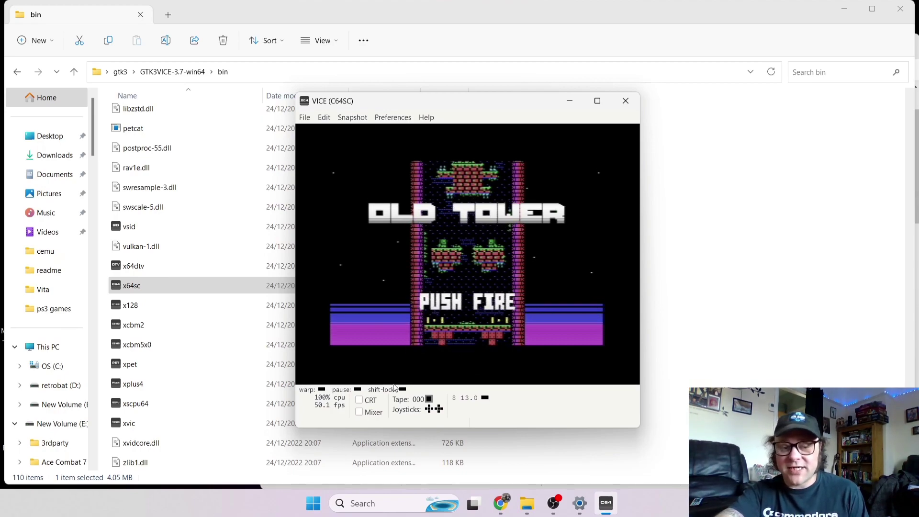
Assign Controller (XBOX 360 For Windows) to Joystick #1 and swap the joysticks so it can control the game.
click(408, 412)
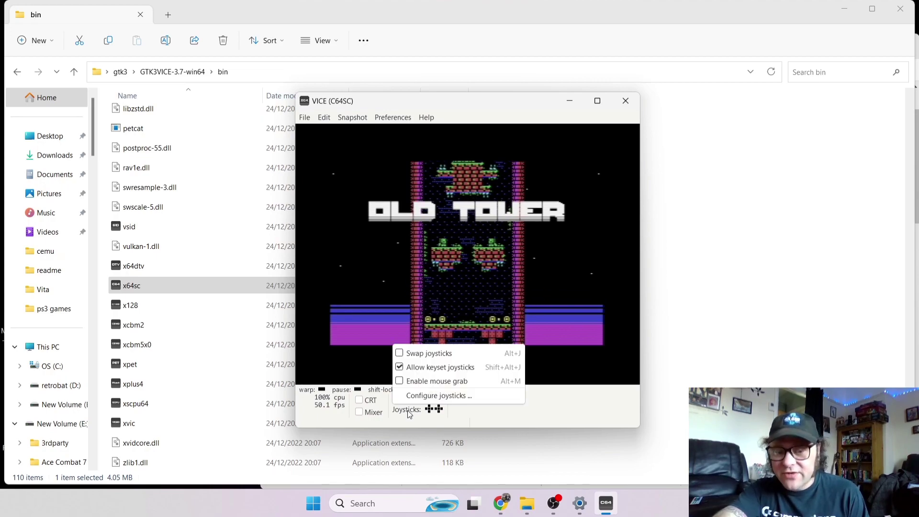
click(469, 397)
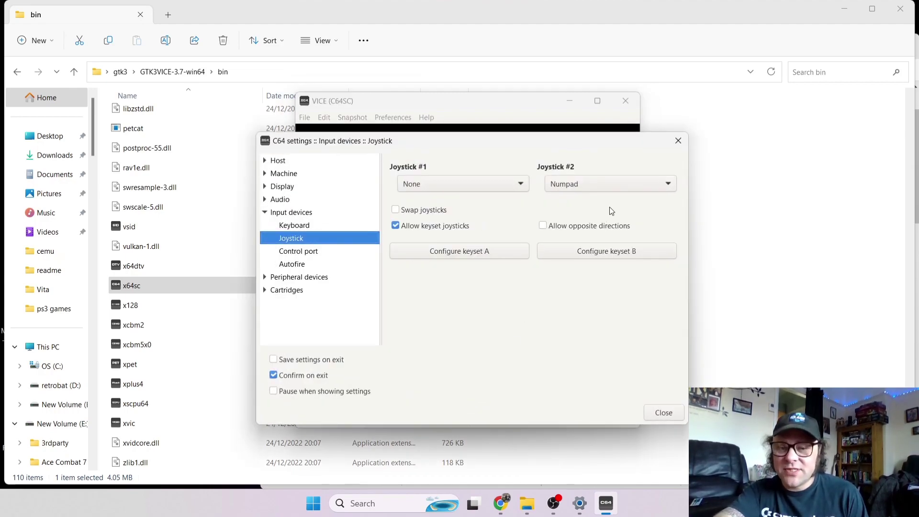
click(502, 184)
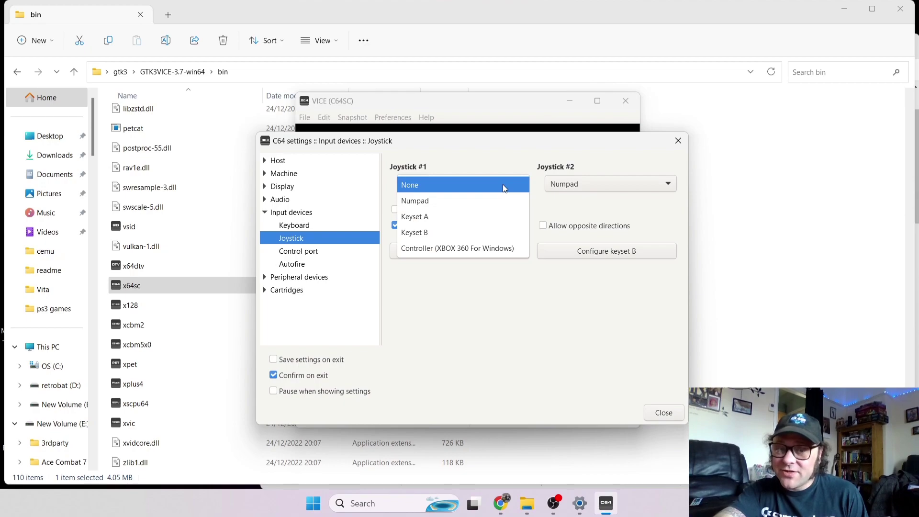
click(484, 249)
click(664, 413)
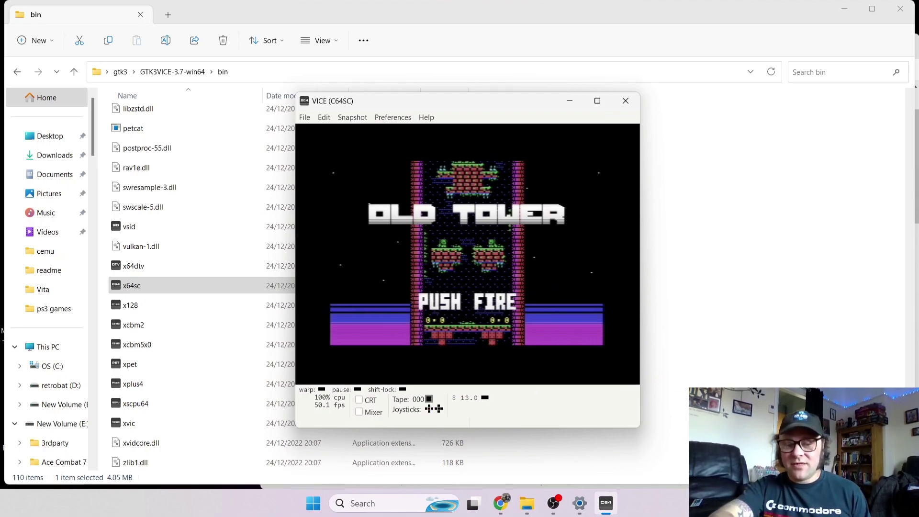
click(439, 415)
click(438, 353)
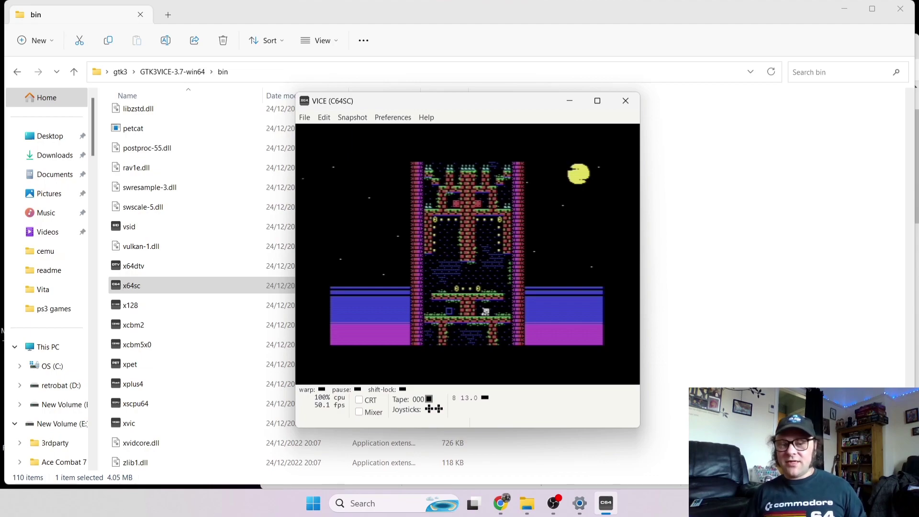
Look through the Edit and Snapshot commands and switch the emulator to fullscreen.
click(324, 117)
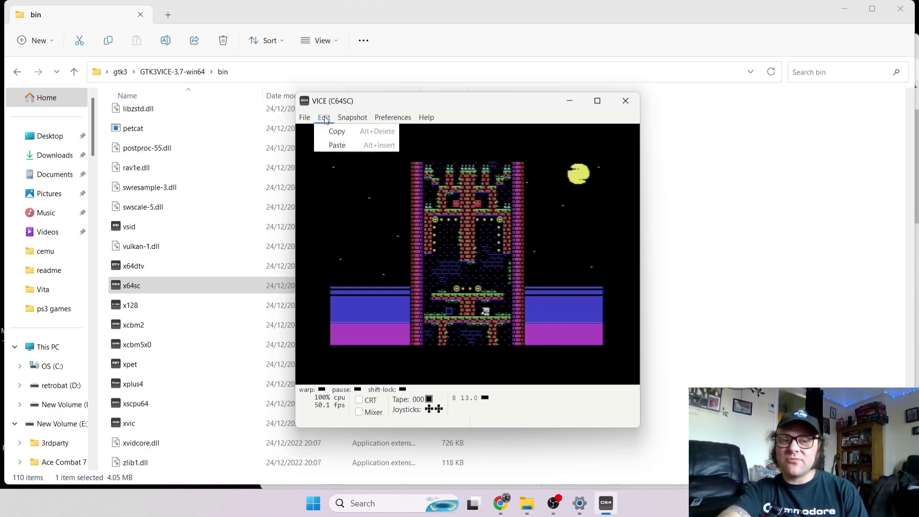
mouse_move(306, 119)
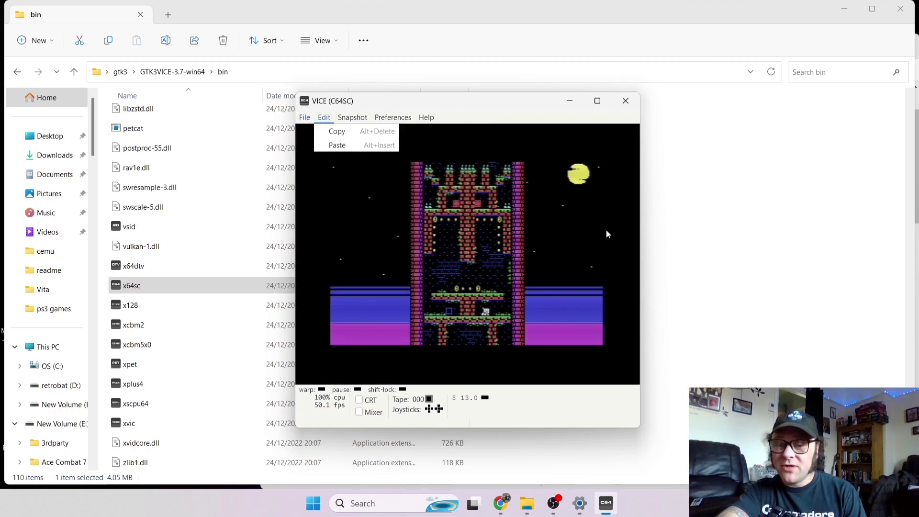
click(343, 156)
click(305, 118)
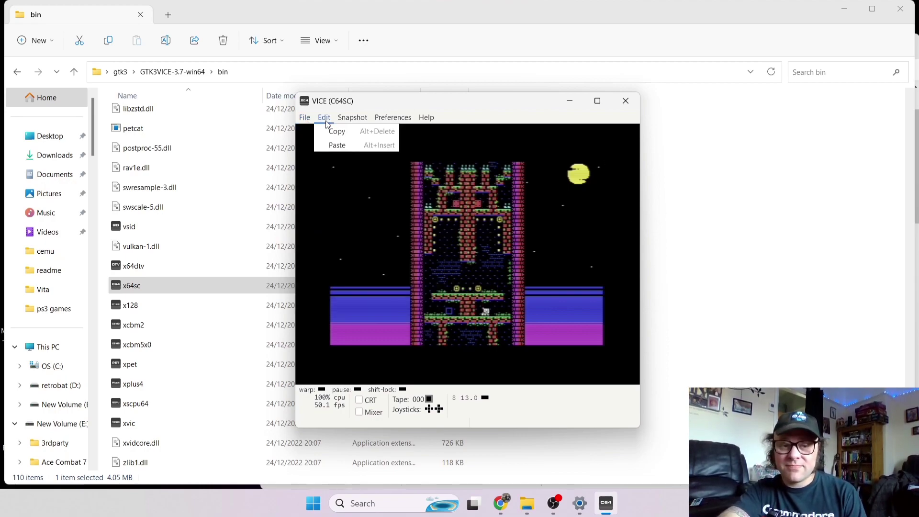
mouse_move(353, 118)
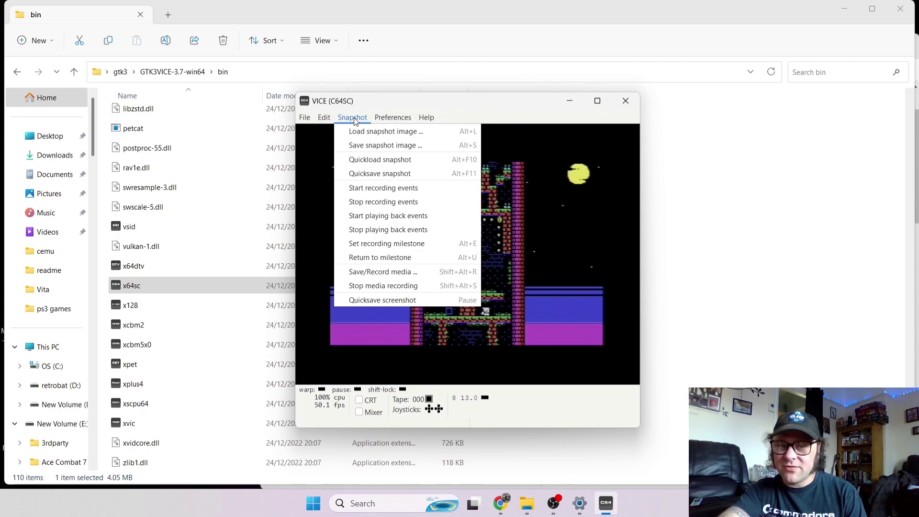
click(395, 125)
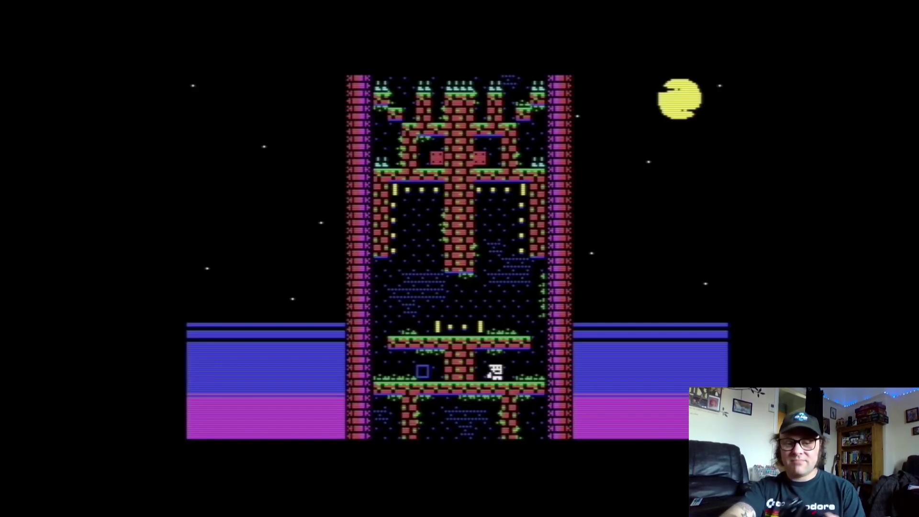
Play the current Old Tower level, collecting all the coins and moving the character into the square exit.
key(Left)
key(Right)
key(Up)
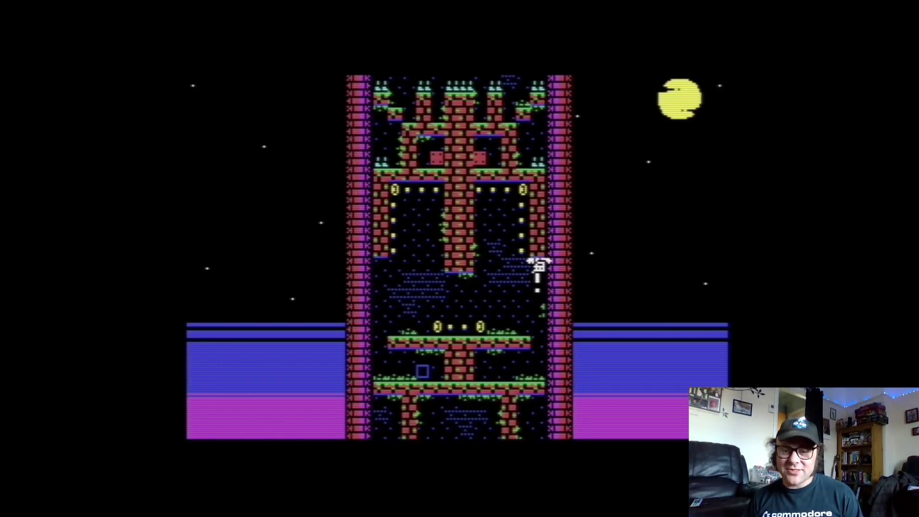
key(Left)
key(Up)
key(Right)
key(Down)
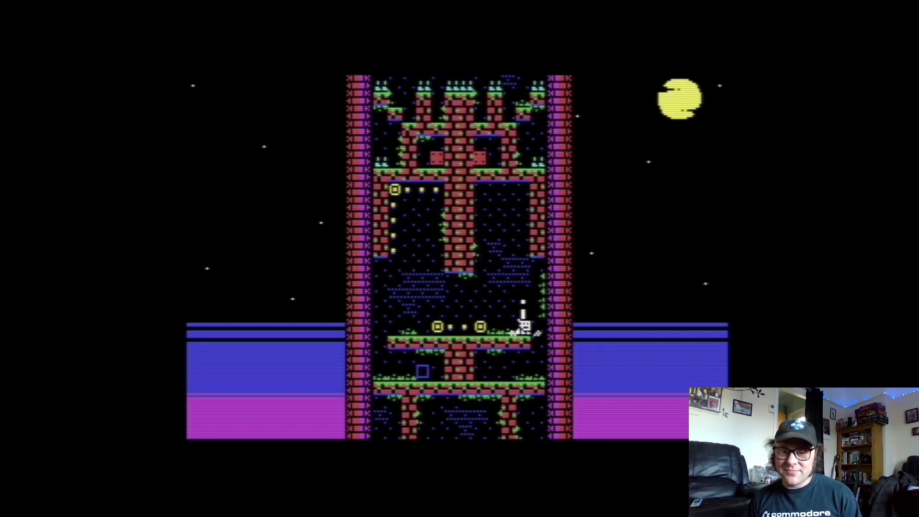
key(Left)
key(Up)
key(Left)
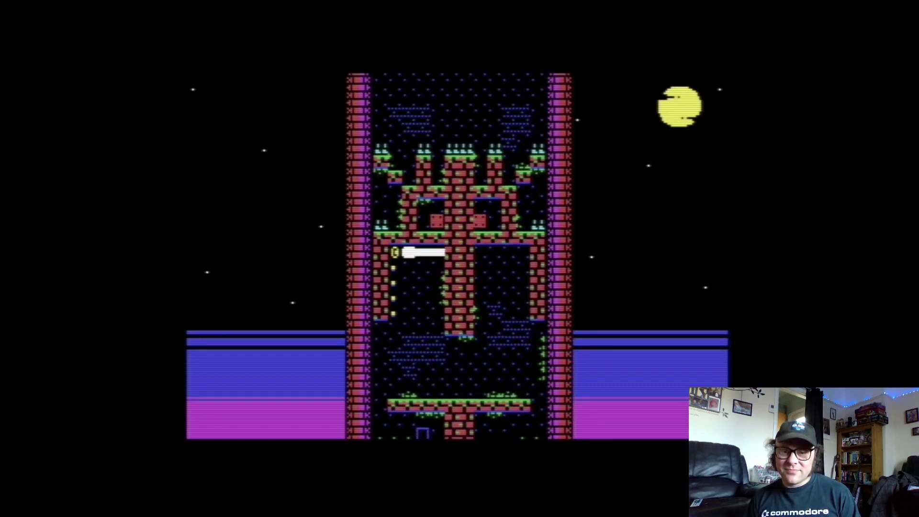
key(Down)
key(Right)
key(Up)
key(Left)
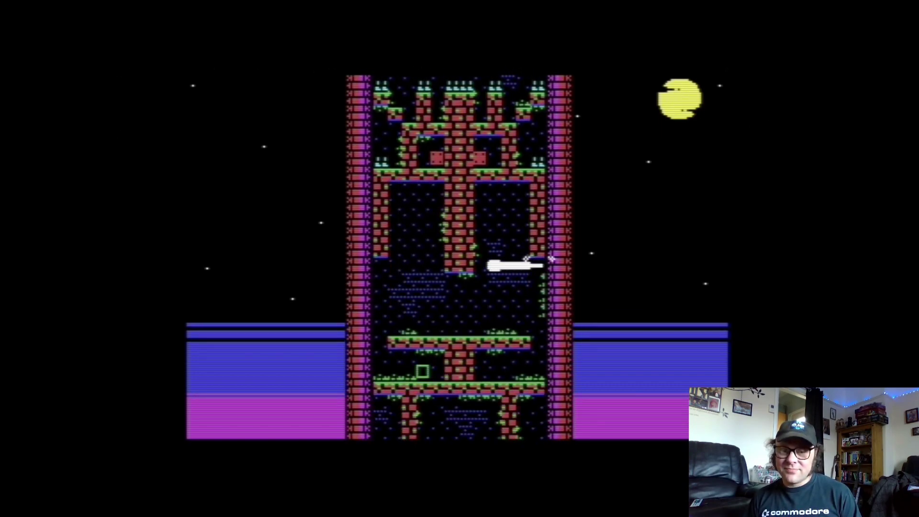
key(Up)
key(Right)
key(Down)
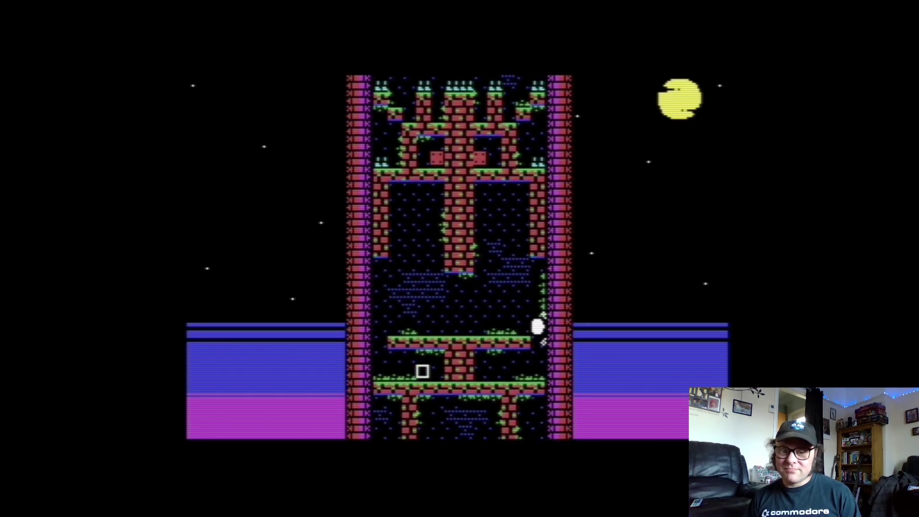
key(Down)
key(Left)
key(Right)
key(Up)
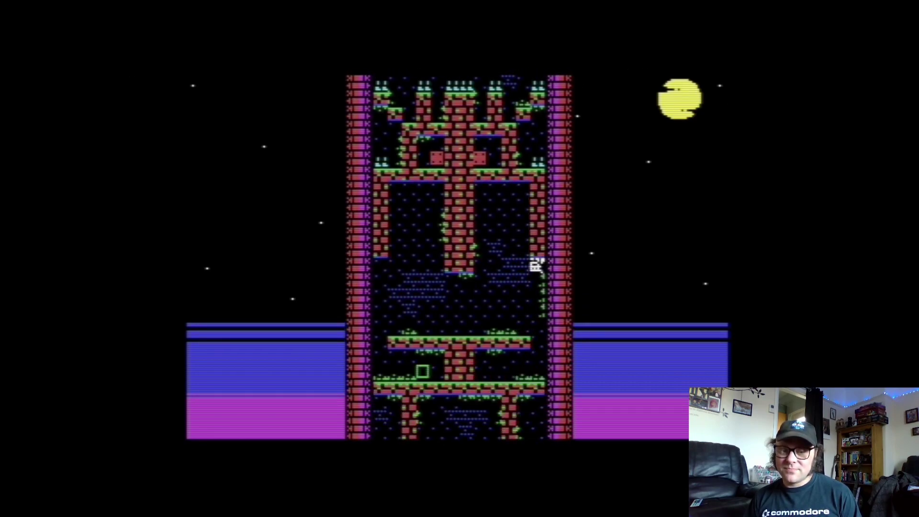
key(Left)
key(Down)
key(Left)
key(Down)
key(Right)
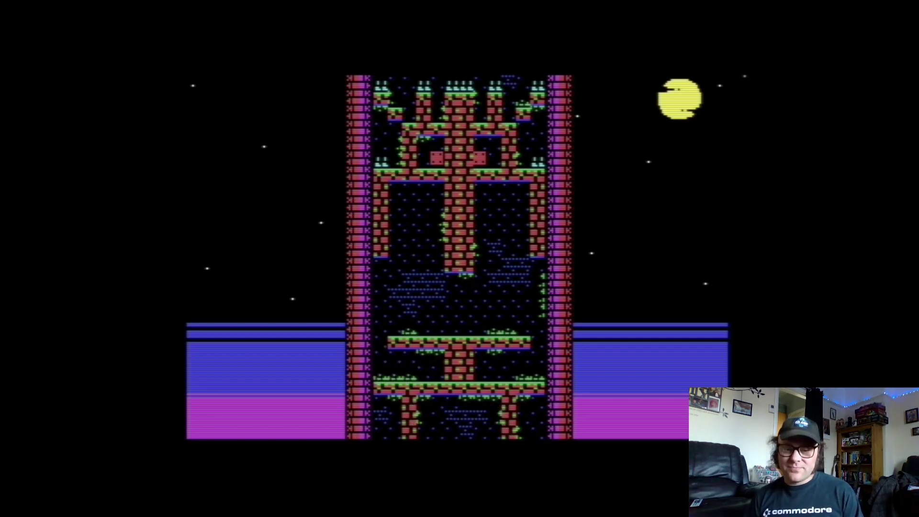
Start the next Old Tower level, collect its coins while avoiding the two moving enemies, and reach the exit.
key(space)
key(Right)
key(Up)
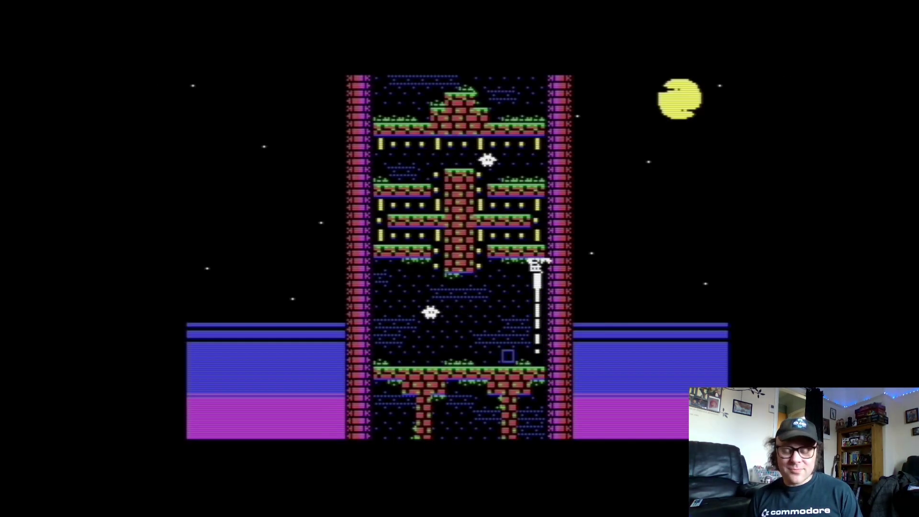
key(Left)
key(Right)
key(Left)
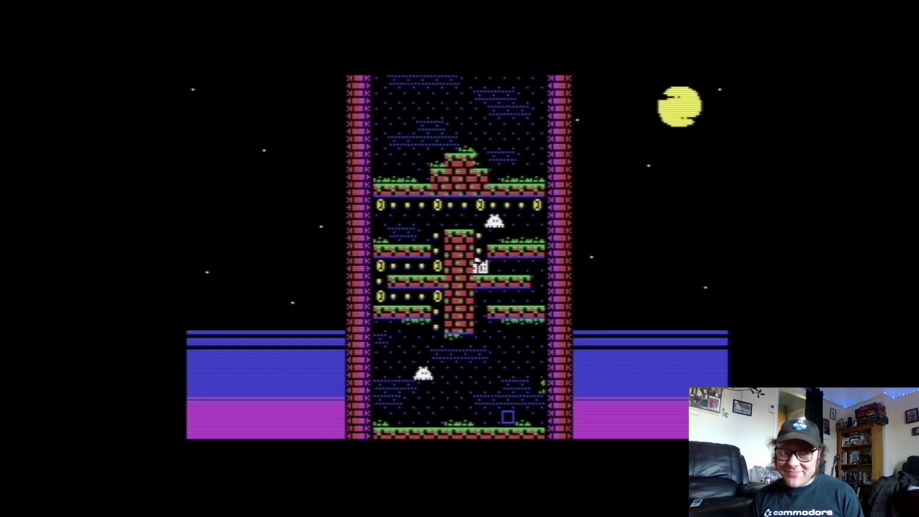
key(Up)
key(Right)
key(Left)
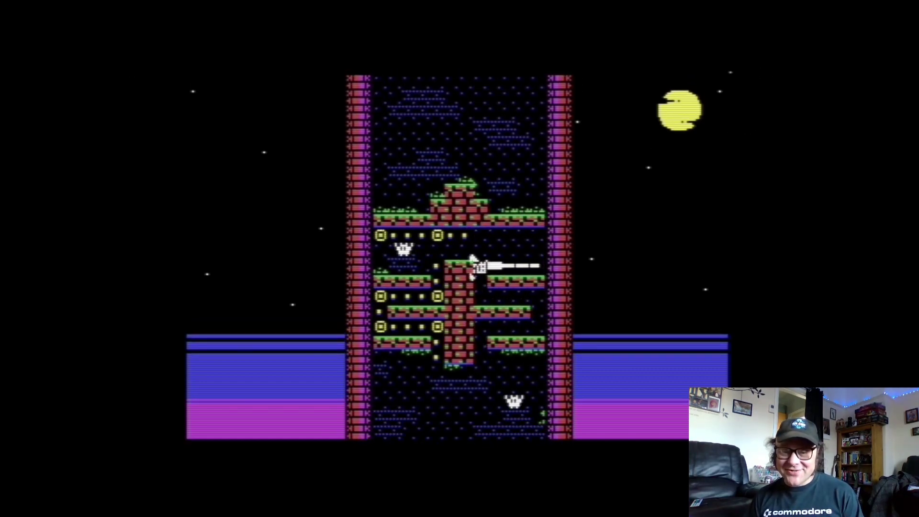
key(Right)
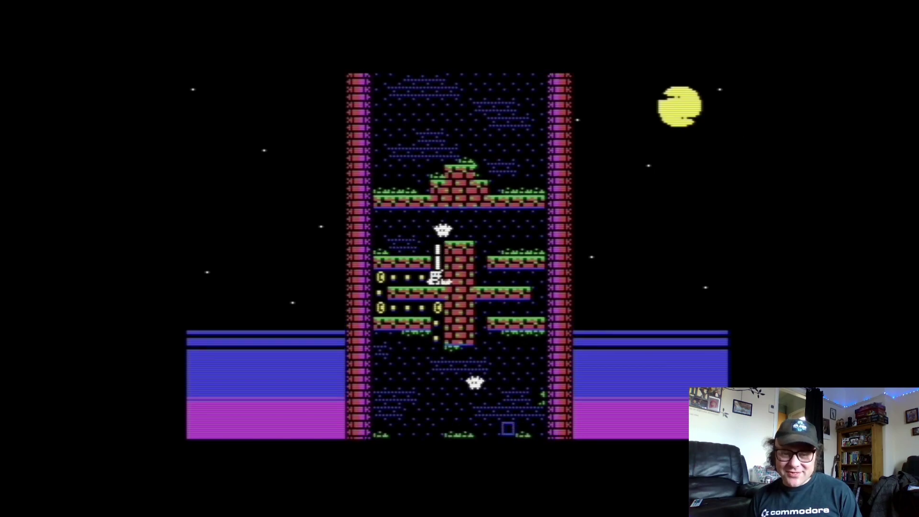
key(Left)
key(Right)
key(Down)
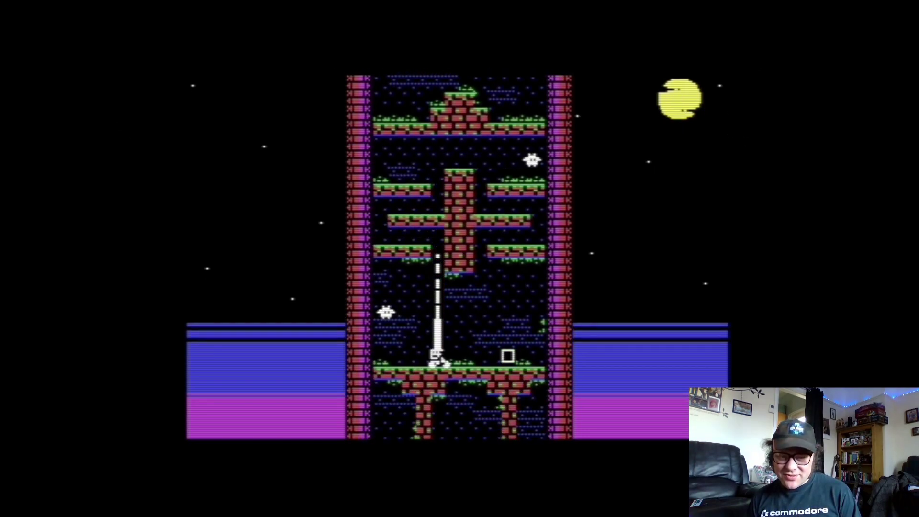
key(Right)
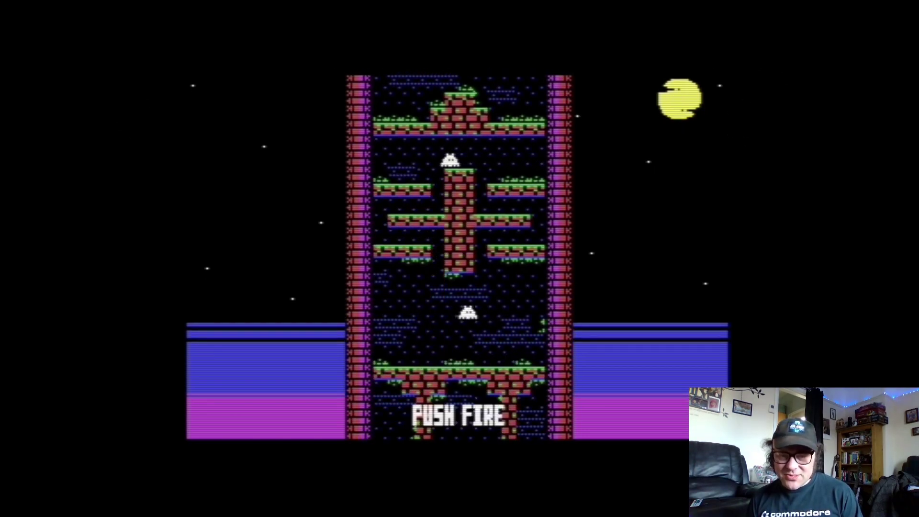
Continue to the level with two exits and move the character up the tower's left side.
key(space)
key(Up)
key(Left)
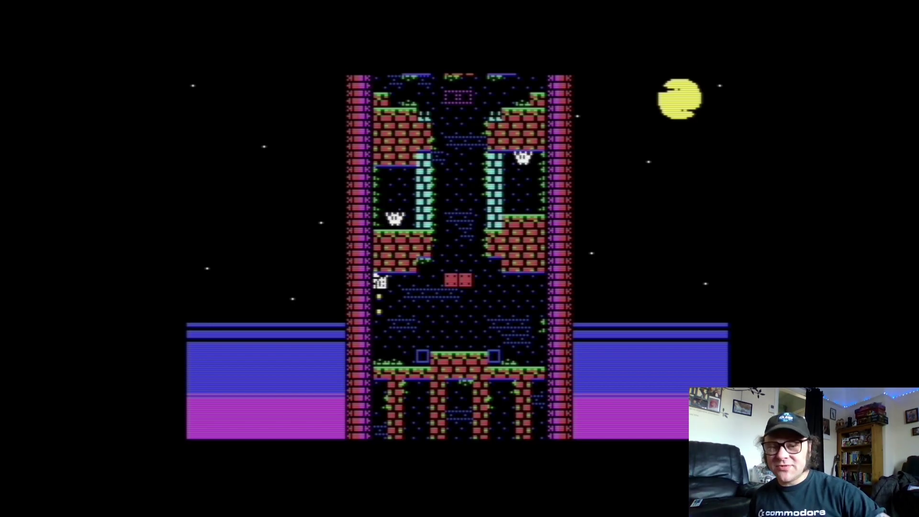
Leave fullscreen and hard reset the emulated C64.
key(alt+d)
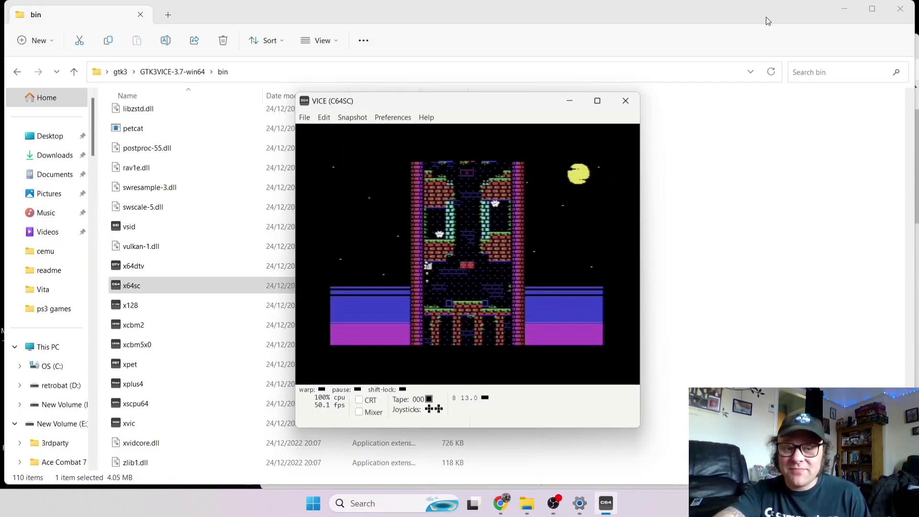
click(305, 118)
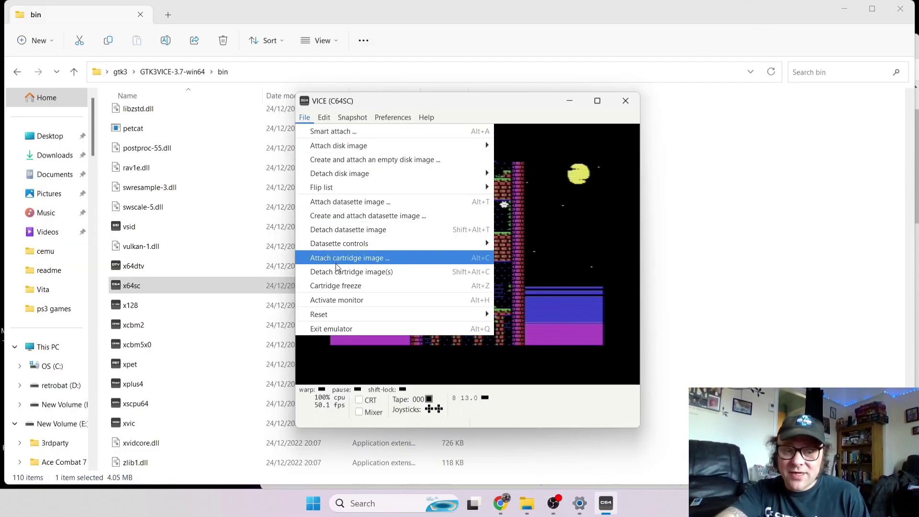
mouse_move(397, 314)
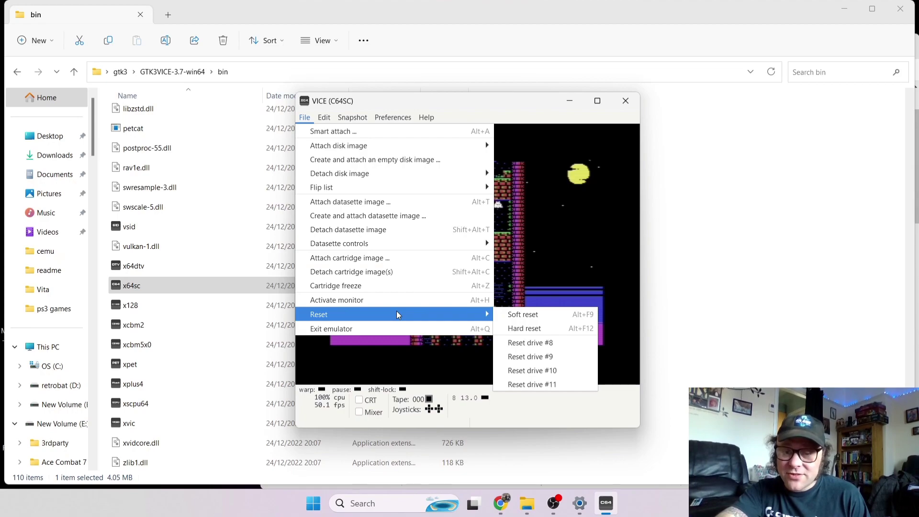
click(568, 330)
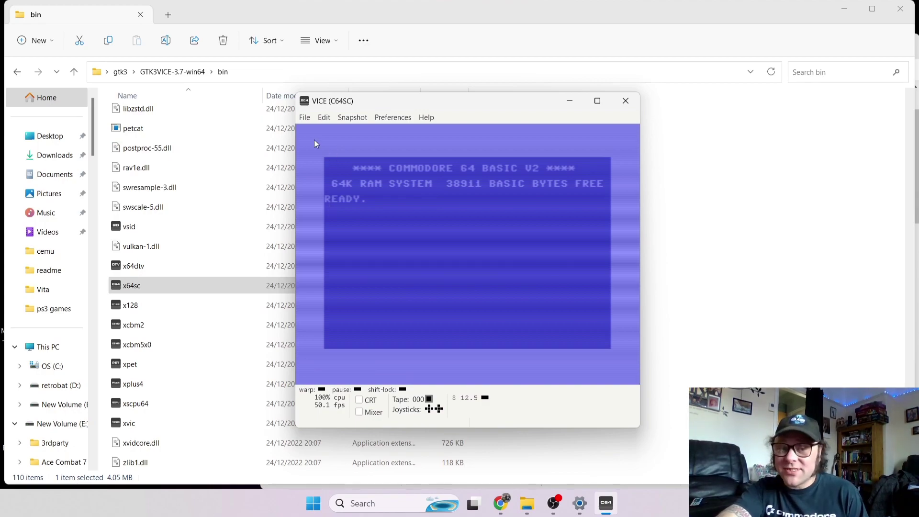
Run the tape loading command LOAD"" at the C64 BASIC prompt.
click(302, 119)
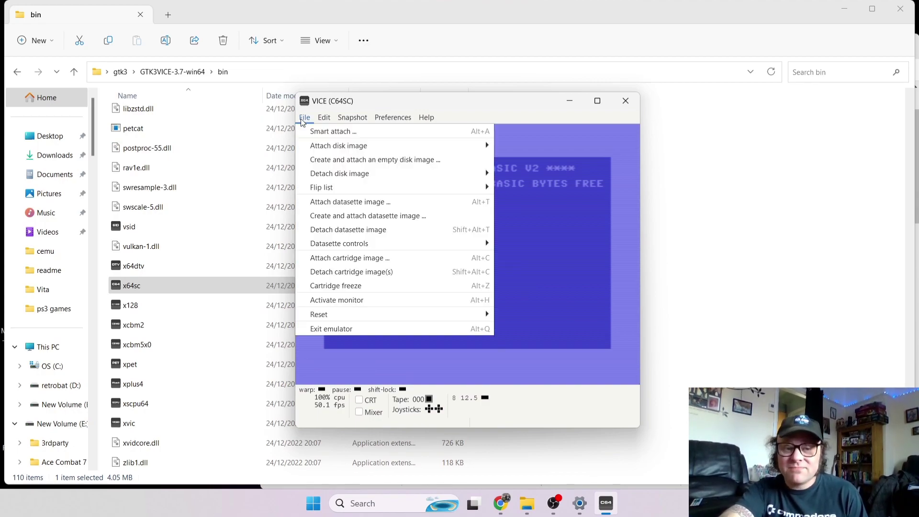
key(Escape)
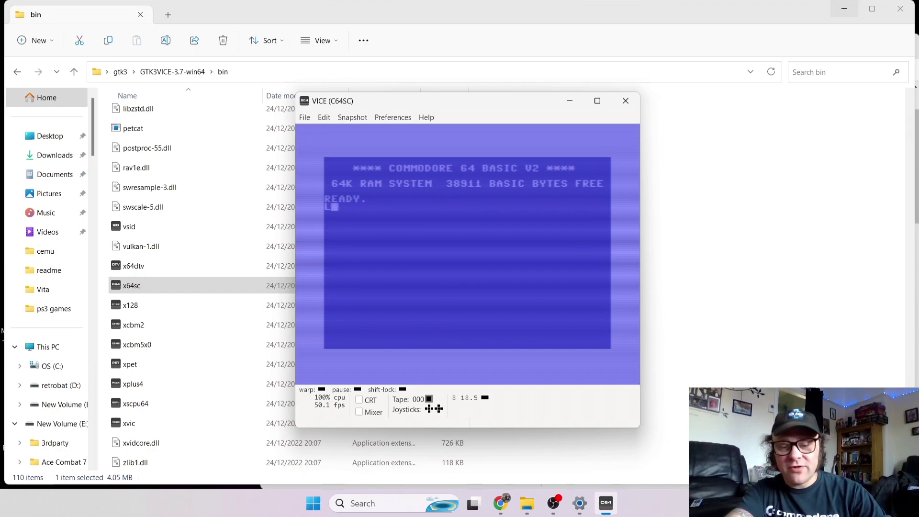
text(OAD)
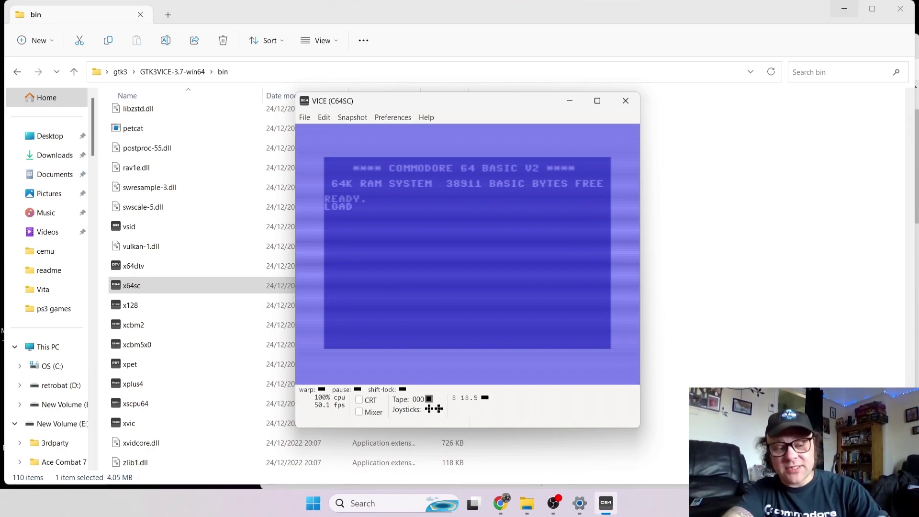
text("")
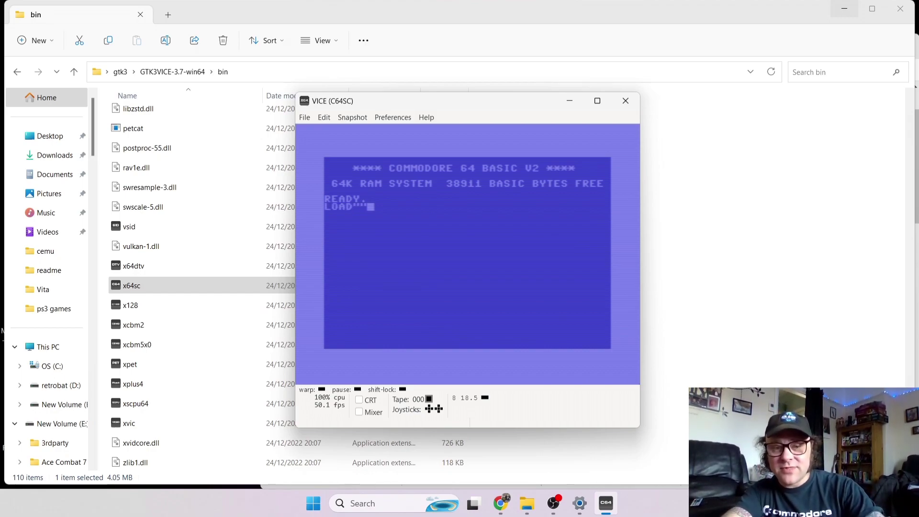
key(Return)
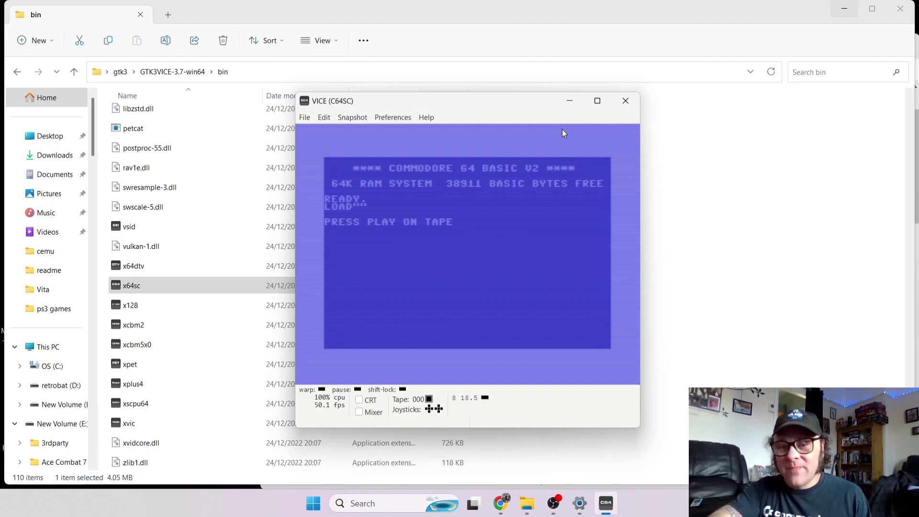
Exit the VICE emulator, confirming the exit, and close the bin folder window.
click(625, 101)
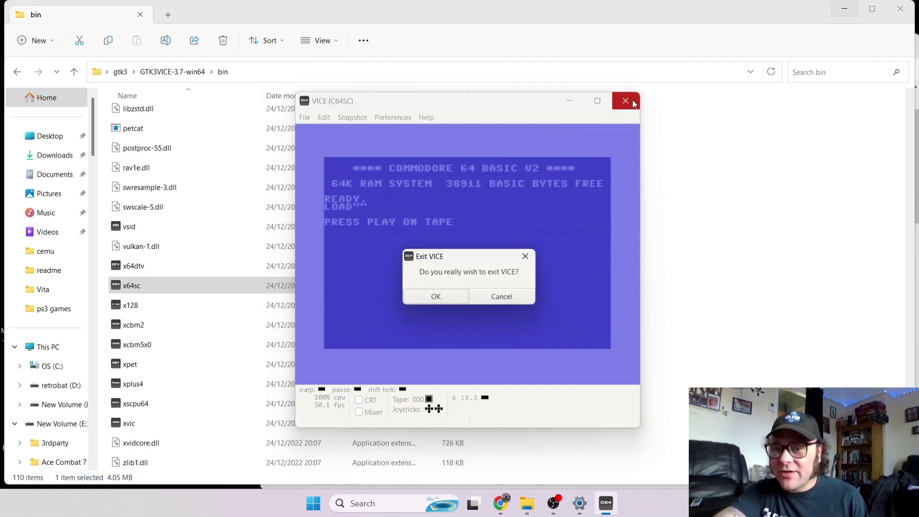
click(441, 297)
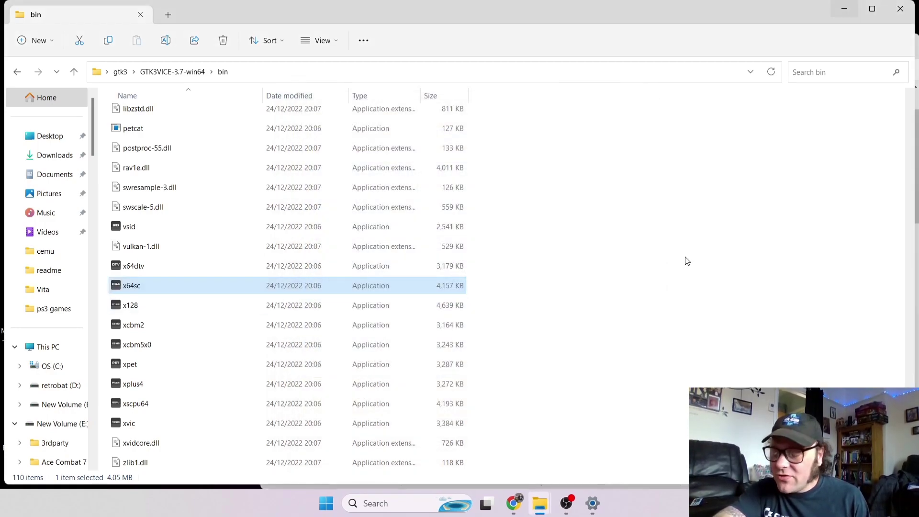
click(693, 250)
click(908, 11)
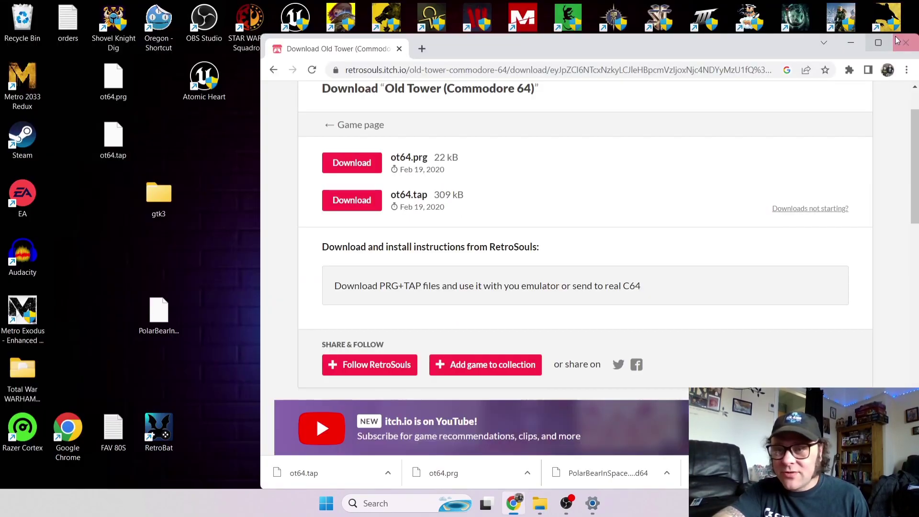
Minimise the browser and move the sdl2 folder beside the gtk3 folder on the desktop.
click(846, 46)
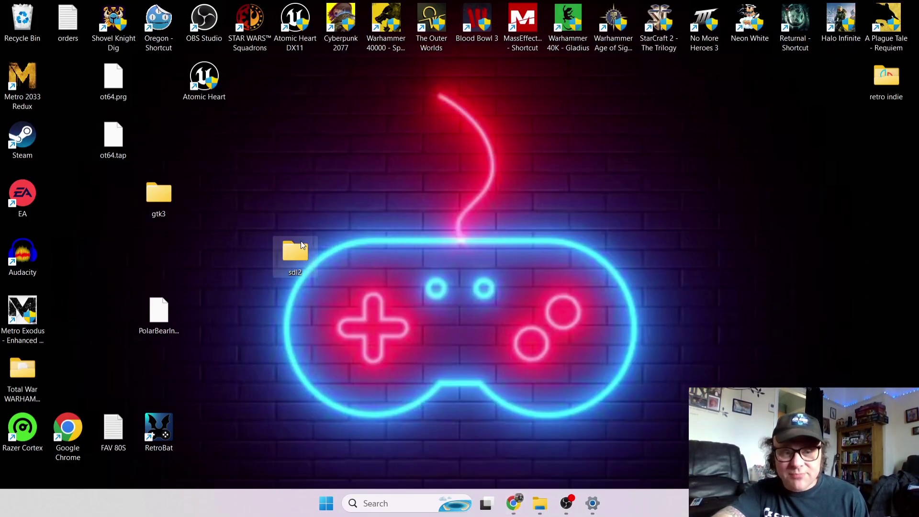
drag(302, 251, 209, 197)
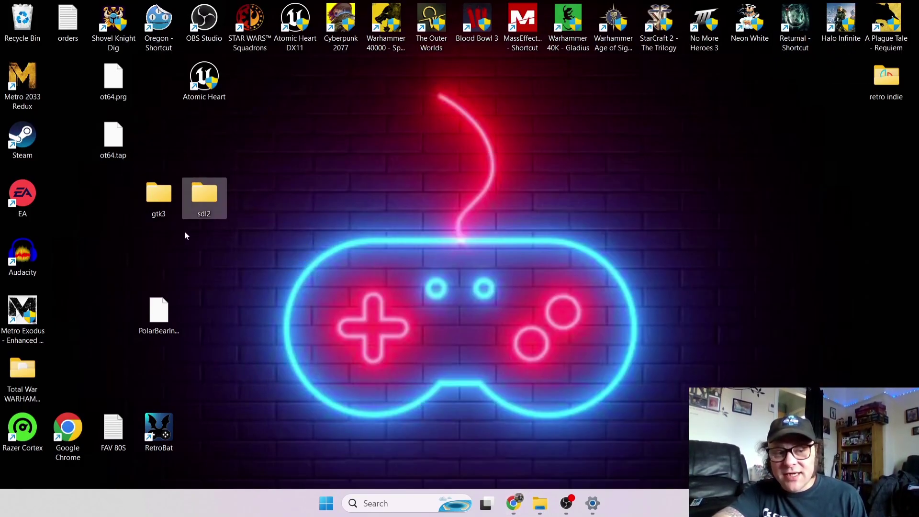
click(342, 237)
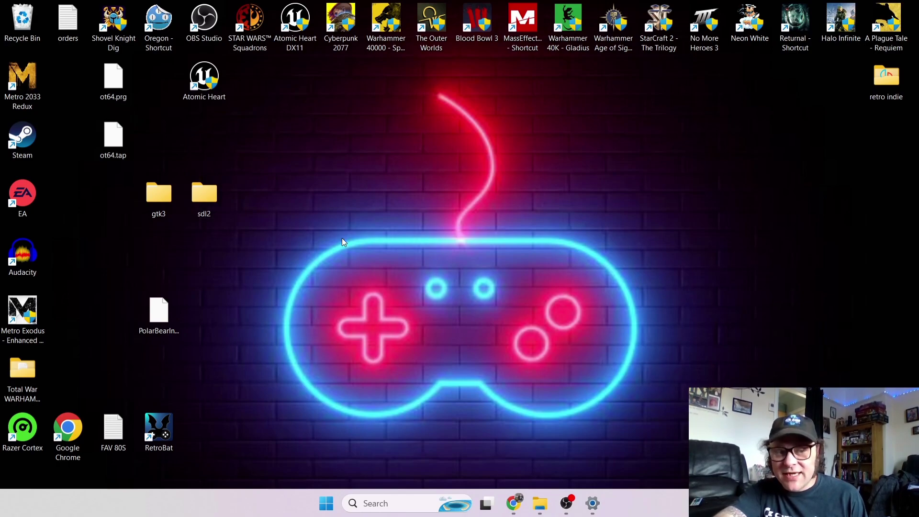